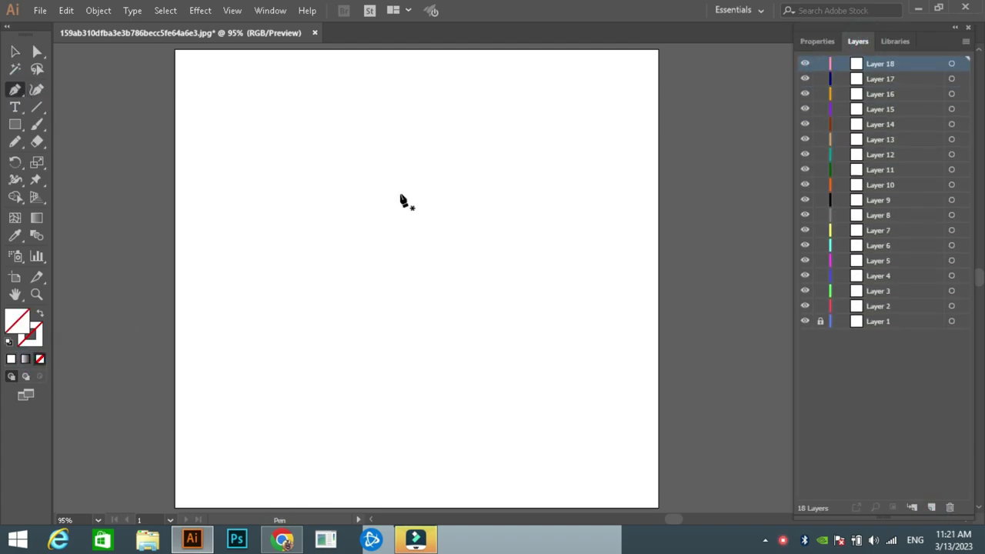
Draw the slanted roof panel as a parallelogram filled with salmon.
{"action": "left_click", "coordinate": [441, 207]}
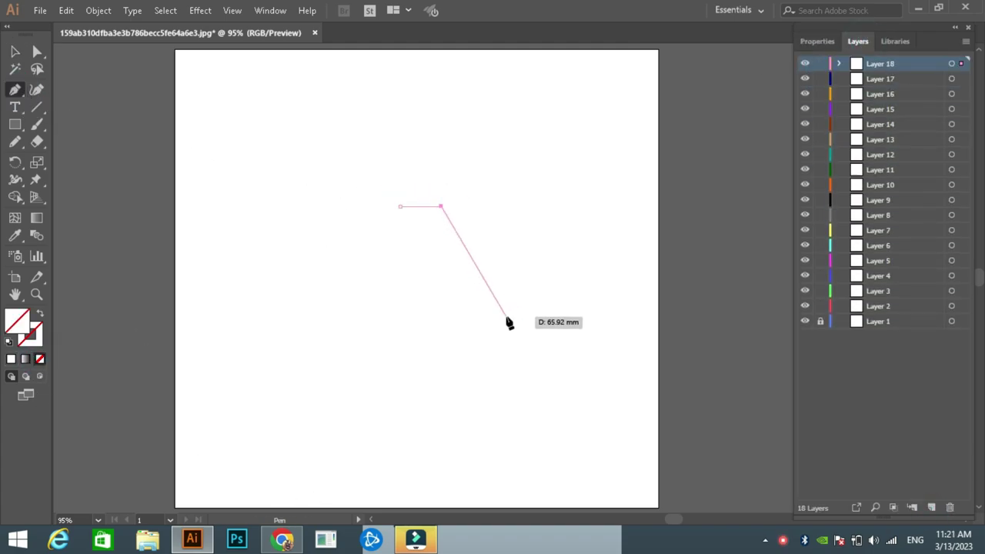
{"action": "left_click", "coordinate": [449, 317]}
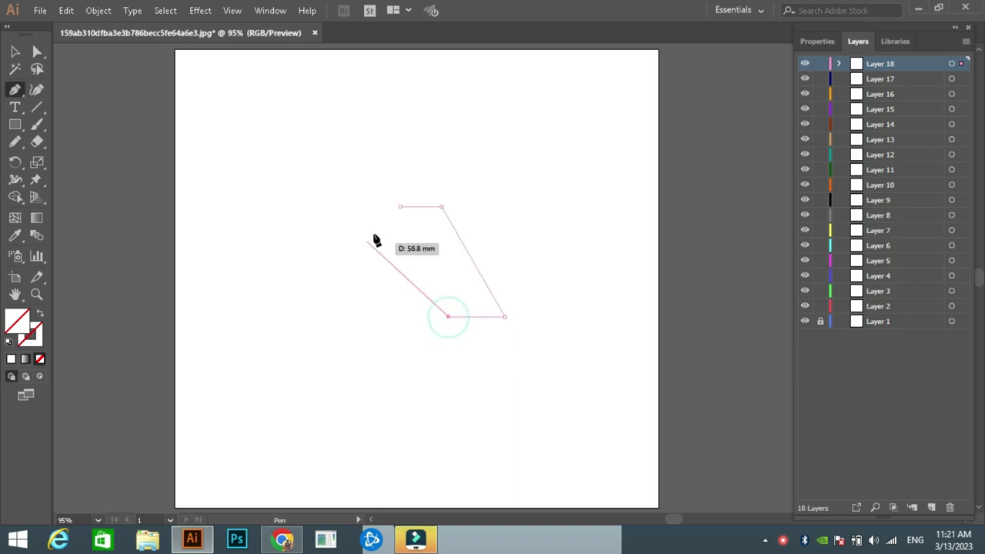
{"action": "key", "text": "ctrl+z"}
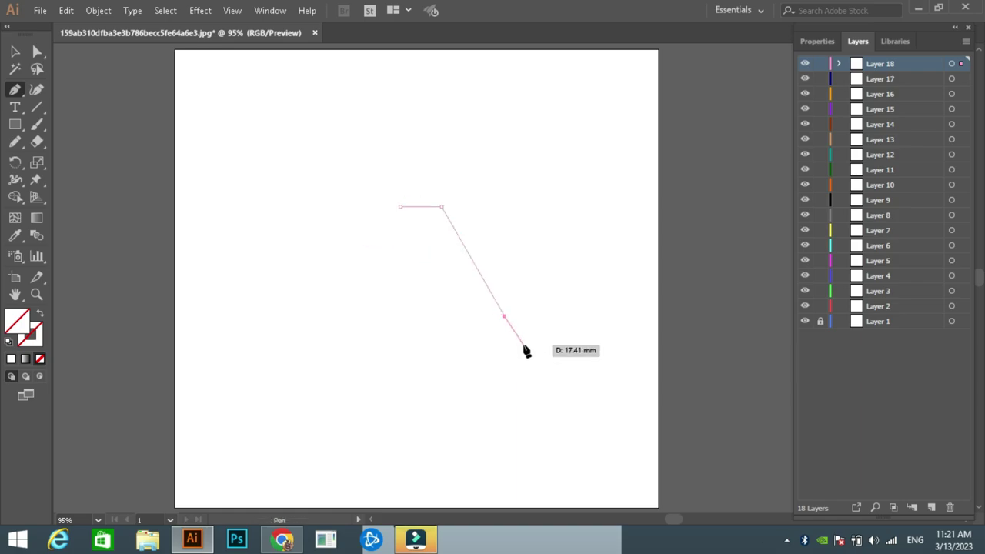
{"action": "left_click", "coordinate": [459, 346]}
{"action": "double_click", "coordinate": [19, 321]}
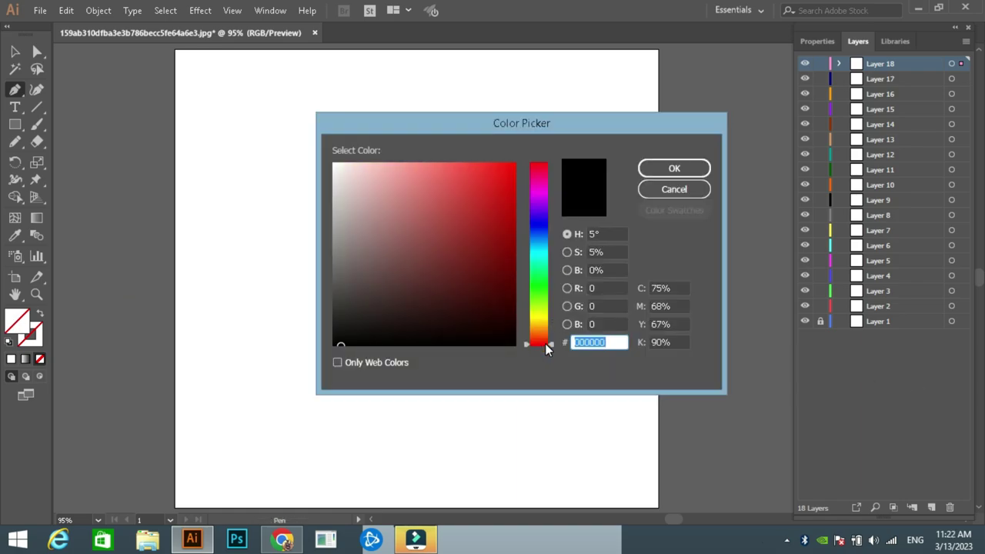
{"action": "left_click", "coordinate": [440, 187]}
{"action": "left_click_drag", "start_coordinate": [438, 191], "coordinate": [418, 173]}
{"action": "left_click", "coordinate": [669, 171]}
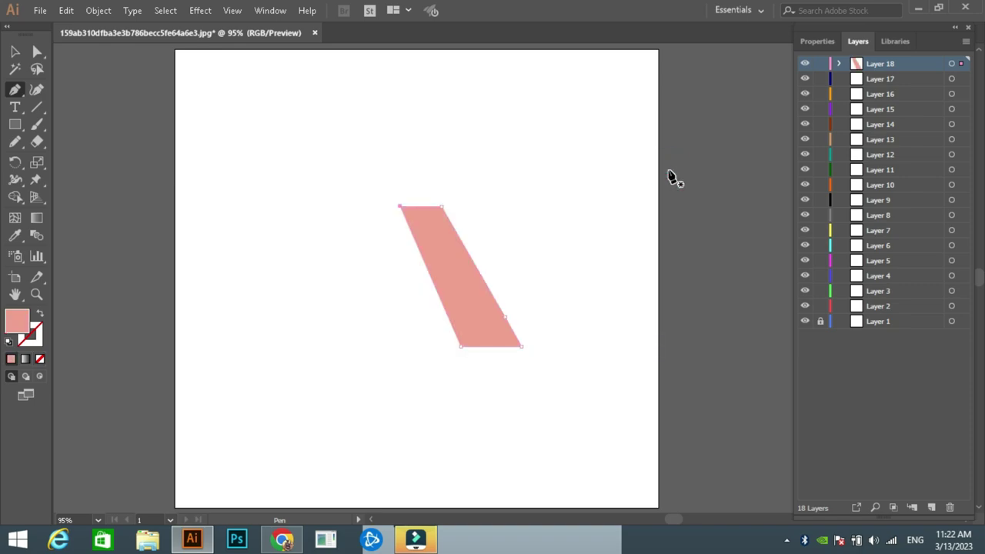
{"action": "left_click", "coordinate": [470, 348]}
Add a dark red stripe shape along the roof panel.
{"action": "double_click", "coordinate": [19, 321]}
{"action": "left_click", "coordinate": [462, 233]}
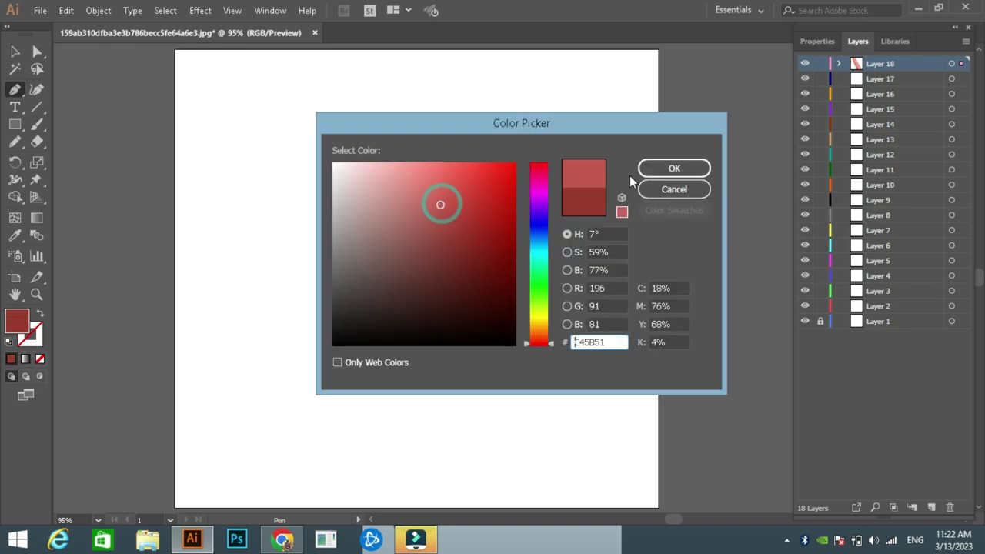
{"action": "left_click", "coordinate": [695, 165]}
{"action": "left_click", "coordinate": [514, 350]}
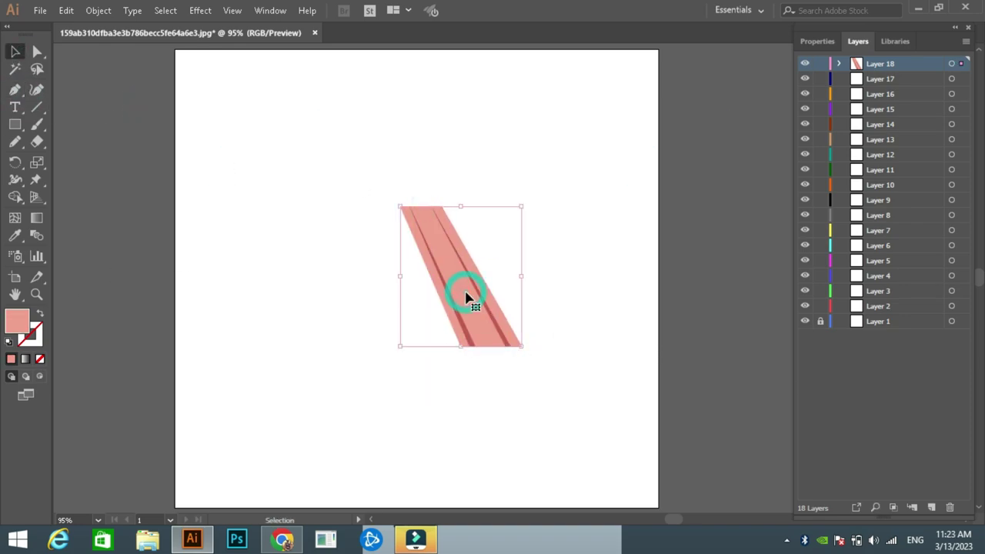
Add lighter salmon highlight strips on the panel and lock Layer 18.
{"action": "double_click", "coordinate": [18, 322]}
{"action": "left_click", "coordinate": [424, 171]}
{"action": "left_click", "coordinate": [717, 167]}
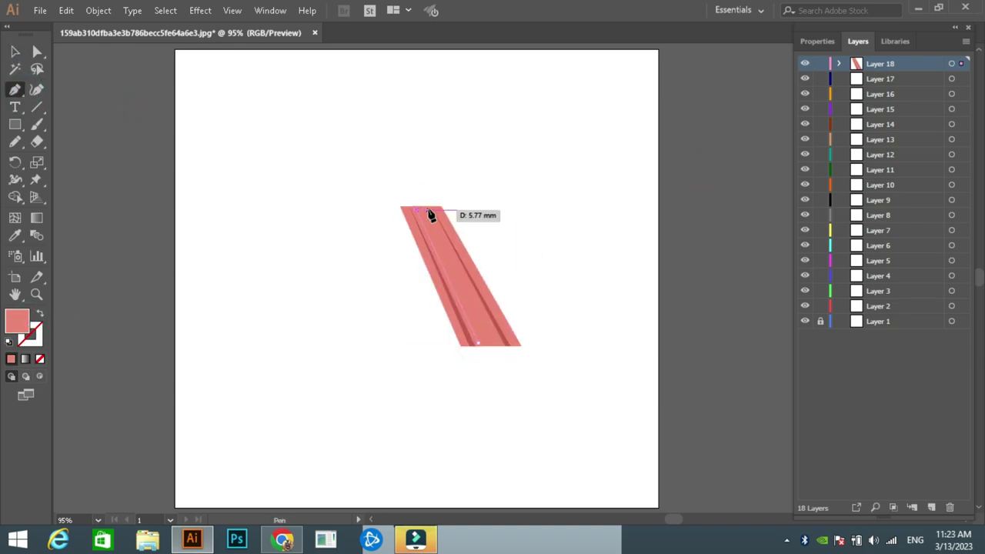
{"action": "double_click", "coordinate": [19, 322]}
{"action": "left_click", "coordinate": [398, 171]}
{"action": "left_click", "coordinate": [674, 168]}
{"action": "double_click", "coordinate": [18, 322]}
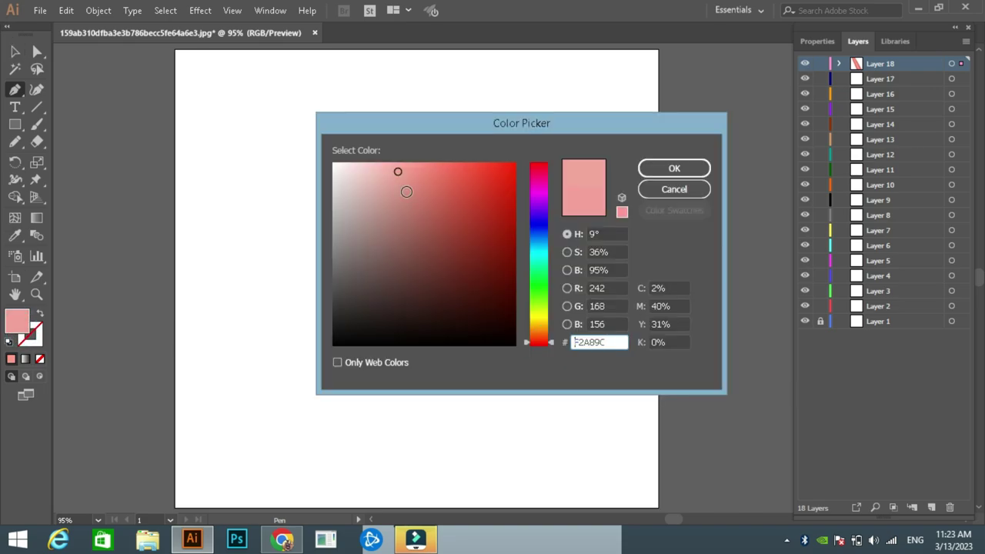
{"action": "left_click", "coordinate": [418, 165]}
{"action": "left_click", "coordinate": [674, 168]}
{"action": "left_click", "coordinate": [515, 344]}
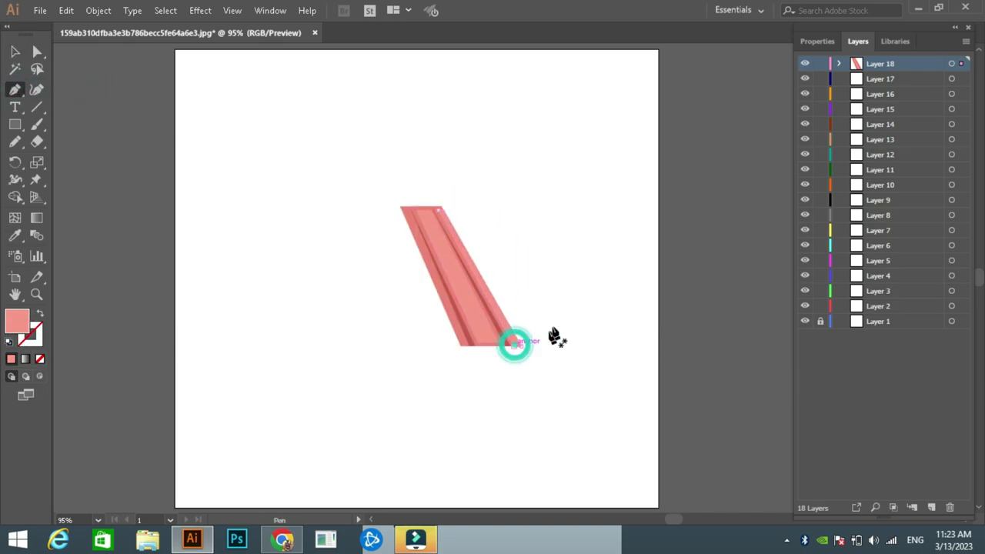
{"action": "left_click", "coordinate": [821, 63]}
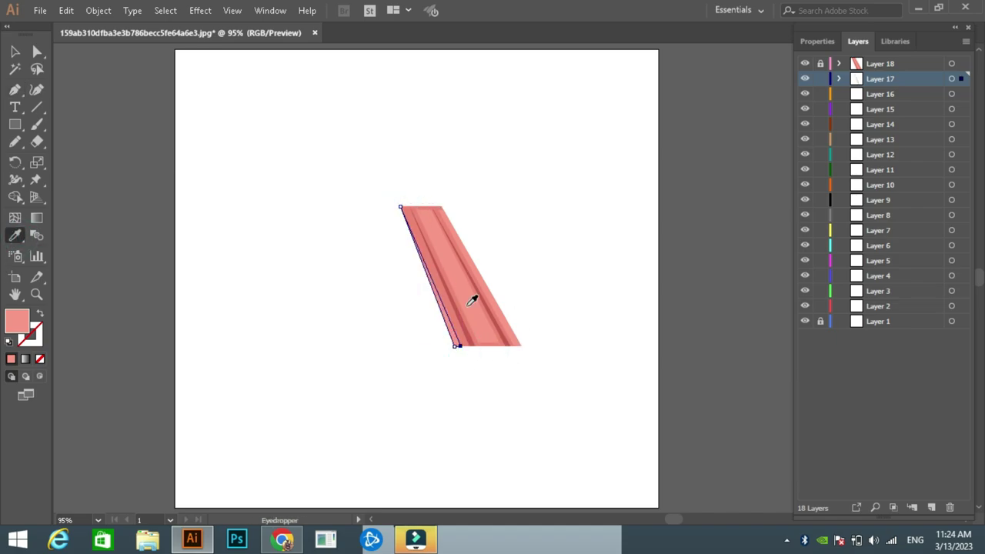
Fill the left edge strip dark red, move the roof shapes higher, and lock Layer 17.
{"action": "double_click", "coordinate": [19, 322]}
{"action": "left_click", "coordinate": [638, 171]}
{"action": "key", "text": "v"}
{"action": "left_click", "coordinate": [820, 63]}
{"action": "left_click_drag", "start_coordinate": [527, 278], "coordinate": [543, 266]}
{"action": "left_click_drag", "start_coordinate": [821, 63], "coordinate": [820, 79]}
{"action": "left_click", "coordinate": [854, 93]}
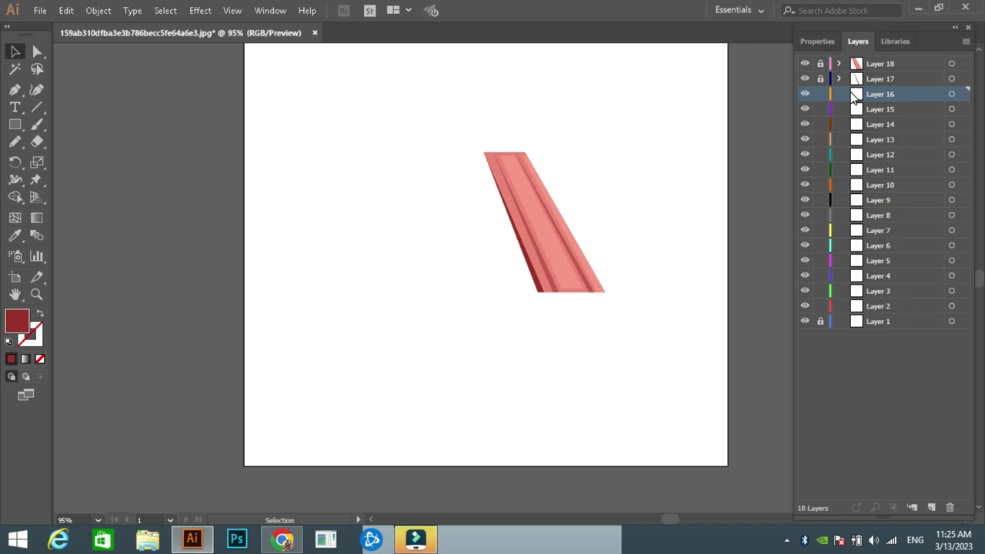
Draw the window rectangle beside the roof and fill it teal.
{"action": "left_click", "coordinate": [18, 91]}
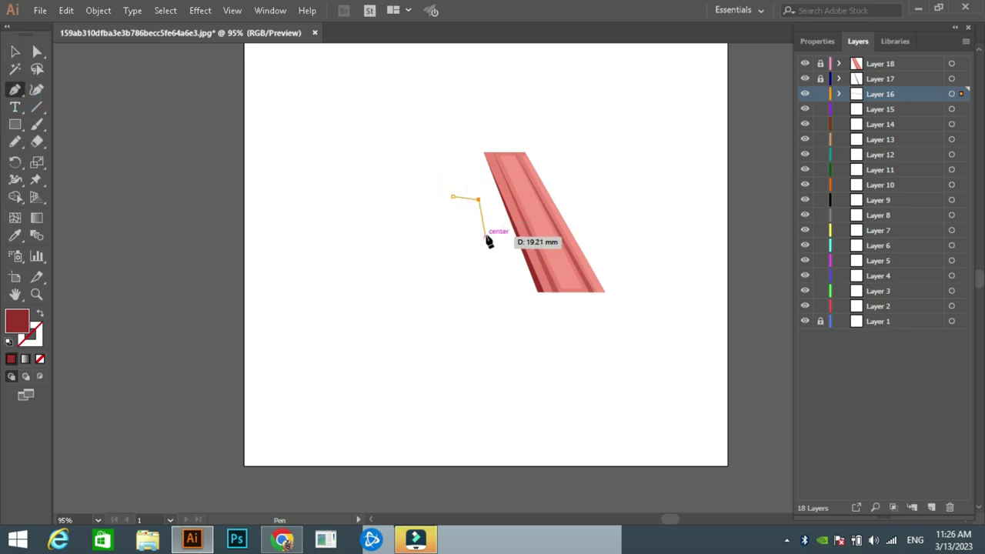
{"action": "left_click", "coordinate": [459, 239]}
{"action": "key", "text": "Delete"}
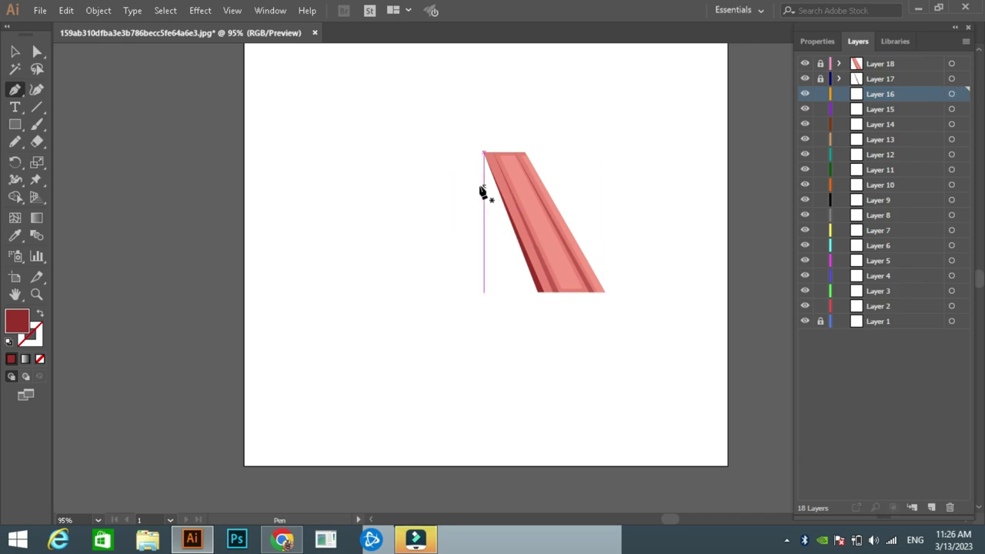
{"action": "left_click", "coordinate": [478, 224]}
{"action": "left_click", "coordinate": [449, 225]}
{"action": "left_click", "coordinate": [449, 181]}
{"action": "double_click", "coordinate": [17, 320]}
{"action": "type", "text": "42B7BA"}
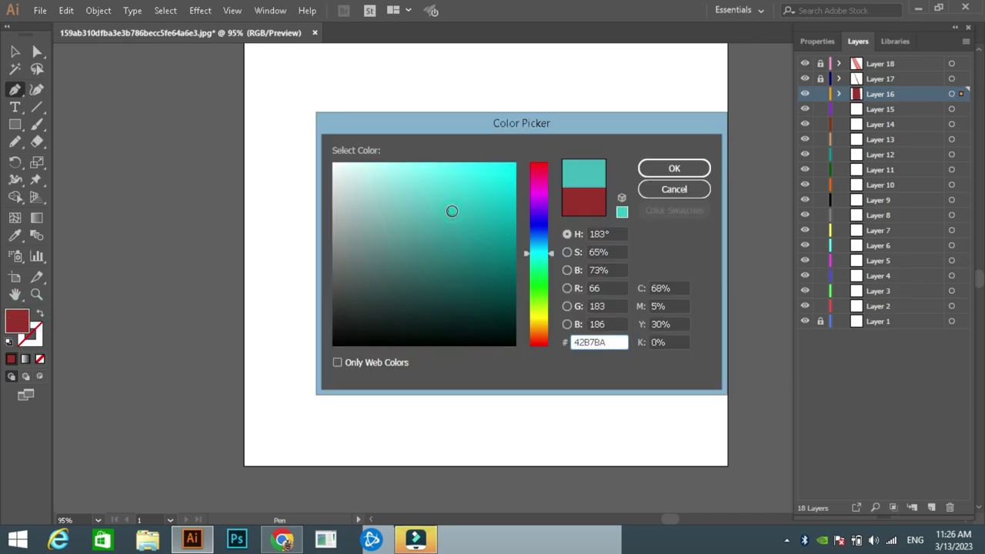
{"action": "key", "text": "Return"}
{"action": "key", "text": "v"}
Add the window's cross divider bars with black outlines, then lock Layer 16.
{"action": "left_click", "coordinate": [650, 169]}
{"action": "key", "text": "p"}
{"action": "left_click", "coordinate": [449, 196]}
{"action": "left_click", "coordinate": [477, 197]}
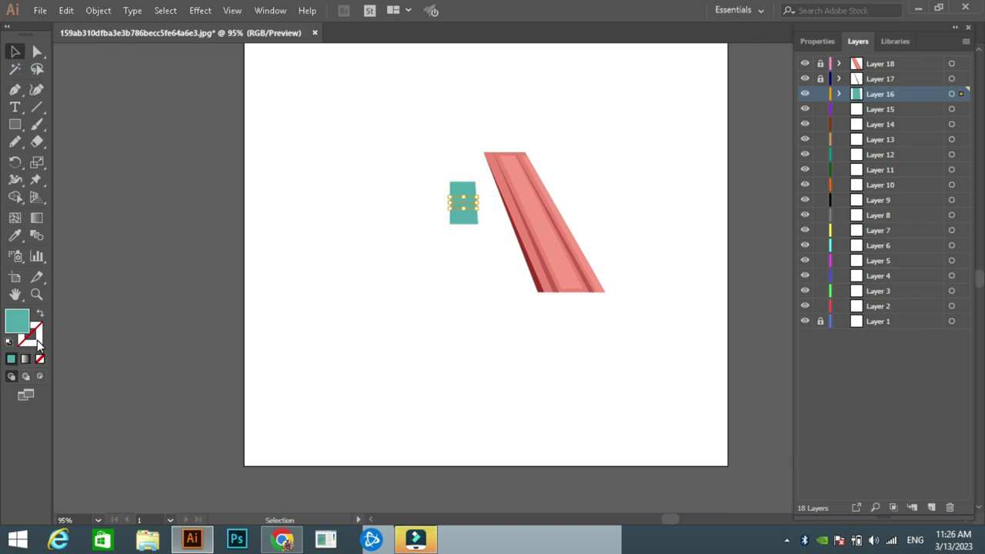
{"action": "left_click", "coordinate": [476, 208]}
{"action": "left_click", "coordinate": [449, 208]}
{"action": "left_click", "coordinate": [29, 333]}
{"action": "left_click", "coordinate": [821, 94]}
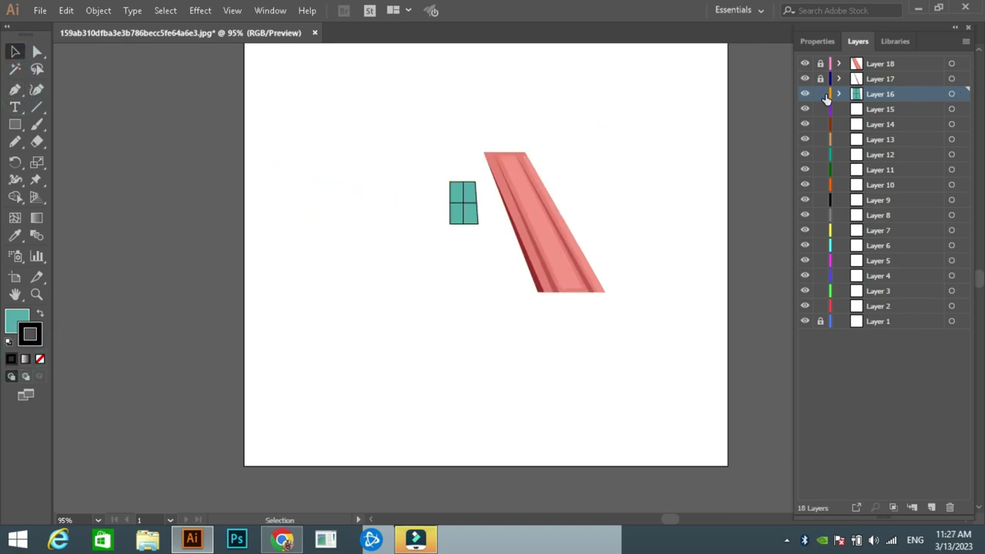
{"action": "left_click", "coordinate": [880, 108]}
Swap the fill and stroke colours and nudge the window slightly right and down.
{"action": "key", "text": "p"}
{"action": "key", "text": "shift+x"}
{"action": "key", "text": "v"}
{"action": "left_click_drag", "start_coordinate": [467, 223], "coordinate": [481, 225]}
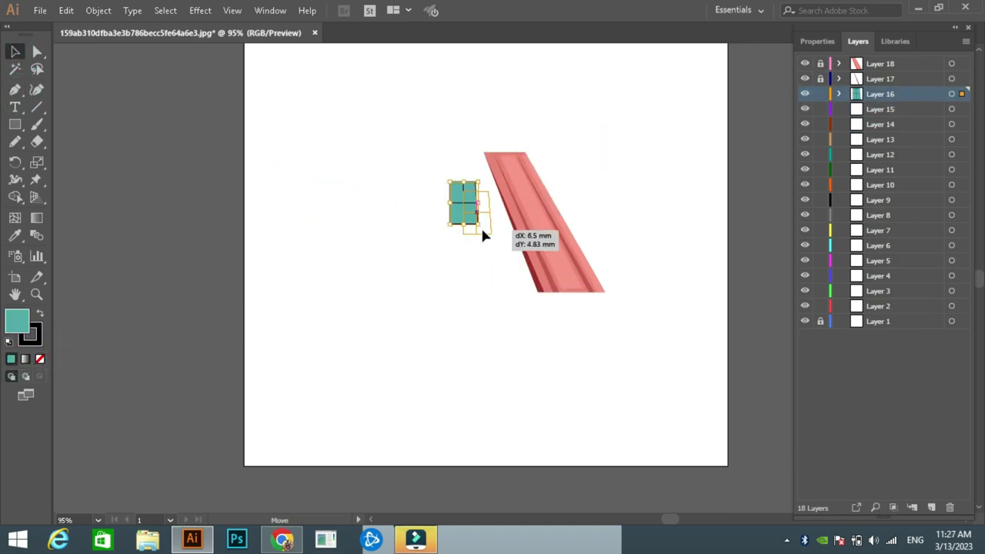
{"action": "left_click", "coordinate": [701, 225]}
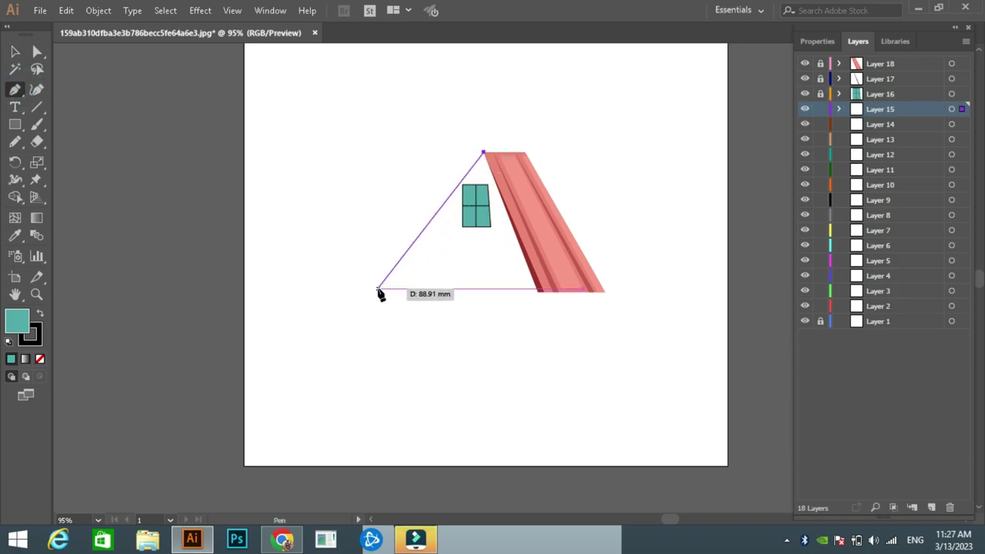
Move the teal window slightly lower and lock Layer 16.
{"action": "key", "text": "v"}
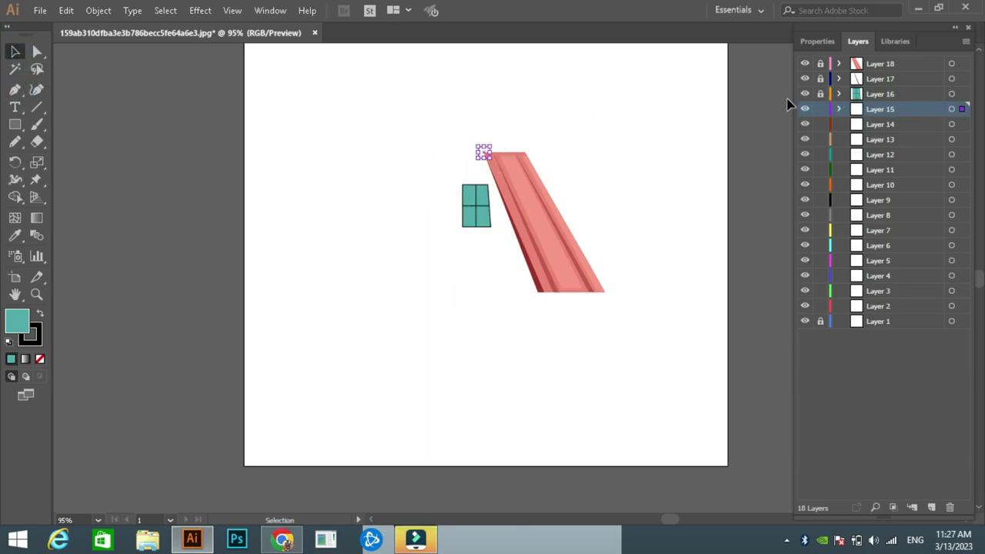
{"action": "left_click_drag", "start_coordinate": [469, 210], "coordinate": [482, 231]}
{"action": "key", "text": "ctrl+2"}
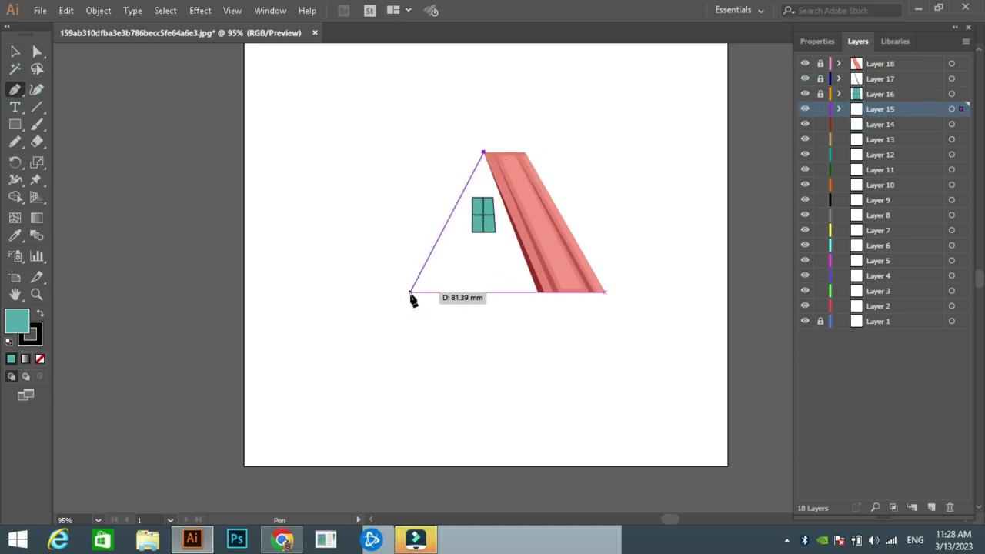
Draw a thin left roof leg, give it the roof's dark red, and lock Layer 15.
{"action": "left_click", "coordinate": [412, 295]}
{"action": "left_click", "coordinate": [401, 298]}
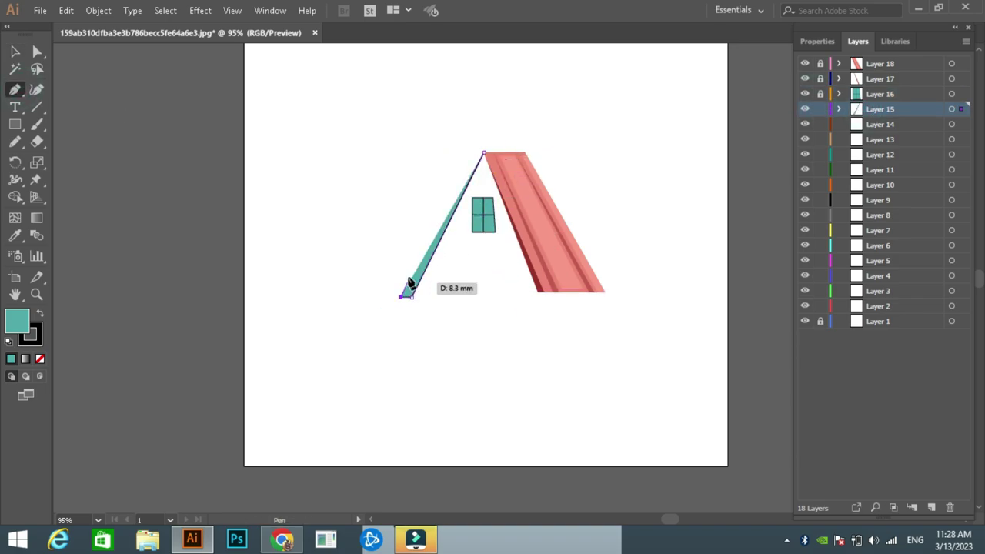
{"action": "left_click", "coordinate": [484, 153]}
{"action": "key", "text": "i"}
{"action": "left_click", "coordinate": [535, 282]}
{"action": "double_click", "coordinate": [17, 320]}
{"action": "key", "text": "Return"}
{"action": "key", "text": "ctrl+2"}
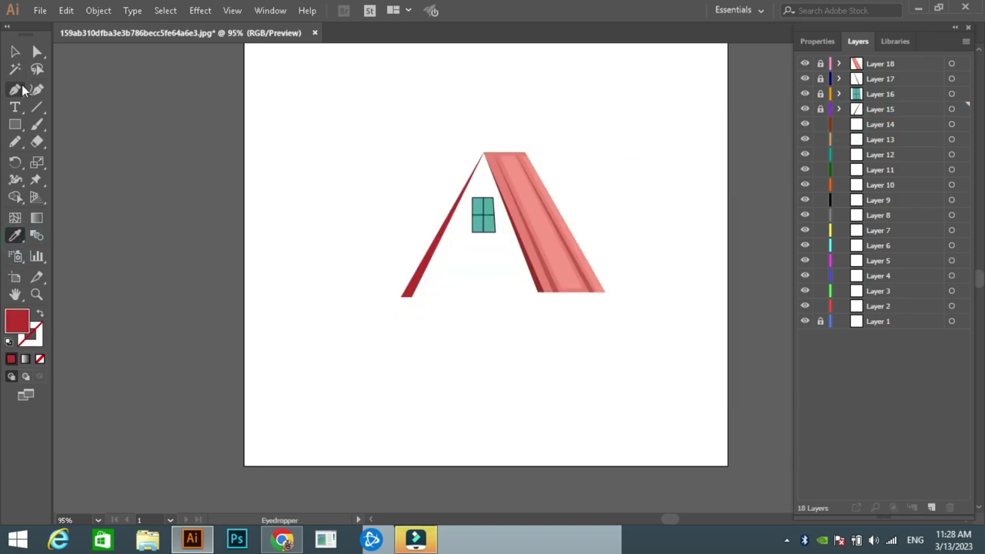
{"action": "left_click", "coordinate": [537, 292]}
Outline the front wall triangle with no fill.
{"action": "left_click", "coordinate": [412, 292]}
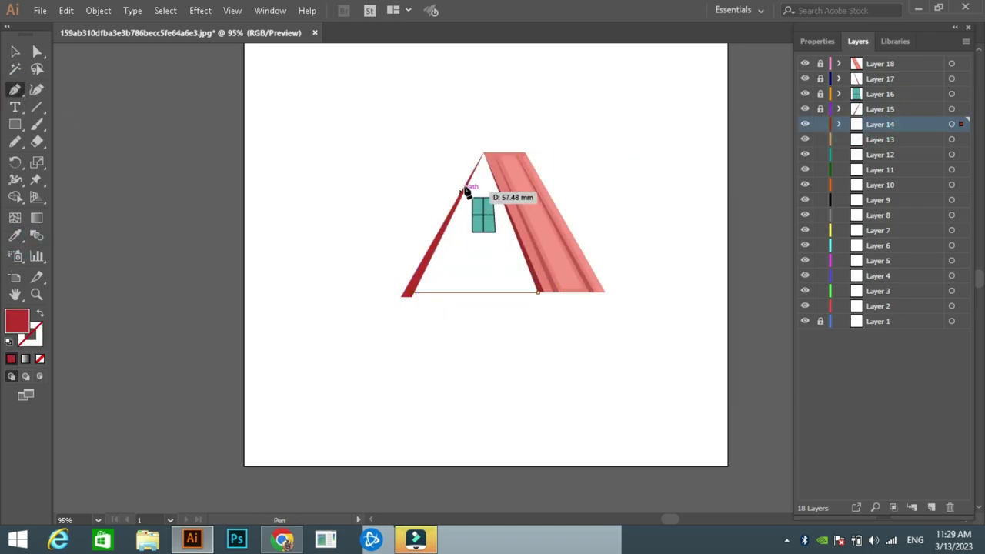
{"action": "left_click", "coordinate": [484, 153]}
{"action": "left_click", "coordinate": [537, 292]}
{"action": "key", "text": "/"}
{"action": "key", "text": "ctrl+shift+a"}
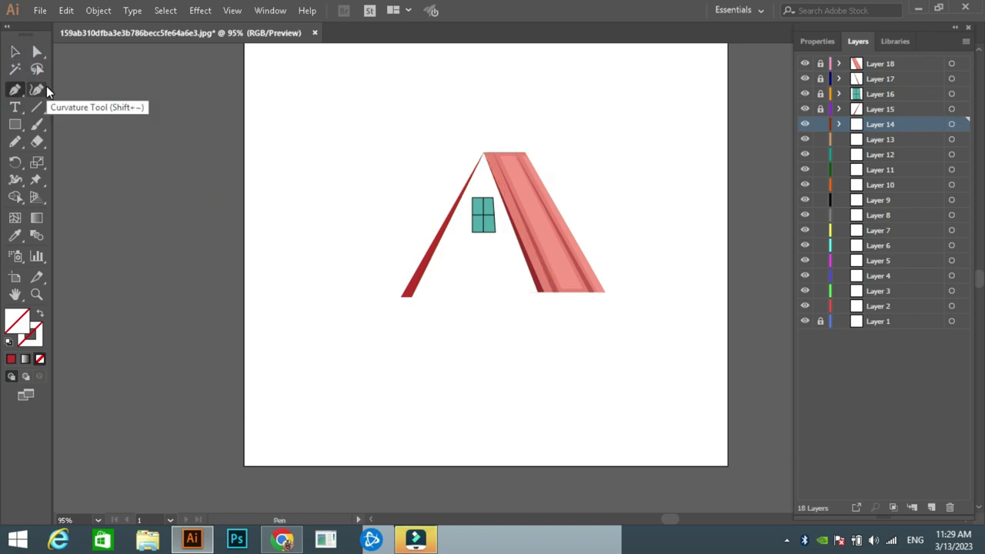
Draw vertical stripe shapes running from the cabin's base up toward the roof.
{"action": "left_click", "coordinate": [450, 292]}
{"action": "left_click", "coordinate": [450, 223]}
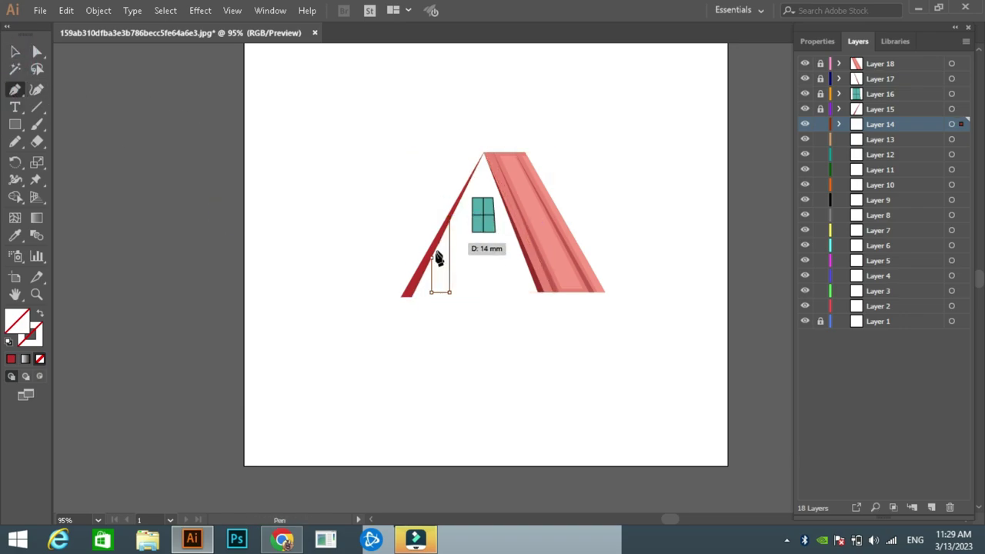
{"action": "left_click", "coordinate": [462, 199]}
{"action": "left_click", "coordinate": [477, 292]}
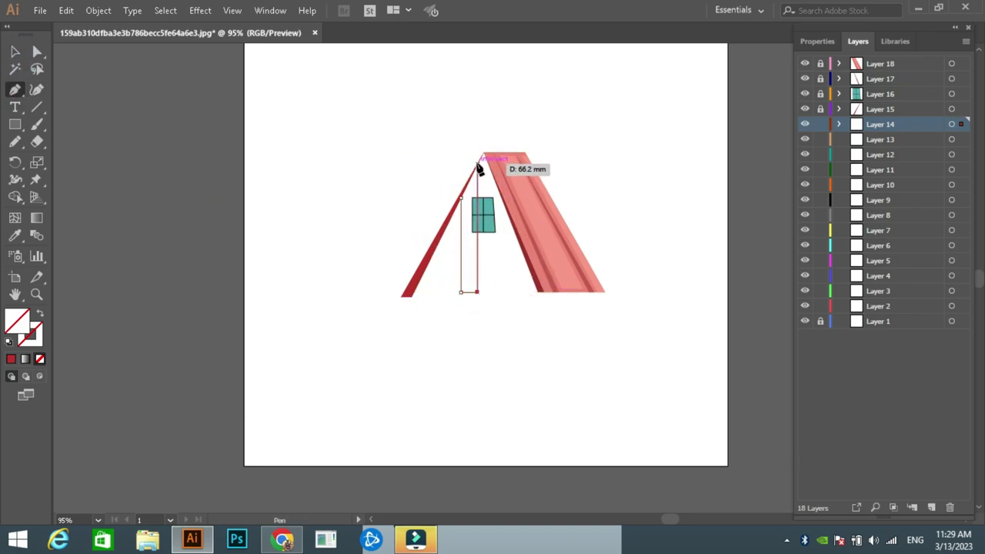
{"action": "left_click", "coordinate": [477, 163]}
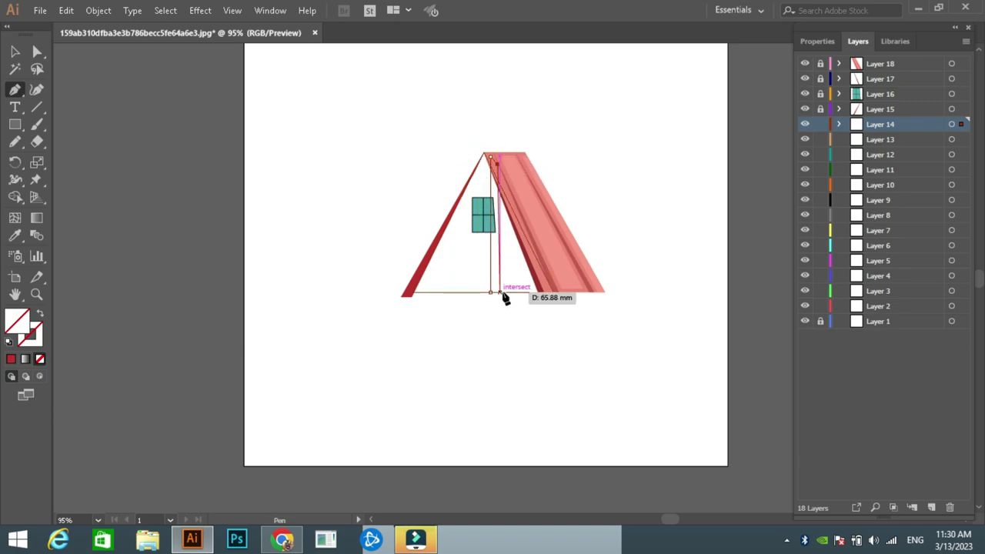
{"action": "left_click", "coordinate": [514, 292]}
{"action": "left_click", "coordinate": [514, 225]}
{"action": "left_click", "coordinate": [531, 292]}
{"action": "left_click", "coordinate": [515, 292]}
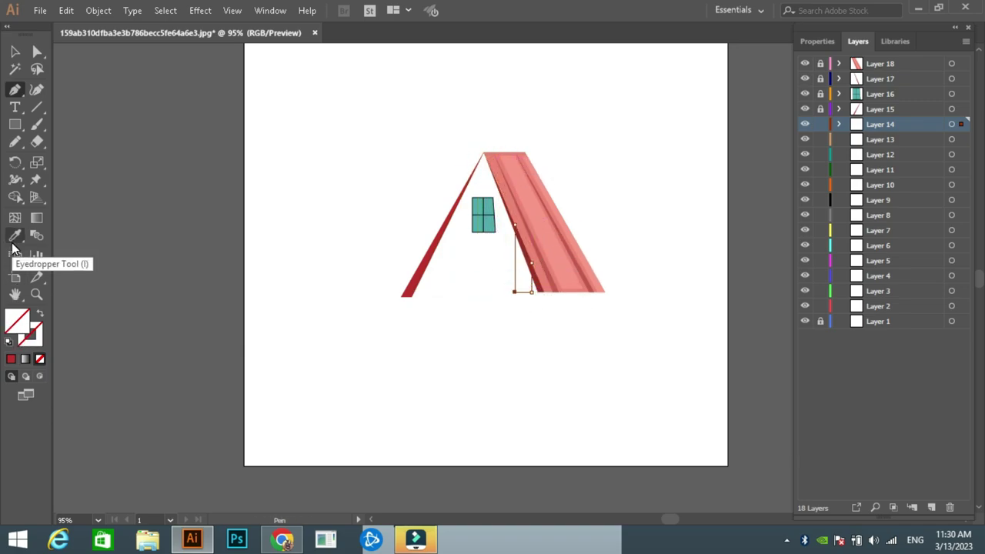
Colour the stripes in muted and pinkish dark red shades.
{"action": "double_click", "coordinate": [17, 319]}
{"action": "left_click", "coordinate": [688, 167]}
{"action": "left_click", "coordinate": [15, 53]}
{"action": "double_click", "coordinate": [17, 319]}
{"action": "left_click", "coordinate": [427, 190]}
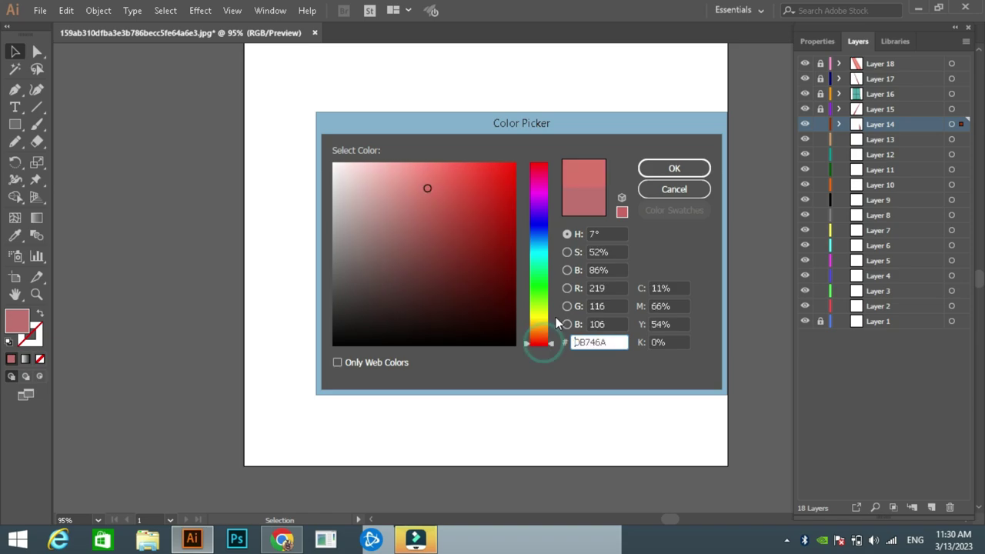
{"action": "left_click", "coordinate": [674, 167]}
{"action": "double_click", "coordinate": [17, 320]}
{"action": "left_click", "coordinate": [463, 272]}
Set the tall stripe beside the window to a rosy red and sample a stripe's red.
{"action": "left_click", "coordinate": [675, 168]}
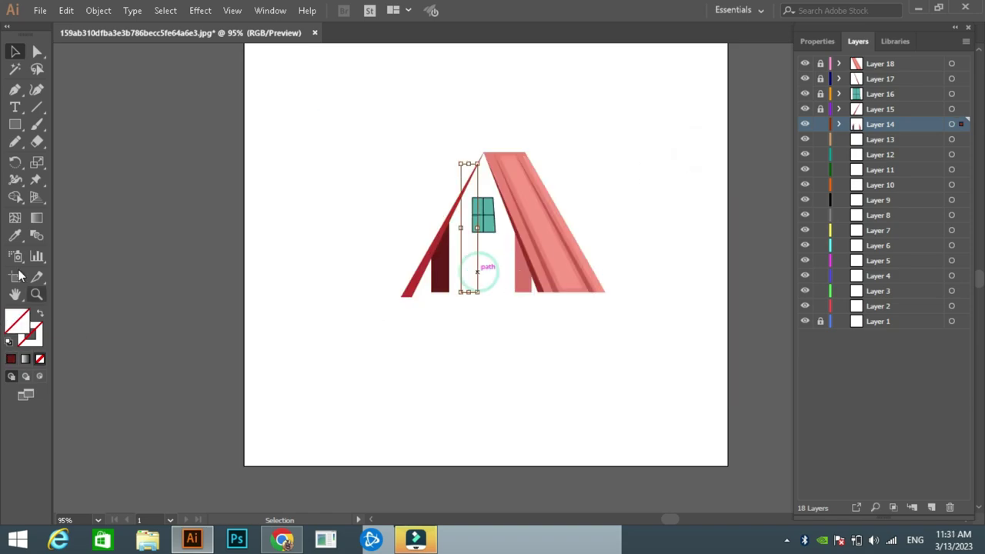
{"action": "double_click", "coordinate": [17, 320]}
{"action": "left_click", "coordinate": [444, 186]}
{"action": "left_click", "coordinate": [638, 173]}
{"action": "left_click", "coordinate": [15, 236]}
{"action": "left_click", "coordinate": [444, 269]}
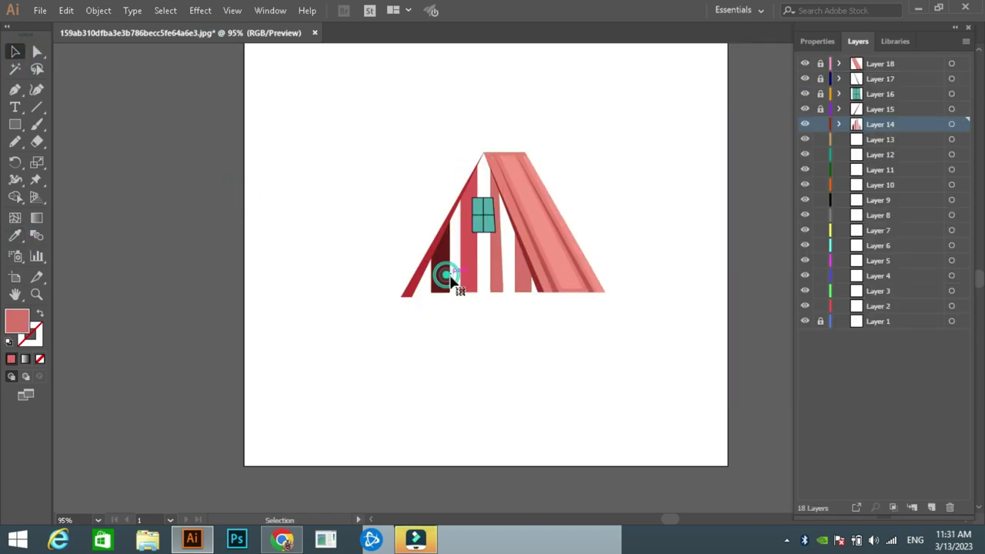
Draw another stripe at the cabin's base and sample a red from the artwork.
{"action": "key", "text": "v"}
{"action": "key", "text": "ctrl+shift+a"}
{"action": "key", "text": "p"}
{"action": "left_click", "coordinate": [508, 290]}
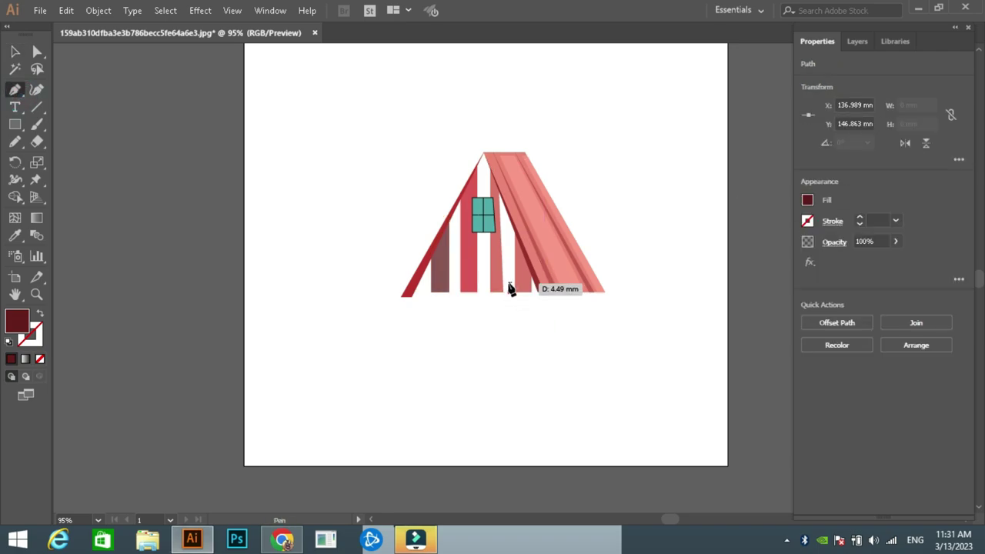
{"action": "left_click", "coordinate": [481, 291]}
{"action": "left_click", "coordinate": [544, 298]}
{"action": "left_click", "coordinate": [509, 287]}
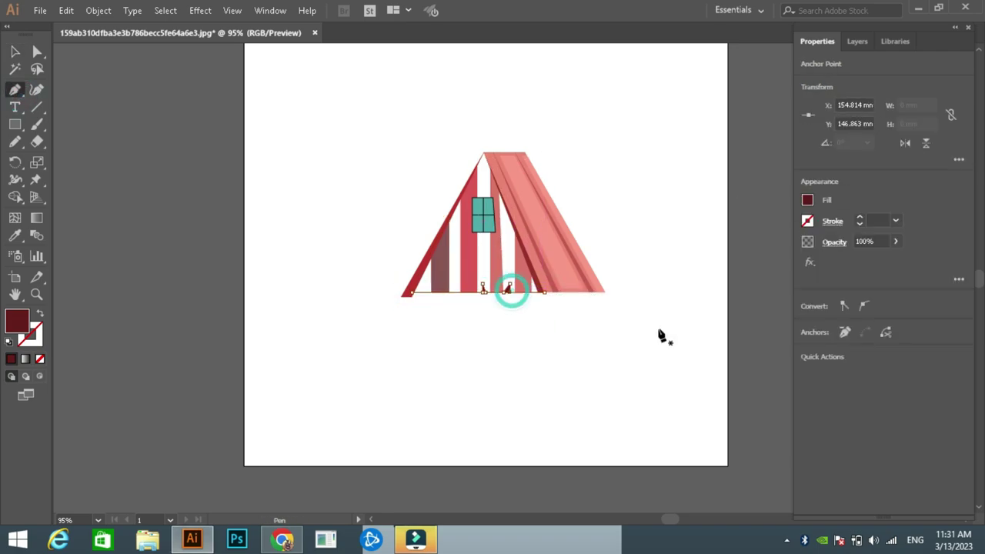
{"action": "key", "text": "v"}
{"action": "left_click", "coordinate": [15, 236]}
Fill the cabin front deep red and make a narrow stripe semi-transparent.
{"action": "left_click", "coordinate": [555, 269]}
{"action": "double_click", "coordinate": [17, 319]}
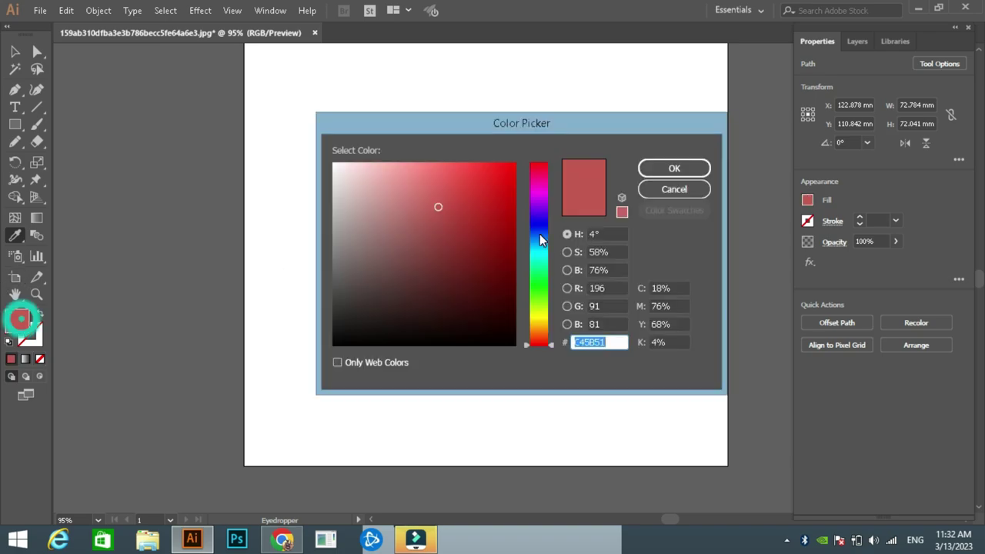
{"action": "left_click", "coordinate": [660, 167]}
{"action": "double_click", "coordinate": [17, 320]}
{"action": "left_click", "coordinate": [469, 229]}
{"action": "left_click", "coordinate": [661, 167]}
{"action": "key", "text": "v"}
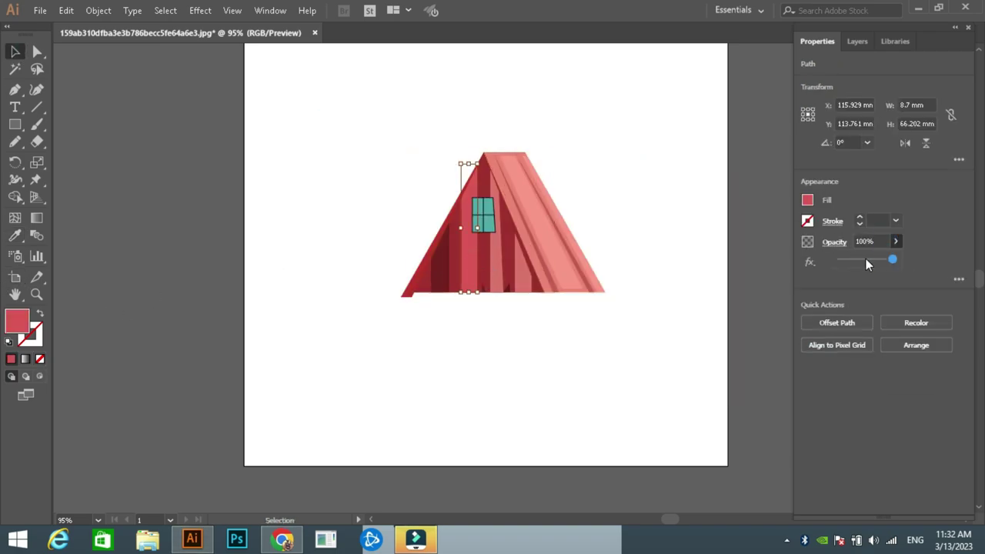
{"action": "left_click", "coordinate": [497, 274]}
{"action": "left_click", "coordinate": [523, 258]}
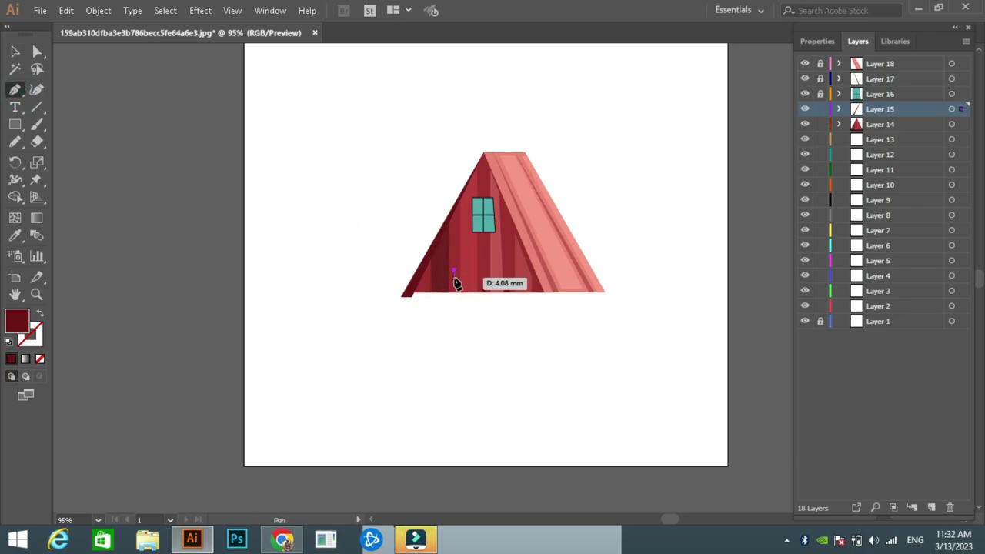
Draw a sign plank near the cabin's base with a highlight shape on it.
{"action": "left_click", "coordinate": [513, 288]}
{"action": "double_click", "coordinate": [17, 319]}
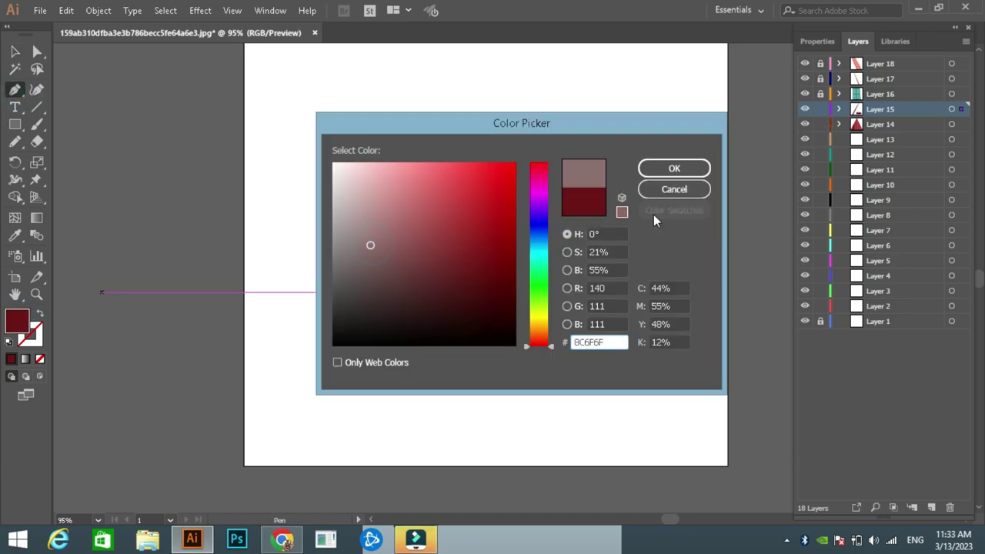
{"action": "left_click", "coordinate": [12, 96]}
{"action": "left_click", "coordinate": [468, 282]}
{"action": "left_click", "coordinate": [472, 288]}
{"action": "double_click", "coordinate": [17, 319]}
Apply the light pink highlight, lock Layers 15 and 14, and work on Layer 13.
{"action": "left_click", "coordinate": [673, 167]}
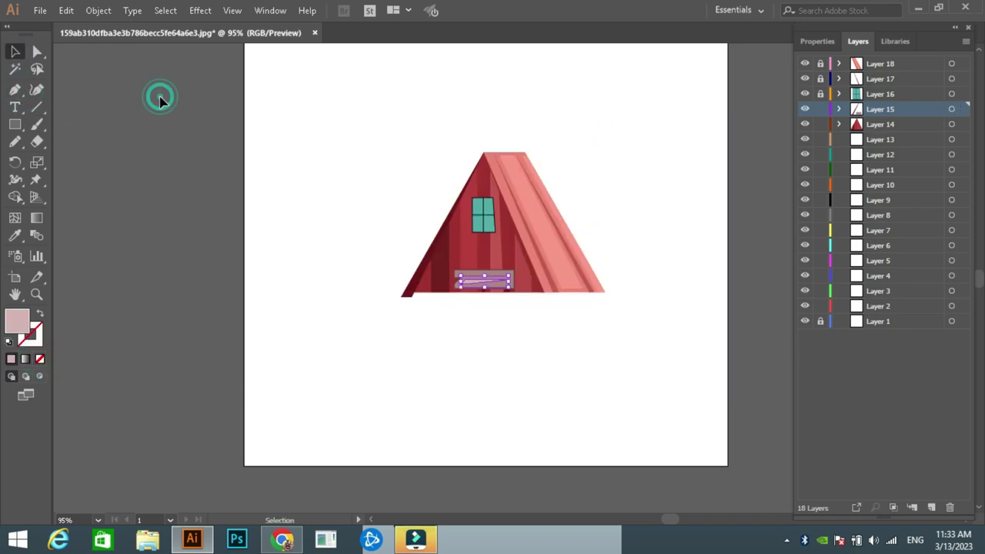
{"action": "left_click", "coordinate": [160, 99]}
{"action": "key", "text": "p"}
{"action": "left_click_drag", "start_coordinate": [825, 111], "coordinate": [821, 125]}
{"action": "left_click", "coordinate": [862, 142]}
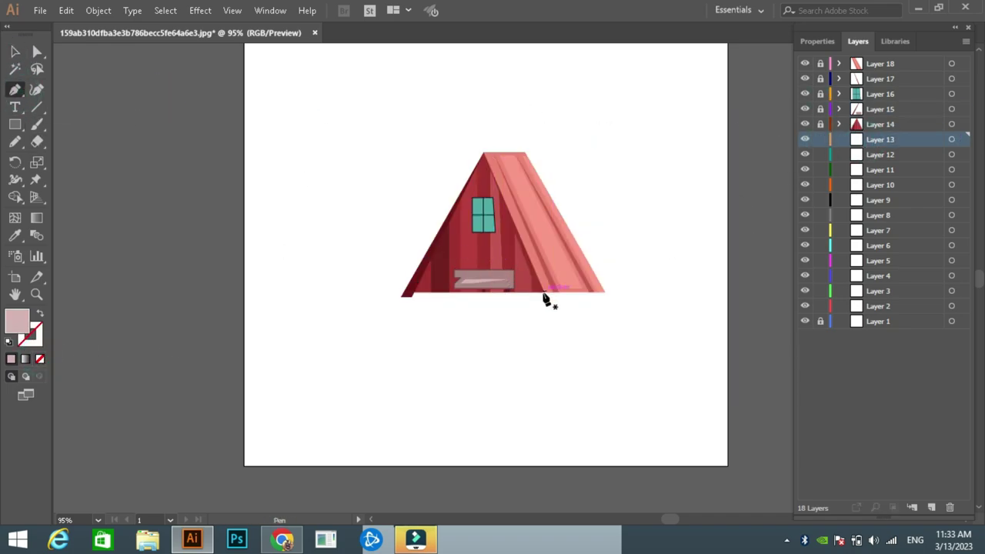
Draw a pink strip along the cabin's bottom edge and lock Layer 13.
{"action": "left_click", "coordinate": [403, 295]}
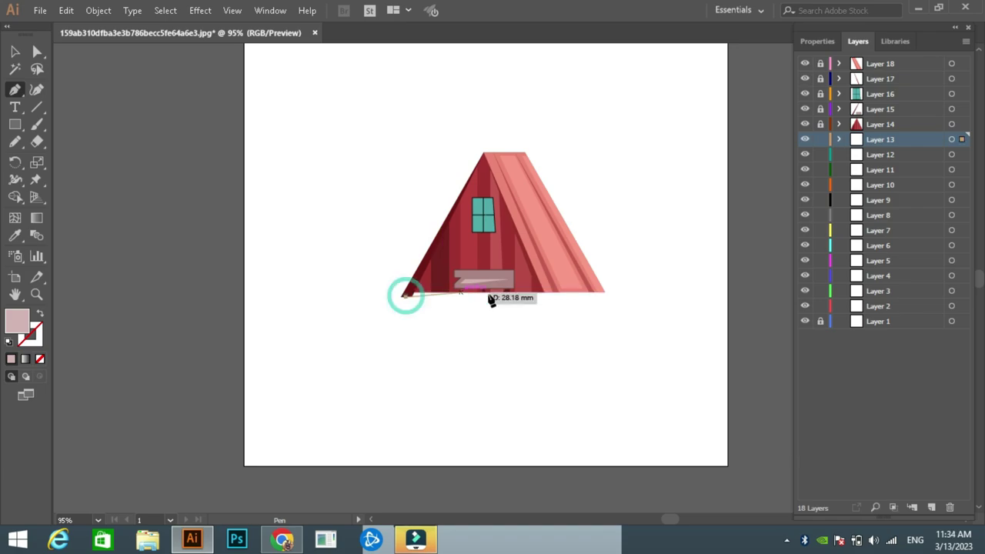
{"action": "left_click", "coordinate": [544, 295]}
{"action": "left_click", "coordinate": [404, 295]}
{"action": "key", "text": "v"}
{"action": "double_click", "coordinate": [17, 320]}
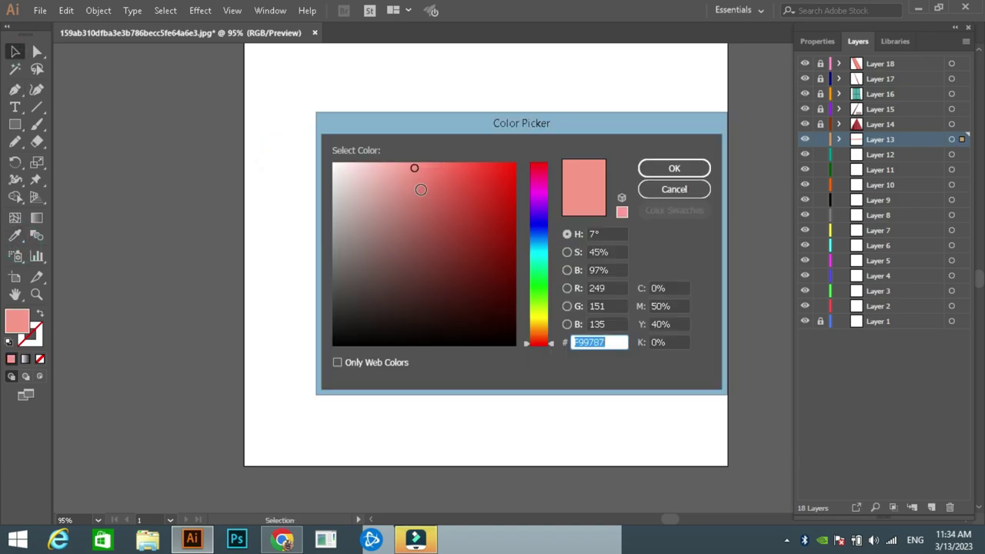
{"action": "key", "text": "Return"}
{"action": "left_click", "coordinate": [821, 140]}
Begin a pink side-wall block below the roof's right corner.
{"action": "key", "text": "p"}
{"action": "mouse_move", "coordinate": [602, 291]}
{"action": "left_mouse_down"}
{"action": "mouse_move", "coordinate": [589, 350]}
{"action": "mouse_move", "coordinate": [545, 328]}
{"action": "left_mouse_up"}
{"action": "left_click", "coordinate": [546, 348]}
Close the side wall shape under the roof's right end and fill it orange.
{"action": "left_click", "coordinate": [602, 292]}
{"action": "double_click", "coordinate": [17, 319]}
{"action": "left_click", "coordinate": [468, 176]}
{"action": "left_click", "coordinate": [539, 331]}
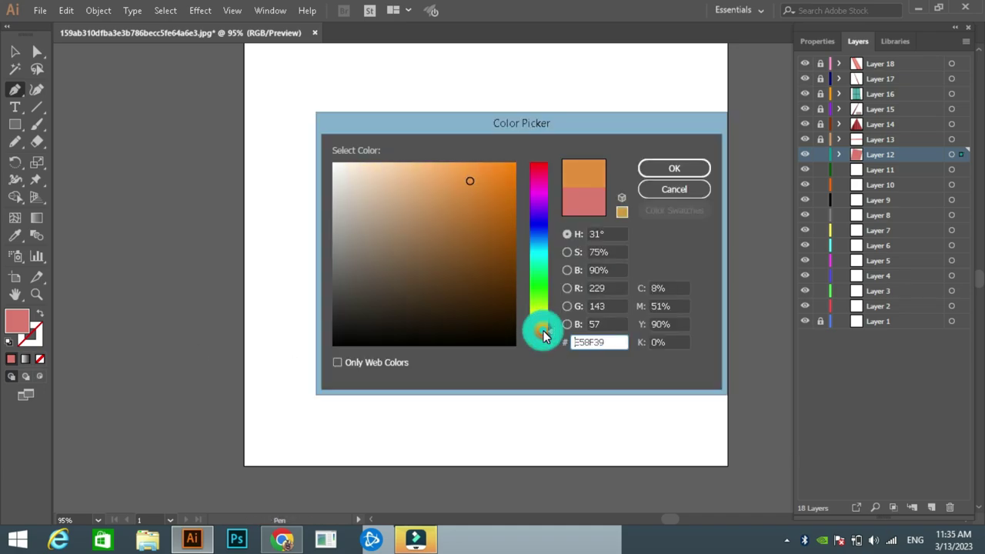
{"action": "left_click", "coordinate": [670, 173]}
{"action": "double_click", "coordinate": [30, 335]}
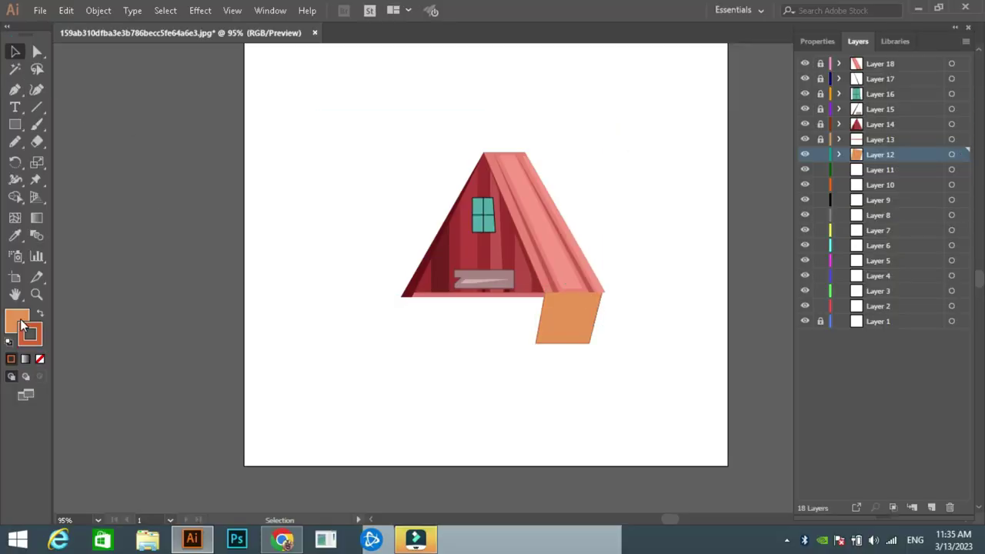
{"action": "double_click", "coordinate": [17, 319]}
{"action": "left_click", "coordinate": [660, 167]}
Draw a dark red strip along the roof's base at about 68% opacity.
{"action": "key", "text": "p"}
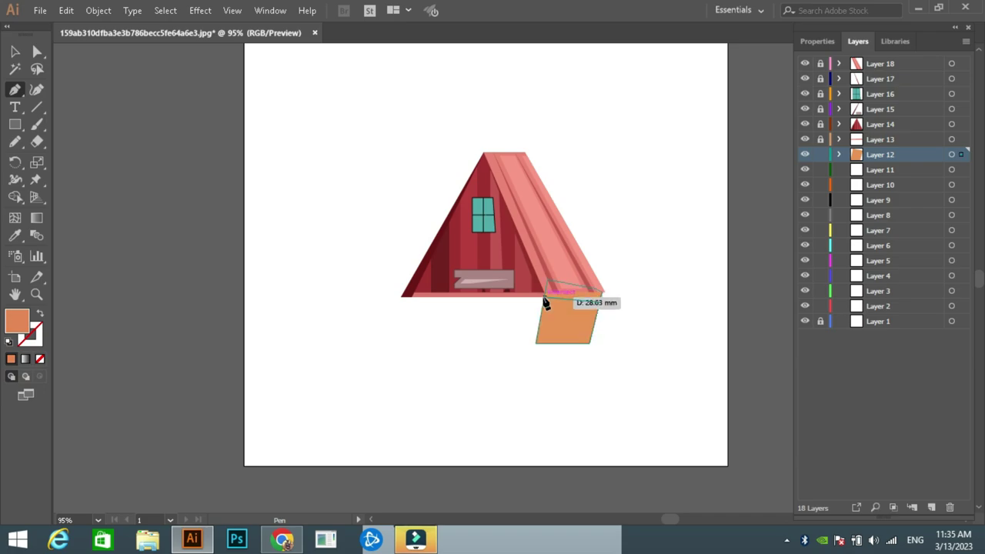
{"action": "left_click", "coordinate": [544, 300]}
{"action": "double_click", "coordinate": [17, 318]}
{"action": "left_click", "coordinate": [673, 167]}
{"action": "left_click", "coordinate": [895, 241]}
{"action": "left_click_drag", "start_coordinate": [893, 262], "coordinate": [879, 262]}
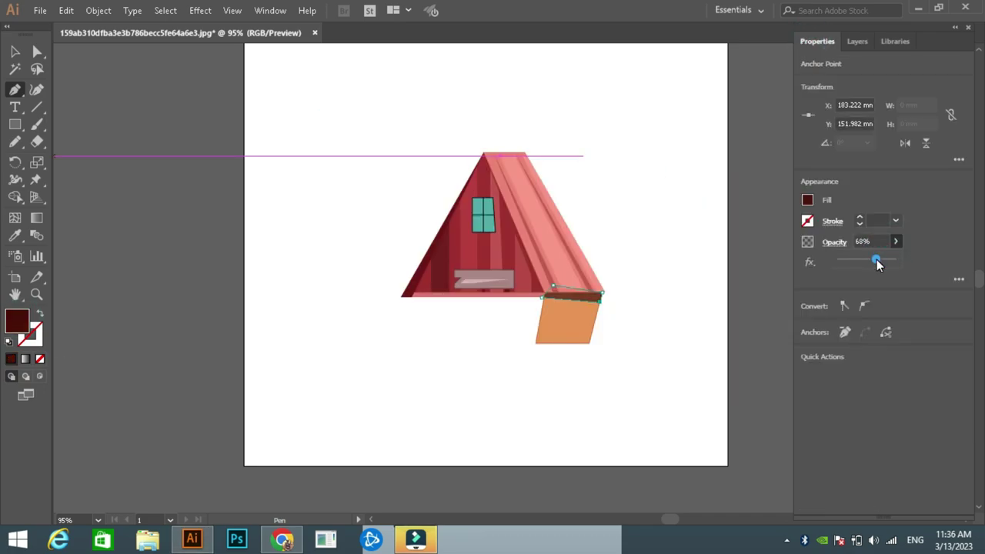
{"action": "left_click", "coordinate": [14, 52]}
Remove the strip's extra right point and give it a darker red fill.
{"action": "left_click", "coordinate": [174, 147]}
{"action": "key", "text": "p"}
{"action": "left_click", "coordinate": [546, 301]}
{"action": "left_click", "coordinate": [601, 307]}
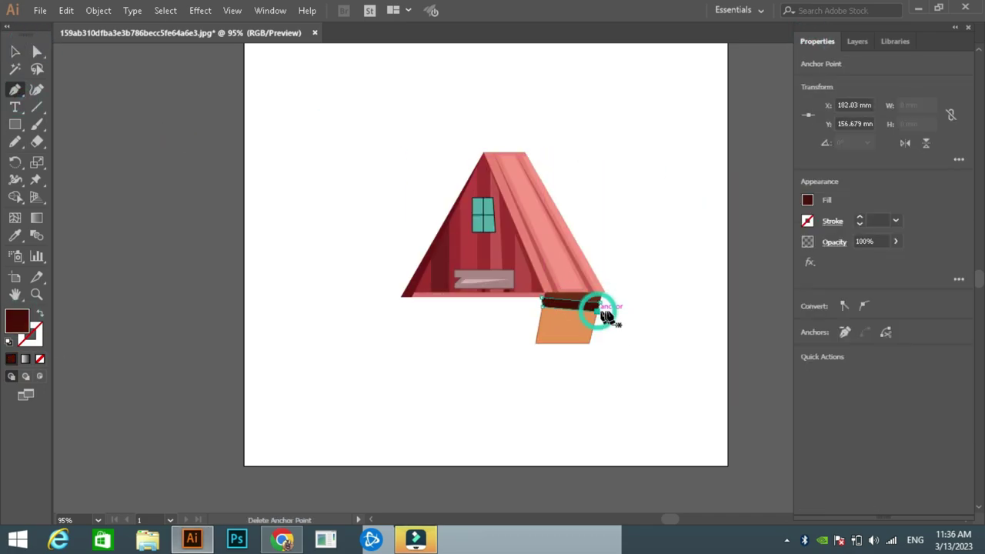
{"action": "double_click", "coordinate": [17, 319]}
{"action": "left_click", "coordinate": [673, 167]}
{"action": "left_click", "coordinate": [865, 242]}
{"action": "left_click", "coordinate": [14, 51]}
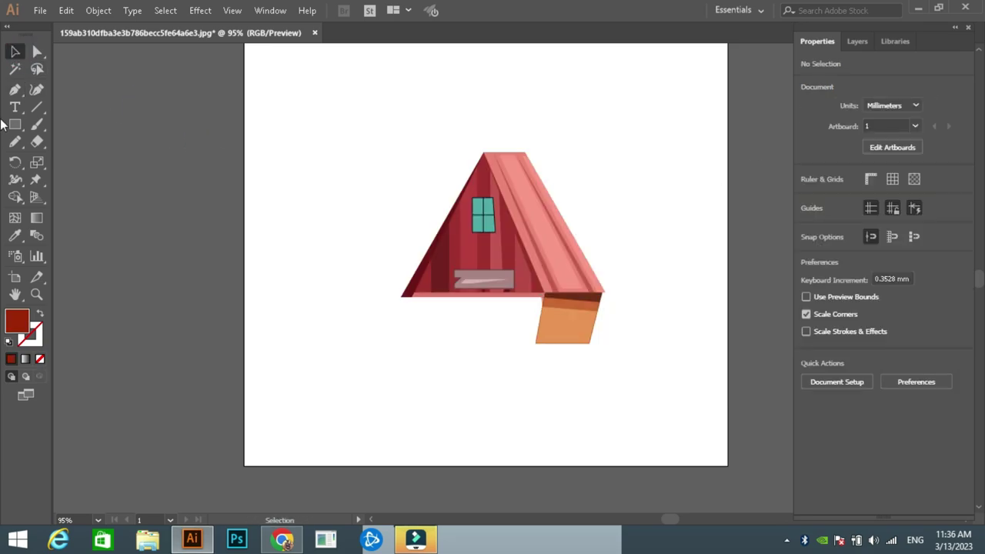
Draw two light orange plank stripes on the side wall, then deselect.
{"action": "left_click", "coordinate": [15, 90]}
{"action": "key", "text": "F7"}
{"action": "double_click", "coordinate": [17, 320]}
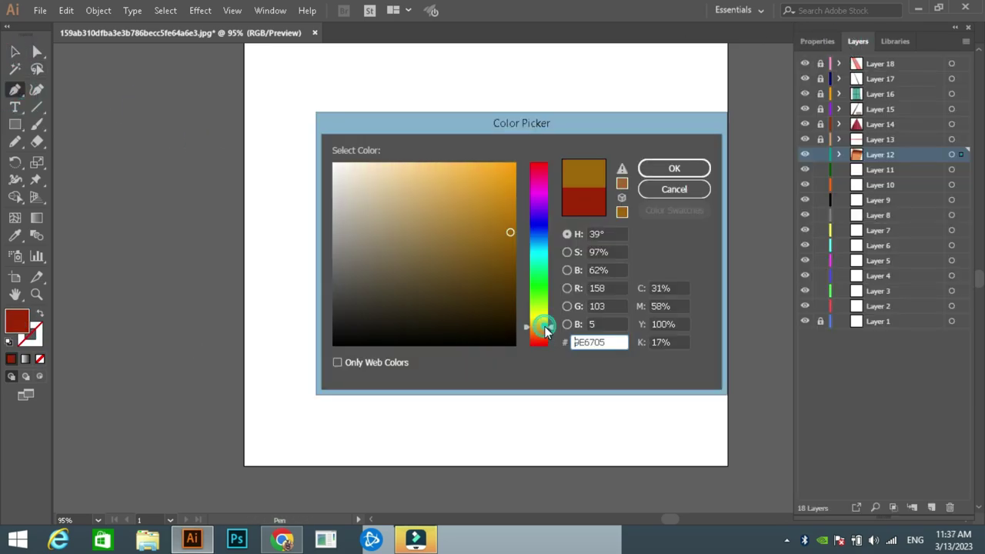
{"action": "left_click", "coordinate": [436, 164]}
{"action": "left_click", "coordinate": [672, 167]}
{"action": "left_click", "coordinate": [553, 342]}
{"action": "left_click", "coordinate": [564, 299]}
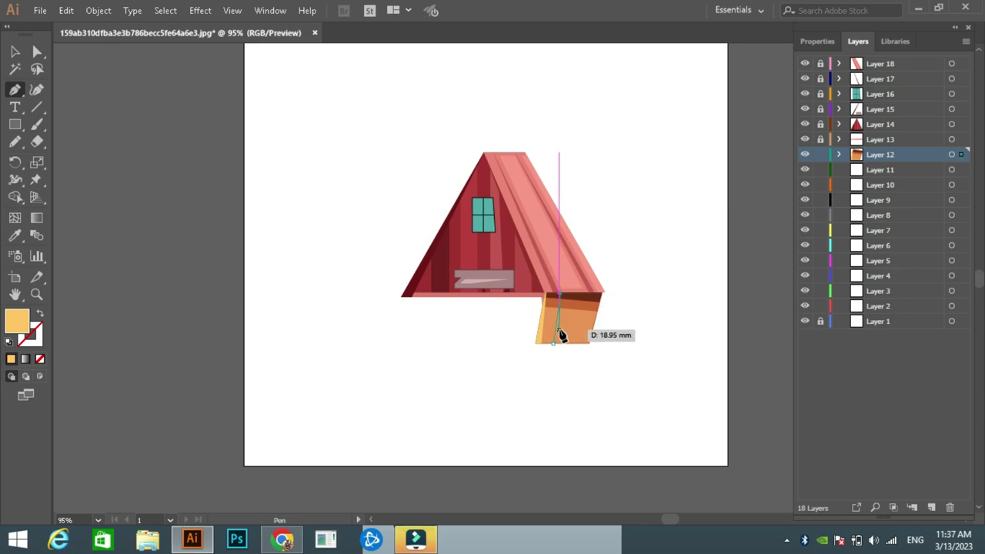
{"action": "left_click", "coordinate": [552, 343]}
{"action": "left_click", "coordinate": [575, 342]}
{"action": "left_click", "coordinate": [589, 306]}
{"action": "key", "text": "v"}
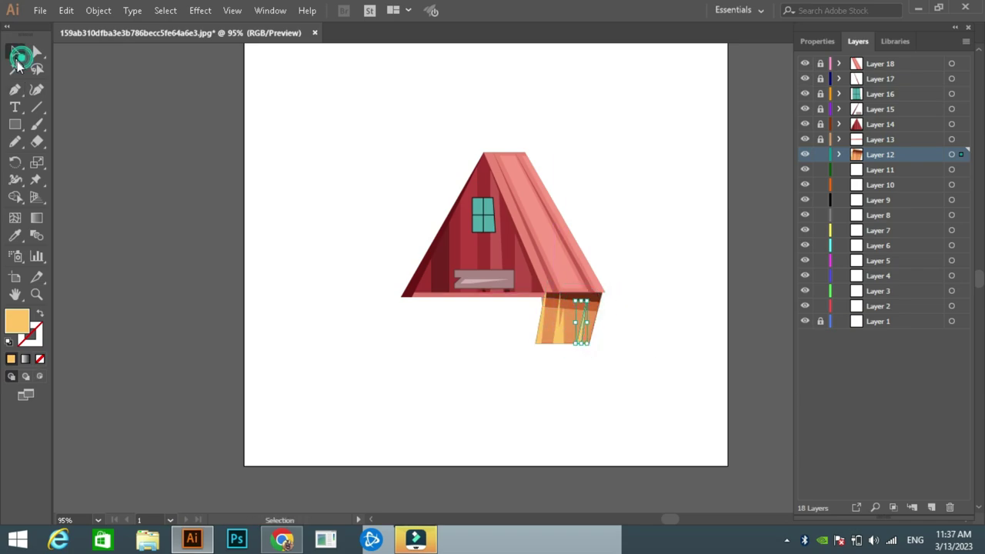
{"action": "left_click", "coordinate": [858, 41]}
On Layer 11, fill a stripe #E1FF61 and place a copy beside it as the second rail.
{"action": "left_click", "coordinate": [856, 171]}
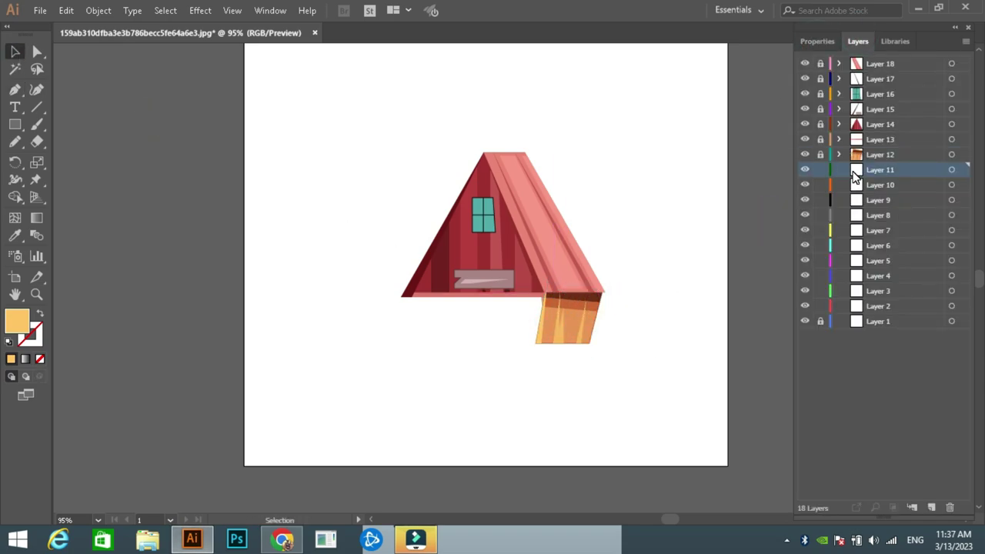
{"action": "left_click", "coordinate": [469, 334]}
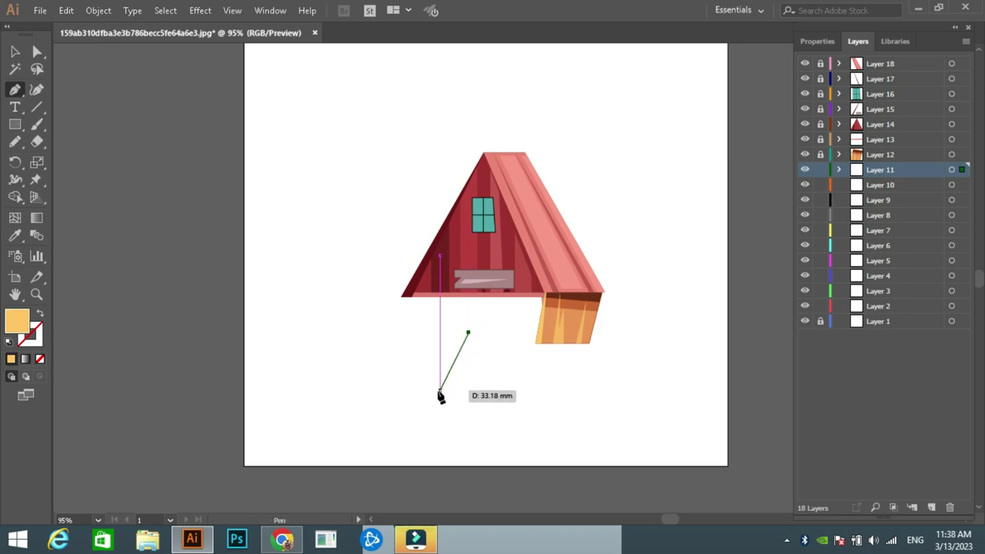
{"action": "left_click_drag", "start_coordinate": [450, 397], "coordinate": [466, 337]}
{"action": "double_click", "coordinate": [17, 321]}
{"action": "type", "text": "E1FF61"}
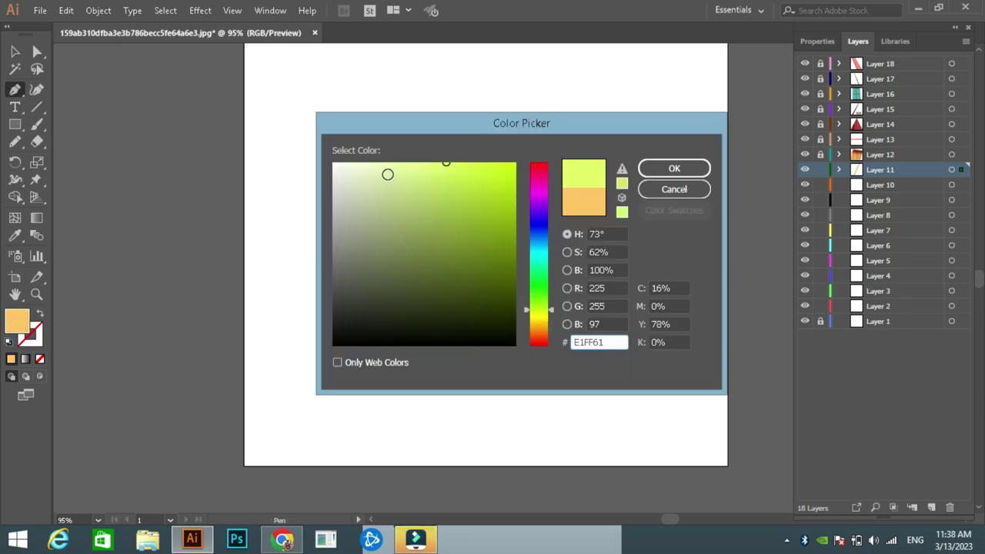
{"action": "left_click", "coordinate": [674, 169]}
{"action": "key", "text": "v"}
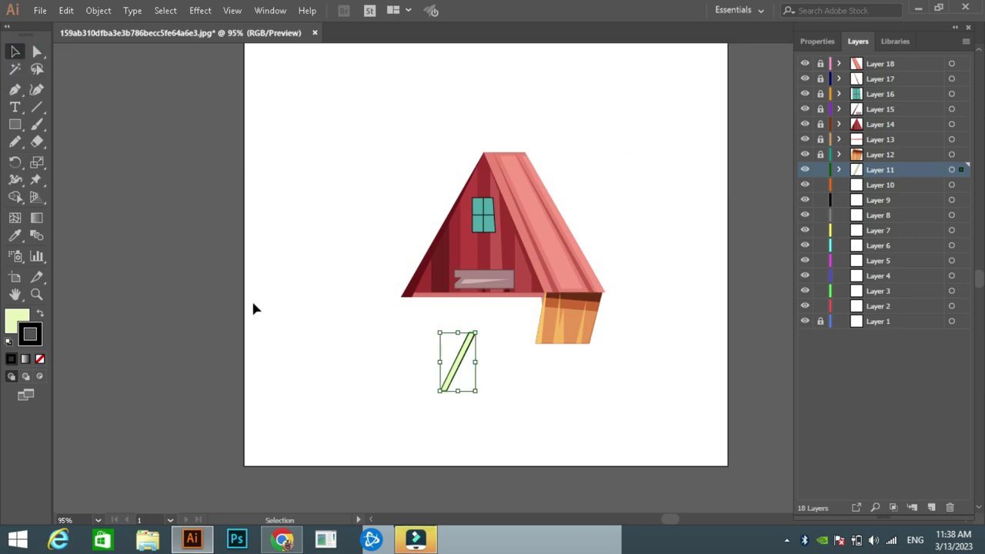
{"action": "left_click_drag", "start_coordinate": [516, 278], "coordinate": [493, 358]}
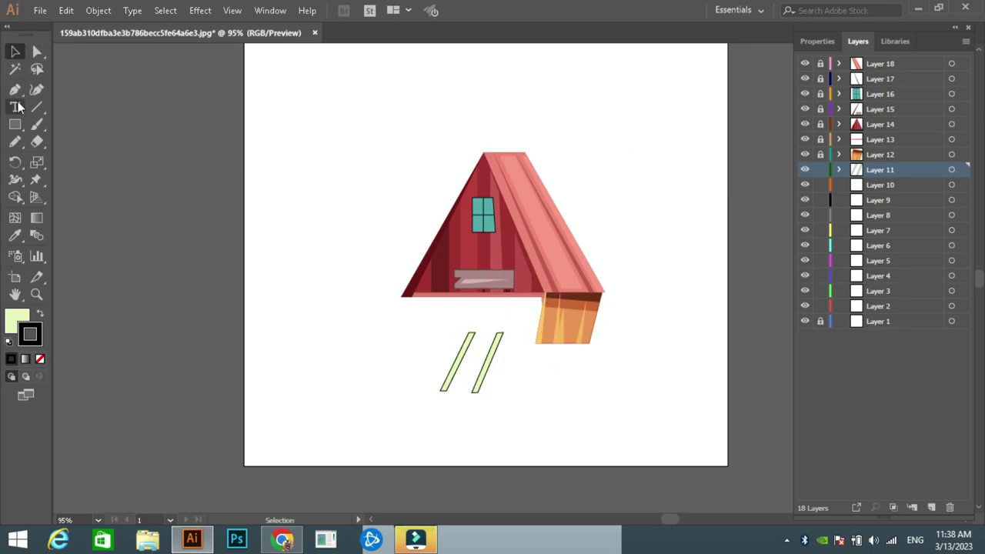
Pen-draw a closed crossbar spanning the two ladder rails.
{"action": "left_click", "coordinate": [14, 89]}
{"action": "left_click", "coordinate": [465, 346]}
{"action": "left_click", "coordinate": [501, 345]}
{"action": "left_click", "coordinate": [498, 357]}
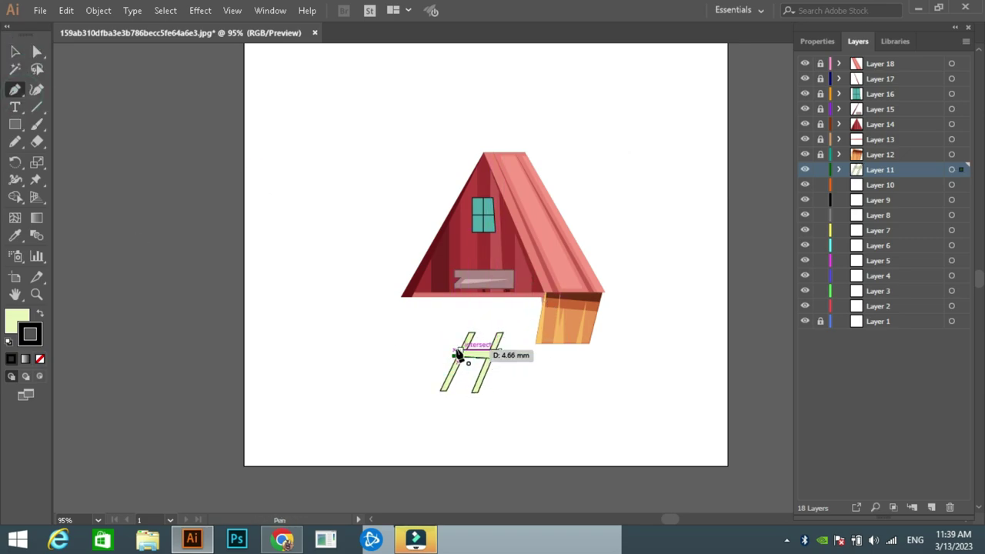
{"action": "scroll", "coordinate": [491, 383], "scroll_direction": "up", "scroll_amount": 4}
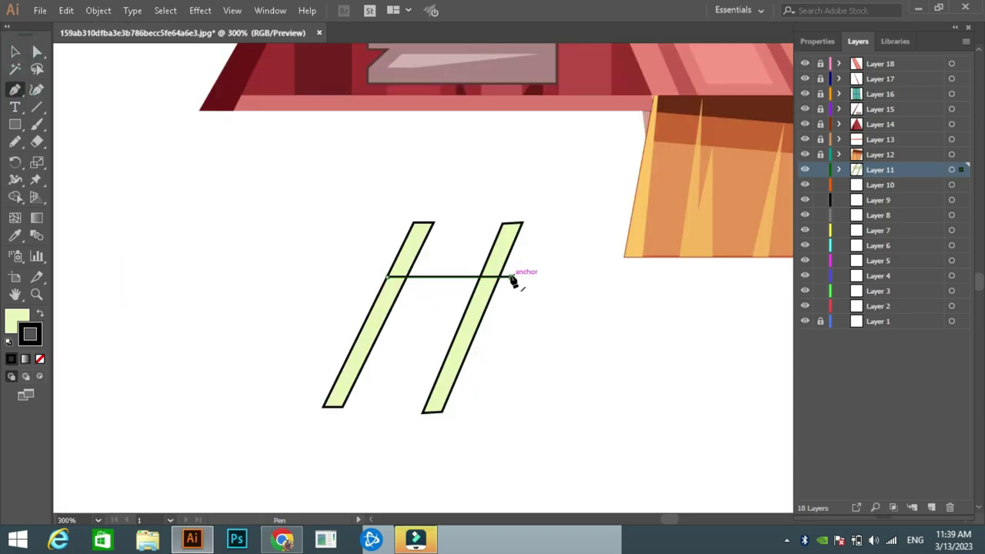
{"action": "left_click", "coordinate": [508, 293]}
{"action": "left_click", "coordinate": [375, 290]}
{"action": "left_click", "coordinate": [375, 278]}
Duplicate the crossbar and position the copies as three rungs along the ladder.
{"action": "key", "text": "ctrl+c"}
{"action": "key", "text": "ctrl+v"}
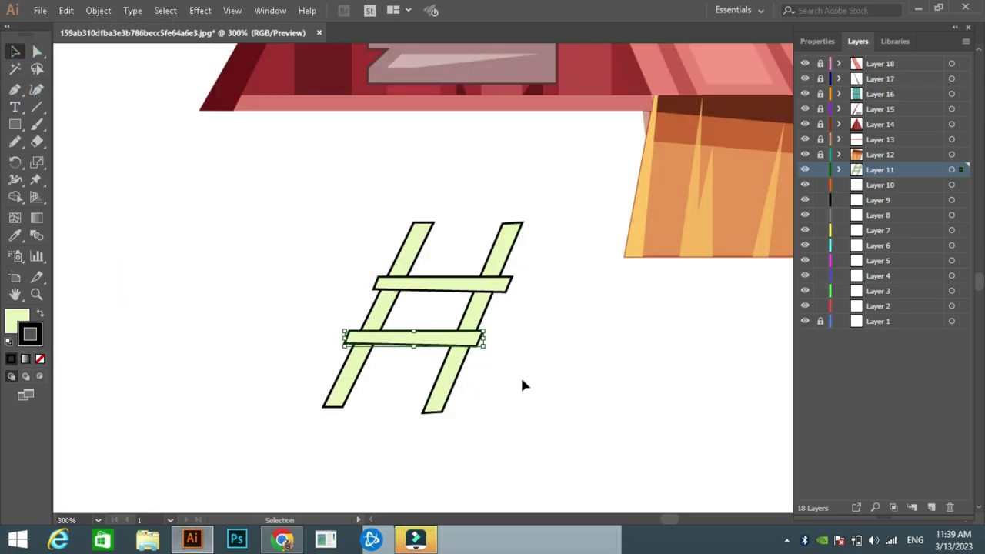
{"action": "left_click_drag", "start_coordinate": [461, 283], "coordinate": [462, 266]}
{"action": "left_click_drag", "start_coordinate": [465, 350], "coordinate": [479, 315]}
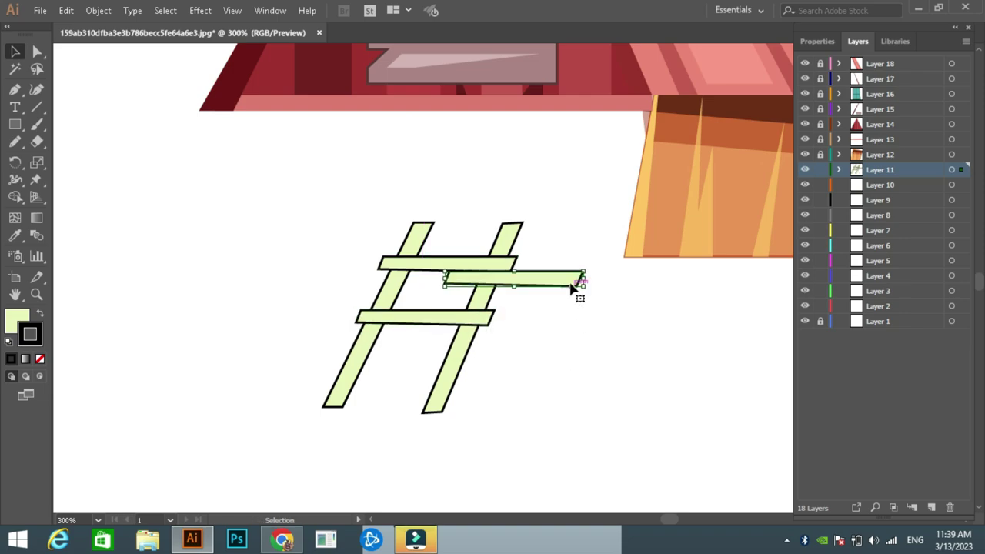
{"action": "left_click_drag", "start_coordinate": [576, 279], "coordinate": [461, 369]}
{"action": "left_click", "coordinate": [880, 185]}
{"action": "left_click", "coordinate": [15, 88]}
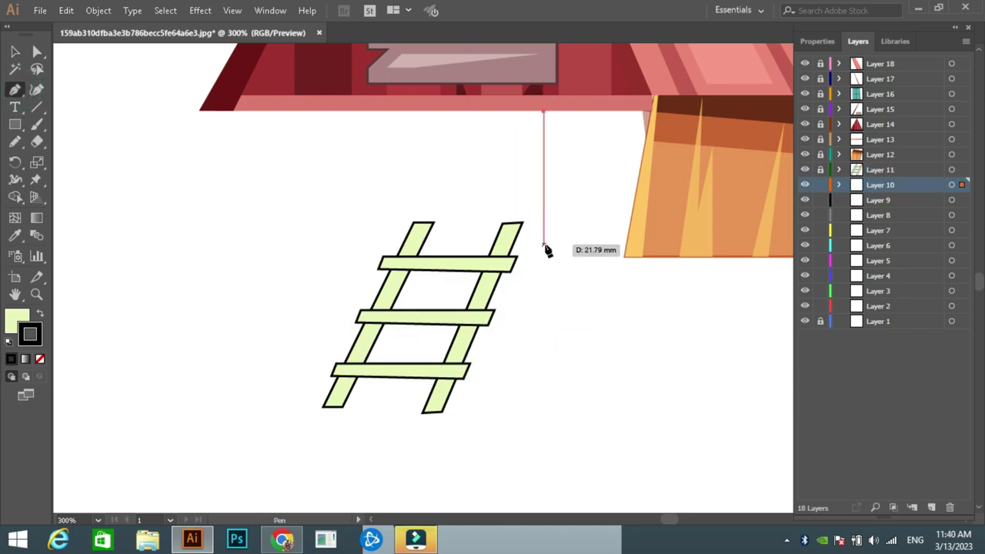
Draw a black-filled rectangular doorway above the ladder.
{"action": "left_click", "coordinate": [544, 246]}
{"action": "left_click", "coordinate": [400, 245]}
{"action": "left_click", "coordinate": [397, 110]}
{"action": "left_click", "coordinate": [543, 110]}
{"action": "left_click", "coordinate": [39, 359]}
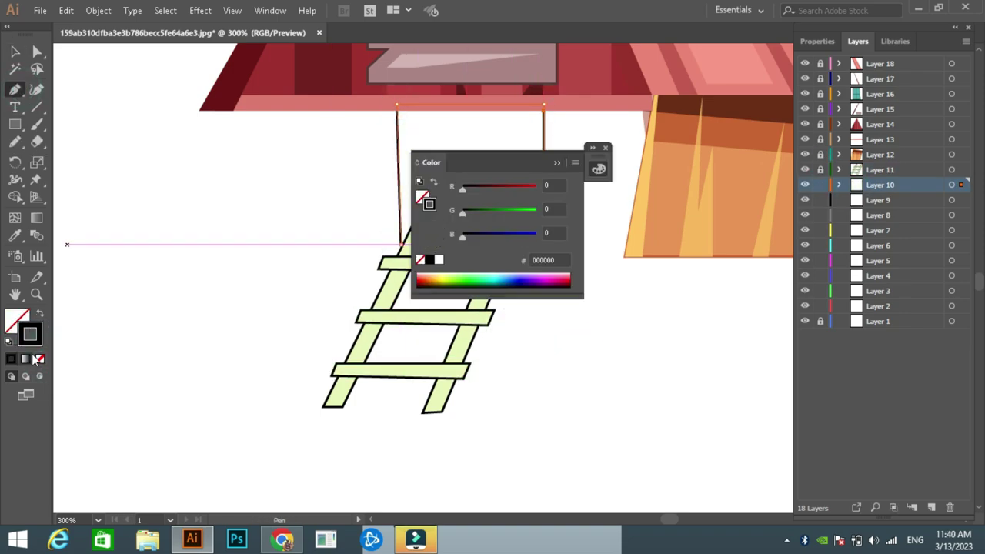
{"action": "left_click", "coordinate": [40, 313]}
{"action": "left_click", "coordinate": [605, 147]}
{"action": "left_click", "coordinate": [15, 51]}
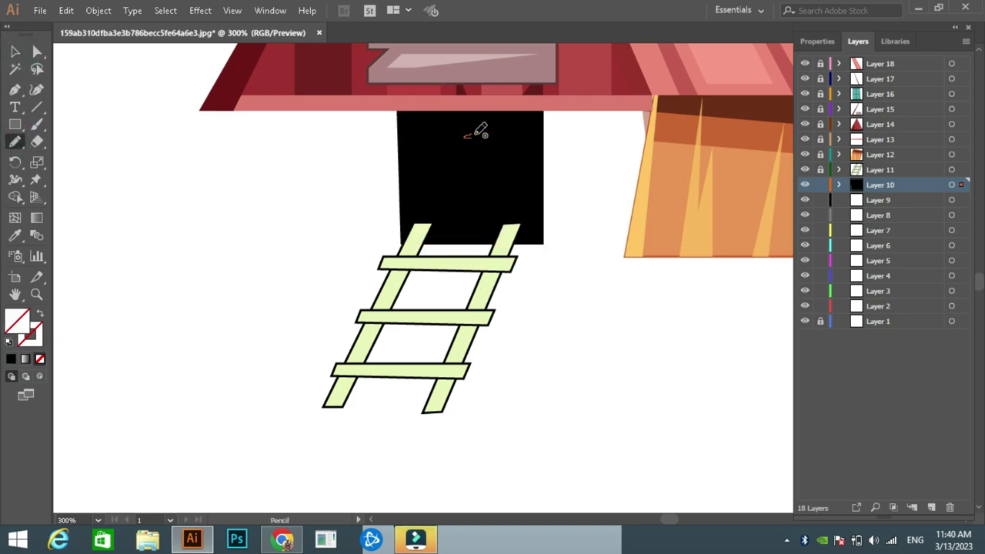
Add pale green crescent and marks inside the doorway, then lock its layer.
{"action": "left_click_drag", "start_coordinate": [475, 136], "coordinate": [479, 182]}
{"action": "double_click", "coordinate": [17, 319]}
{"action": "key", "text": "ctrl+v"}
{"action": "key", "text": "Return"}
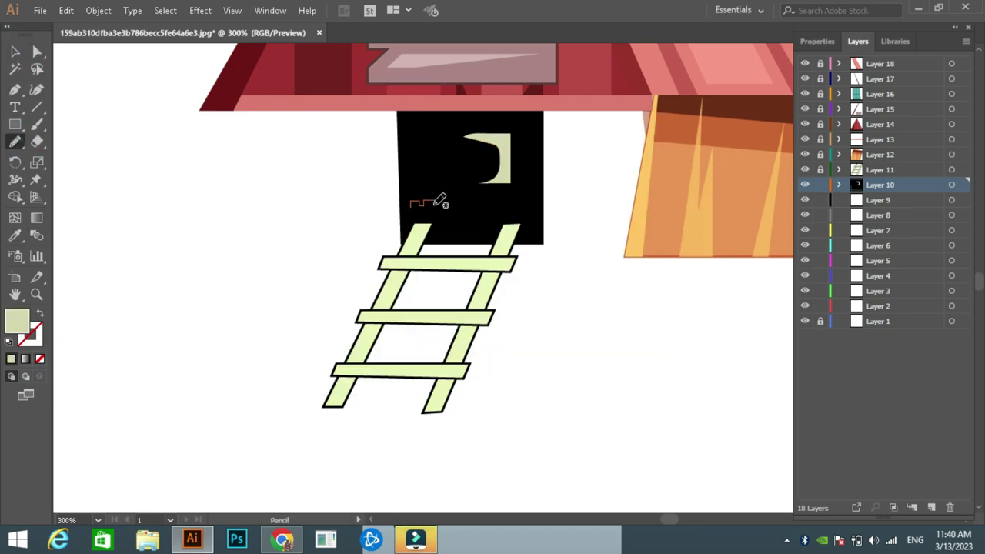
{"action": "left_click", "coordinate": [605, 147]}
{"action": "left_click_drag", "start_coordinate": [476, 202], "coordinate": [531, 205]}
{"action": "left_click", "coordinate": [608, 144]}
{"action": "left_click", "coordinate": [11, 358]}
On Layer 9, draw the open door left of the doorway in light green.
{"action": "left_click", "coordinate": [821, 184]}
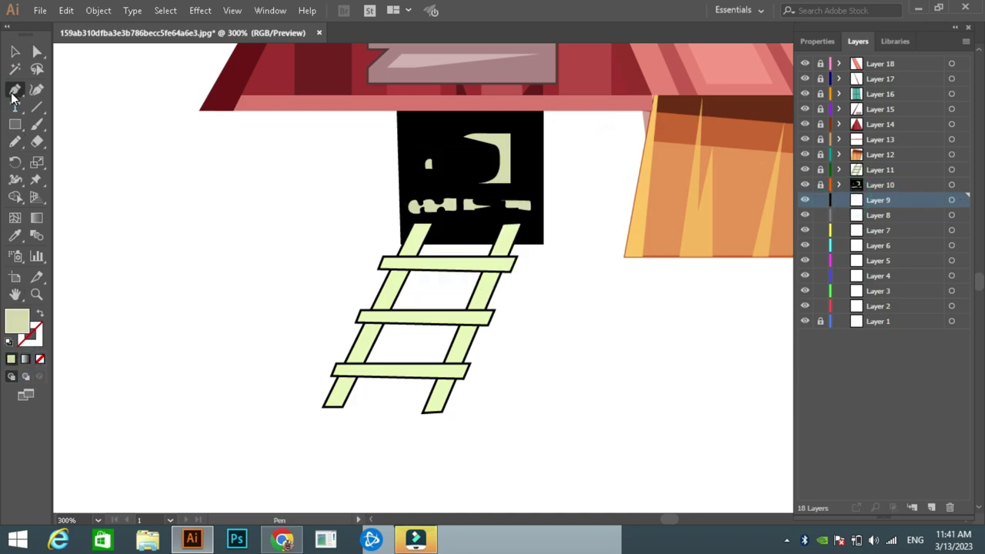
{"action": "left_click", "coordinate": [14, 89]}
{"action": "left_click", "coordinate": [400, 246]}
{"action": "left_click", "coordinate": [331, 259]}
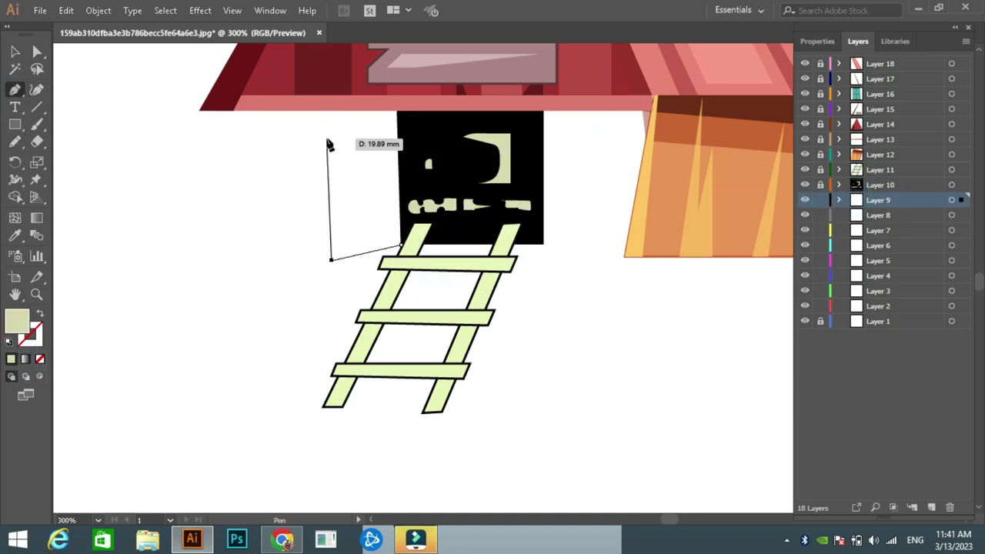
{"action": "left_click", "coordinate": [327, 137]}
{"action": "left_click", "coordinate": [400, 113]}
{"action": "left_click", "coordinate": [400, 246]}
{"action": "double_click", "coordinate": [17, 320]}
{"action": "key", "text": "Return"}
{"action": "double_click", "coordinate": [17, 319]}
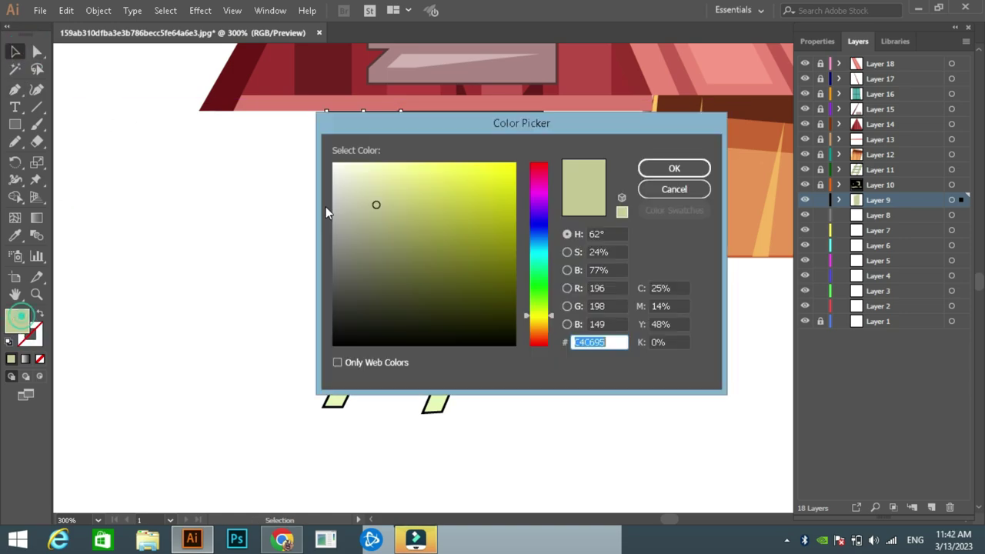
{"action": "key", "text": "Return"}
{"action": "key", "text": "v"}
Add a greyer inset panel to the door and zoom out to 150%.
{"action": "key", "text": "p"}
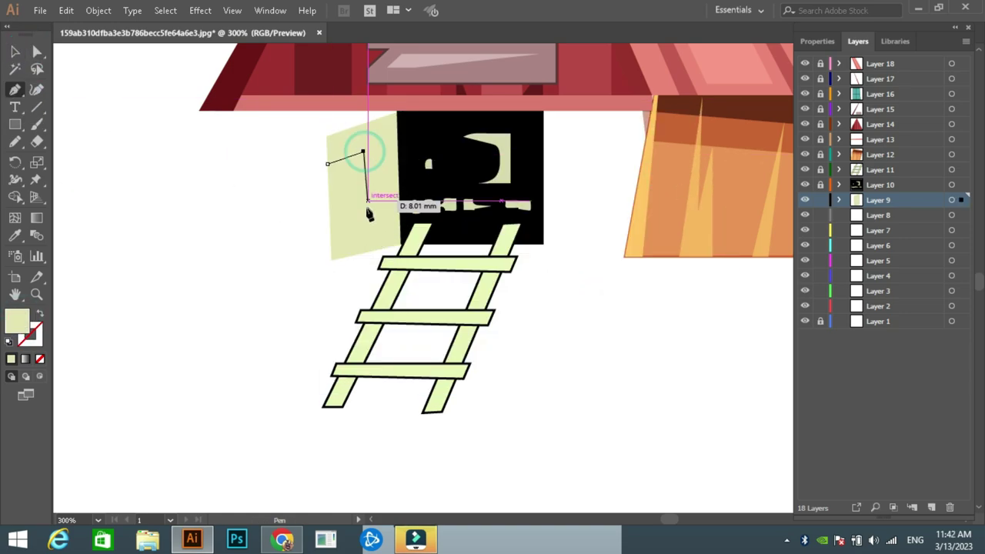
{"action": "double_click", "coordinate": [28, 318]}
{"action": "key", "text": "Return"}
{"action": "key", "text": "v"}
{"action": "left_click", "coordinate": [97, 520]}
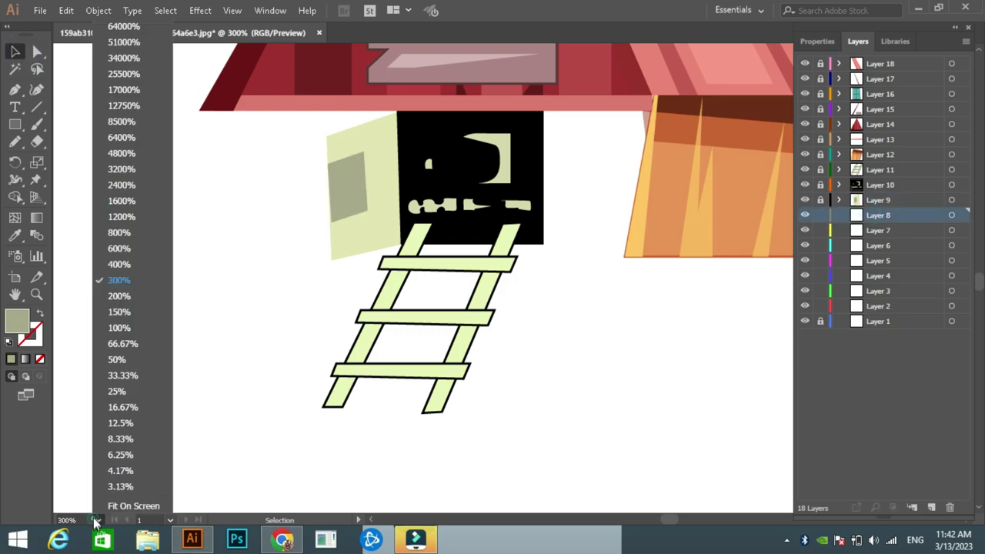
{"action": "left_click", "coordinate": [119, 292]}
On a new layer, draw a pale yellow base strip under the orange wall.
{"action": "key", "text": "p"}
{"action": "left_click", "coordinate": [932, 507]}
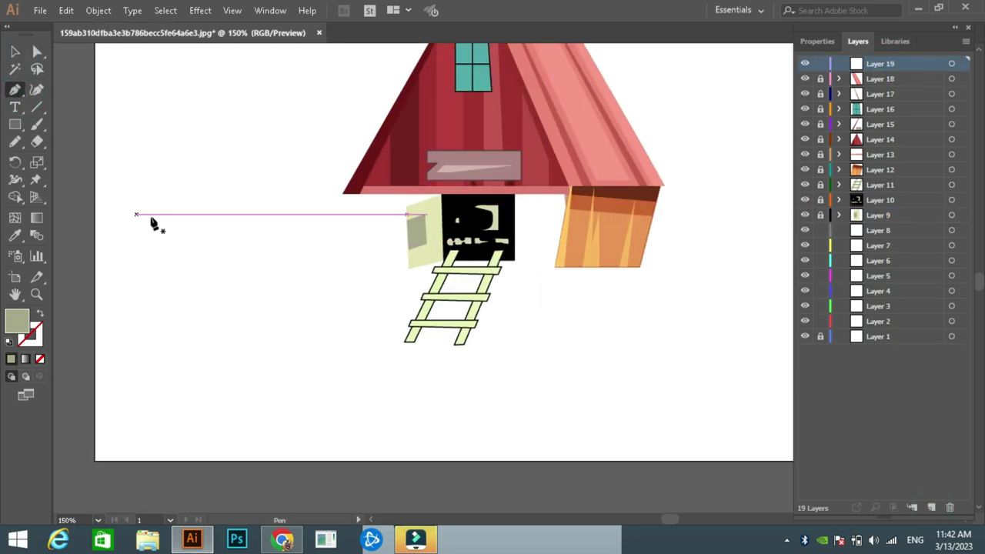
{"action": "left_click", "coordinate": [646, 267]}
{"action": "double_click", "coordinate": [17, 319]}
{"action": "key", "text": "Return"}
{"action": "key", "text": "v"}
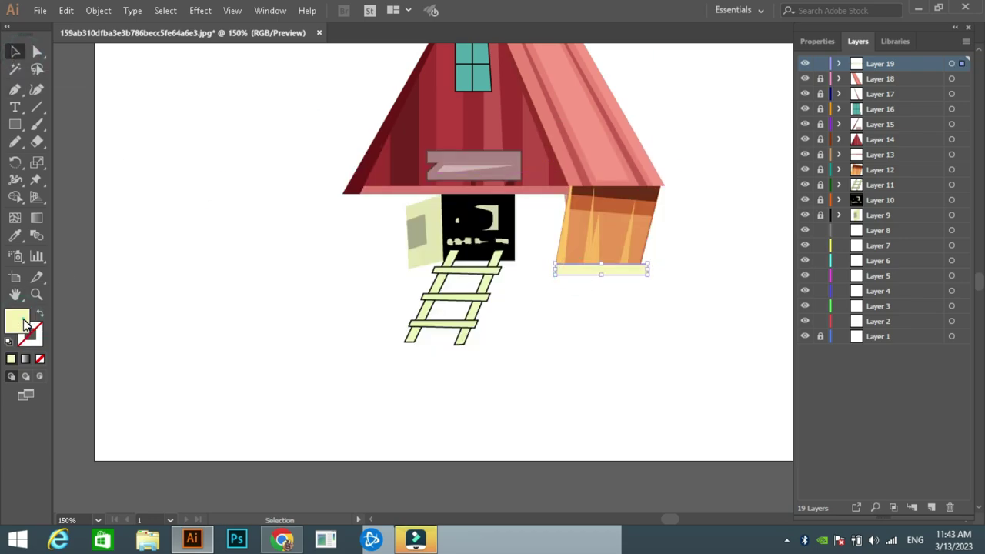
{"action": "left_click", "coordinate": [702, 151]}
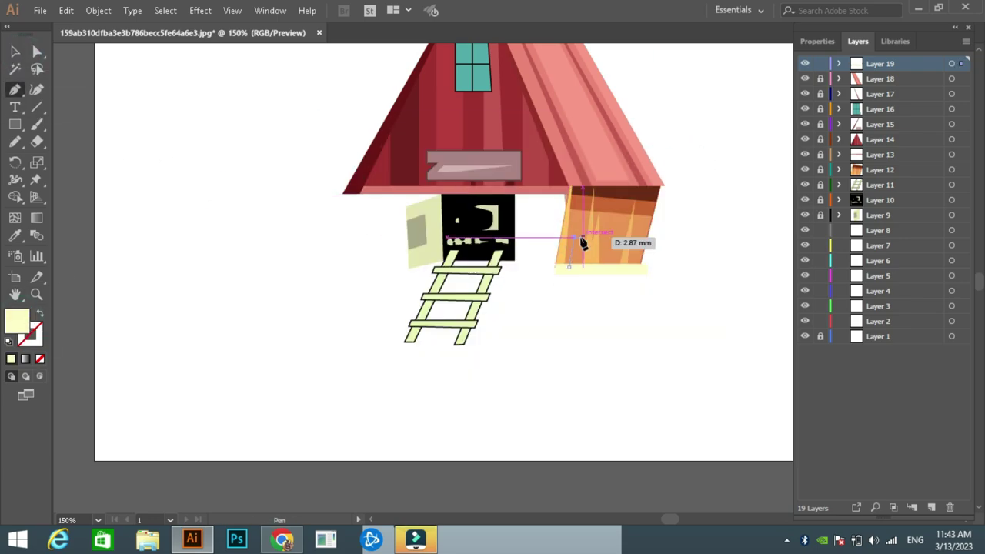
Add a light highlight sliver and a pale fence shape on the orange wall.
{"action": "left_click", "coordinate": [579, 239]}
{"action": "left_click", "coordinate": [569, 266]}
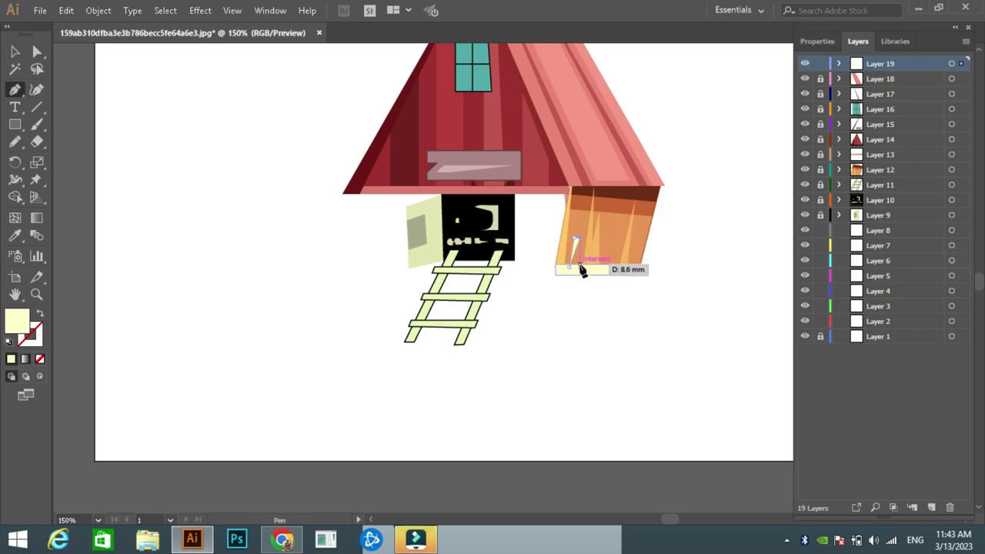
{"action": "left_click", "coordinate": [14, 50]}
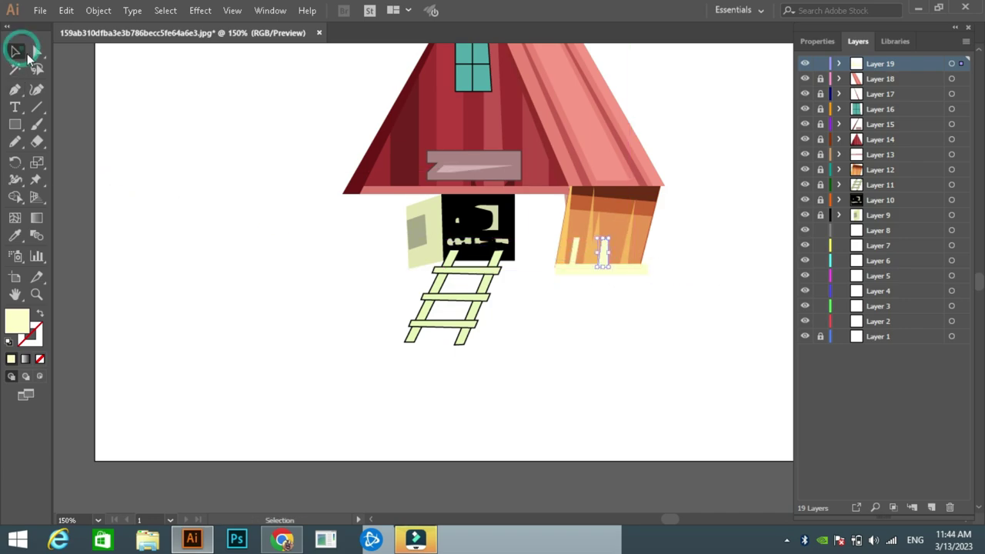
{"action": "left_click", "coordinate": [15, 89]}
{"action": "left_click", "coordinate": [646, 266]}
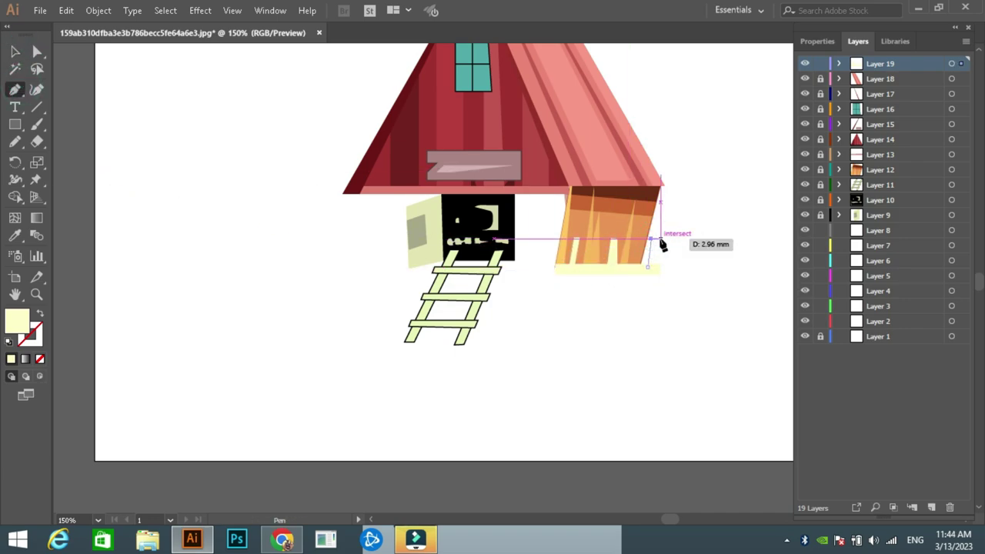
{"action": "left_click", "coordinate": [664, 247]}
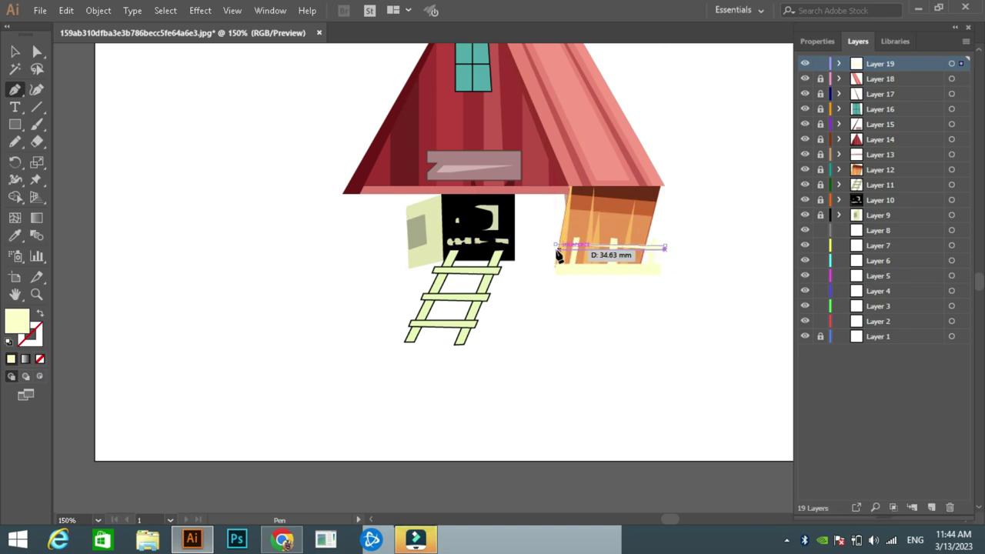
{"action": "left_click", "coordinate": [557, 251]}
On Layer 8, draw a dark olive plank beneath the cabin extending past the doorway.
{"action": "left_click", "coordinate": [877, 230]}
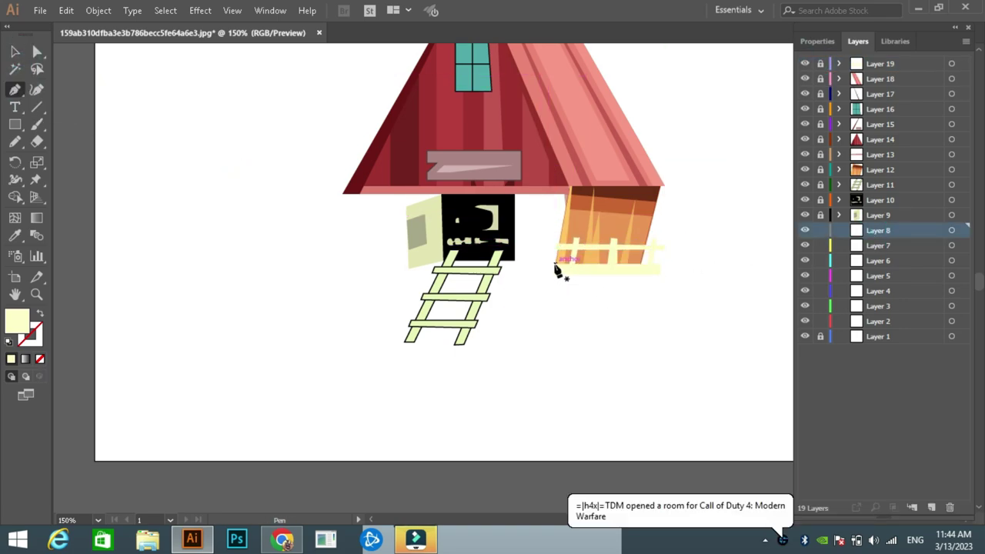
{"action": "left_click", "coordinate": [554, 264]}
{"action": "left_click", "coordinate": [359, 275]}
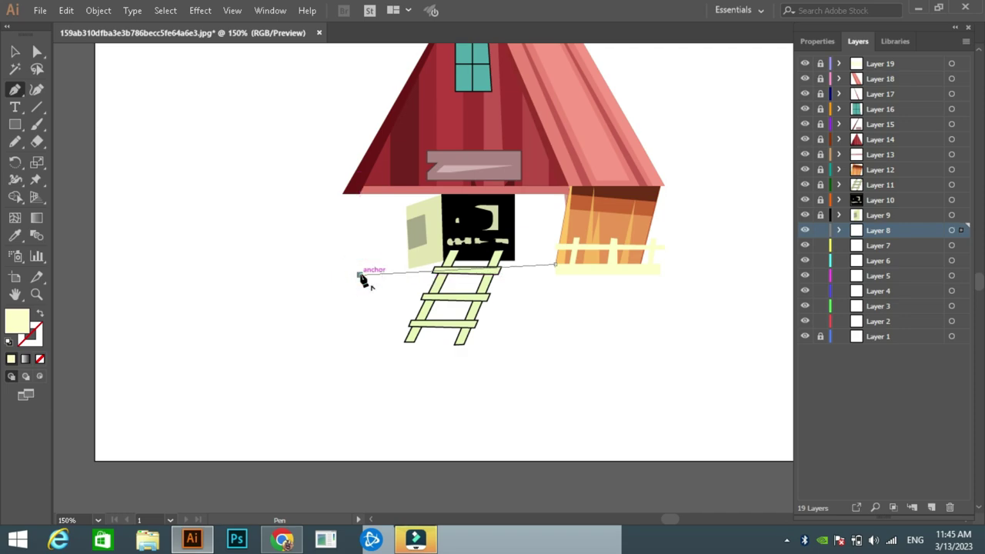
{"action": "left_click", "coordinate": [343, 275]}
{"action": "left_click", "coordinate": [342, 285]}
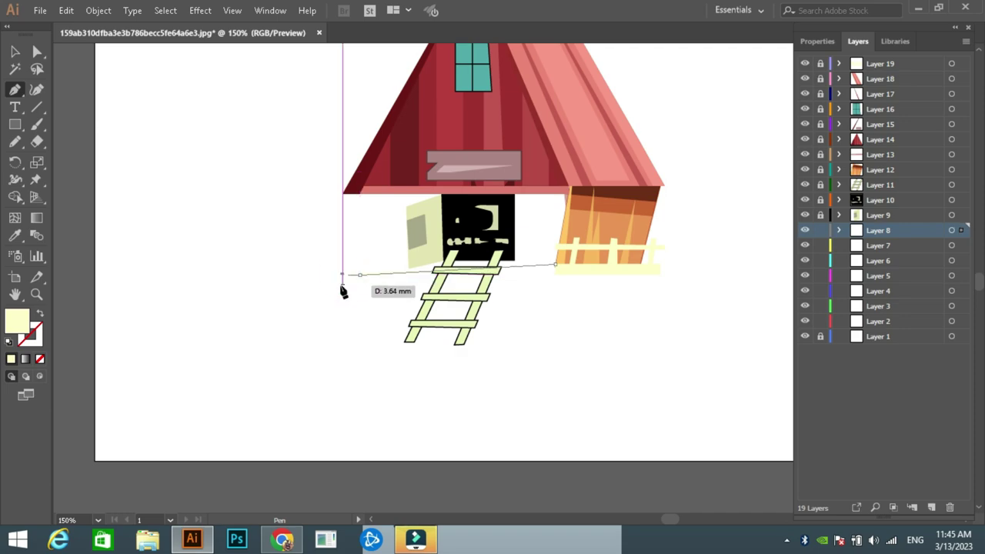
{"action": "left_click", "coordinate": [554, 274]}
{"action": "left_click", "coordinate": [554, 264]}
{"action": "double_click", "coordinate": [25, 330]}
{"action": "left_click", "coordinate": [407, 288]}
{"action": "left_click", "coordinate": [674, 168]}
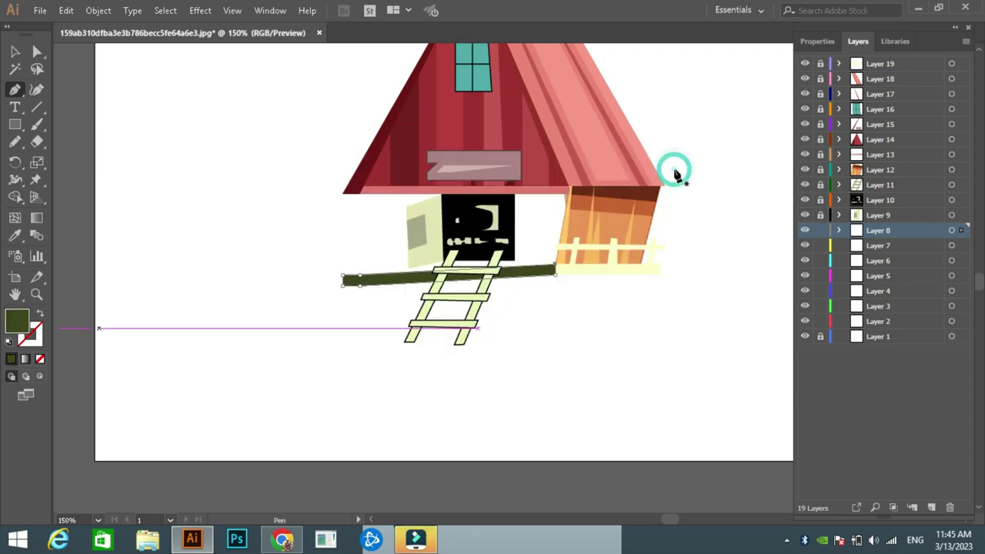
{"action": "key", "text": "v"}
{"action": "left_click", "coordinate": [100, 119]}
Add a lighter green shape at the plank's left end.
{"action": "double_click", "coordinate": [17, 319]}
{"action": "key", "text": "Return"}
{"action": "key", "text": "p"}
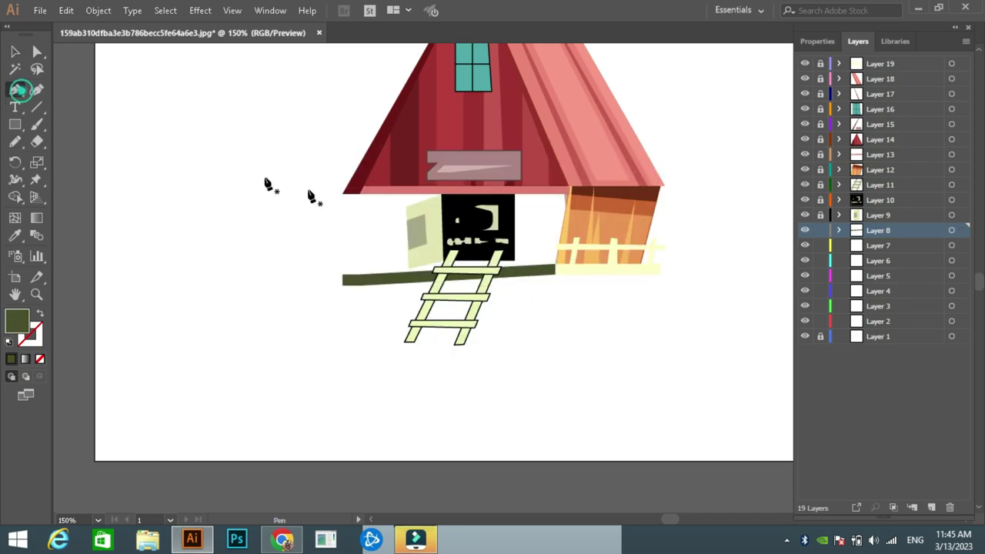
{"action": "left_click", "coordinate": [359, 277]}
{"action": "double_click", "coordinate": [18, 319]}
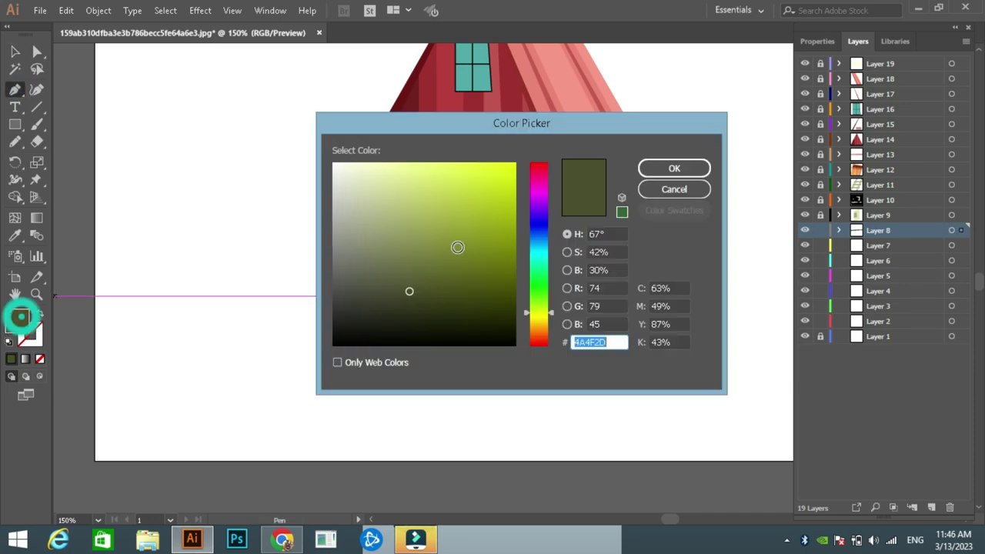
{"action": "key", "text": "Return"}
{"action": "key", "text": "v"}
{"action": "left_click", "coordinate": [145, 141]}
{"action": "left_click", "coordinate": [866, 245]}
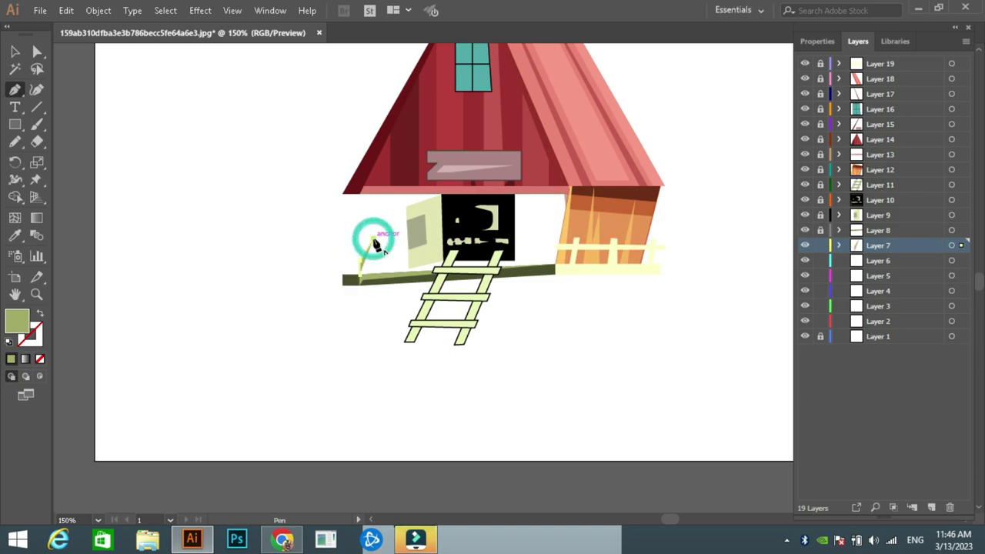
Finish the railing at the beam's left end with dark brown fill and stroke, post inside.
{"action": "left_click", "coordinate": [370, 242]}
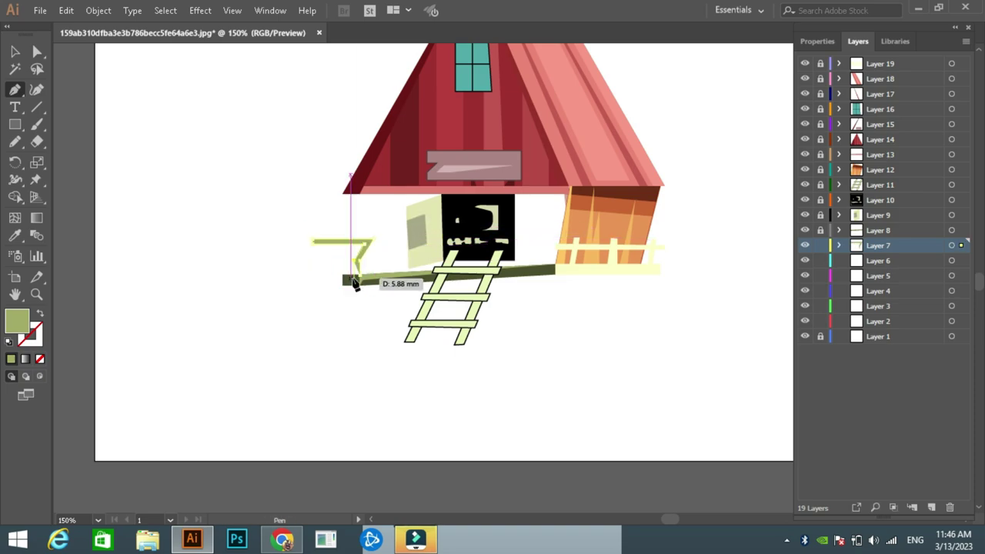
{"action": "double_click", "coordinate": [19, 322]}
{"action": "left_click", "coordinate": [676, 167]}
{"action": "key", "text": "v"}
{"action": "double_click", "coordinate": [20, 321]}
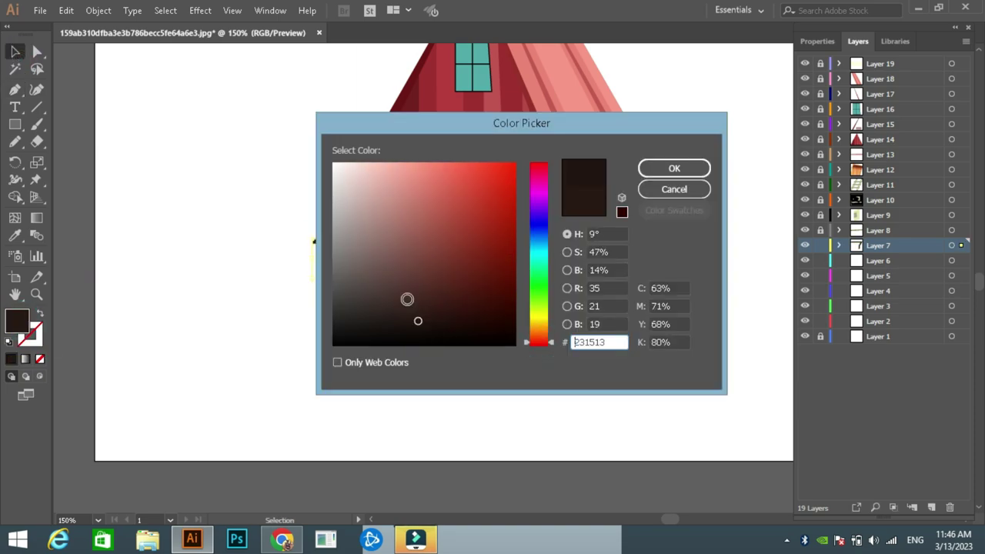
{"action": "left_click", "coordinate": [676, 166]}
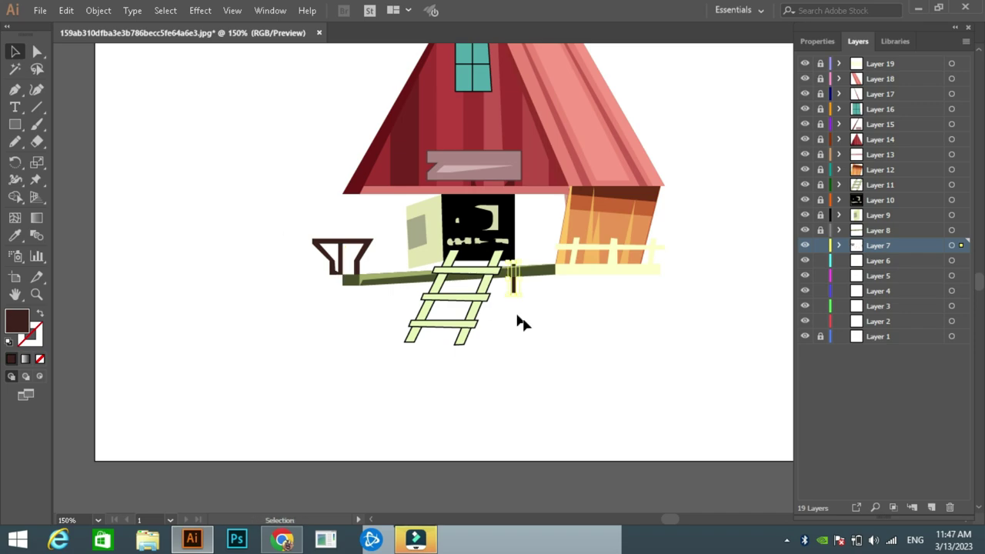
{"action": "left_click_drag", "start_coordinate": [513, 281], "coordinate": [351, 262]}
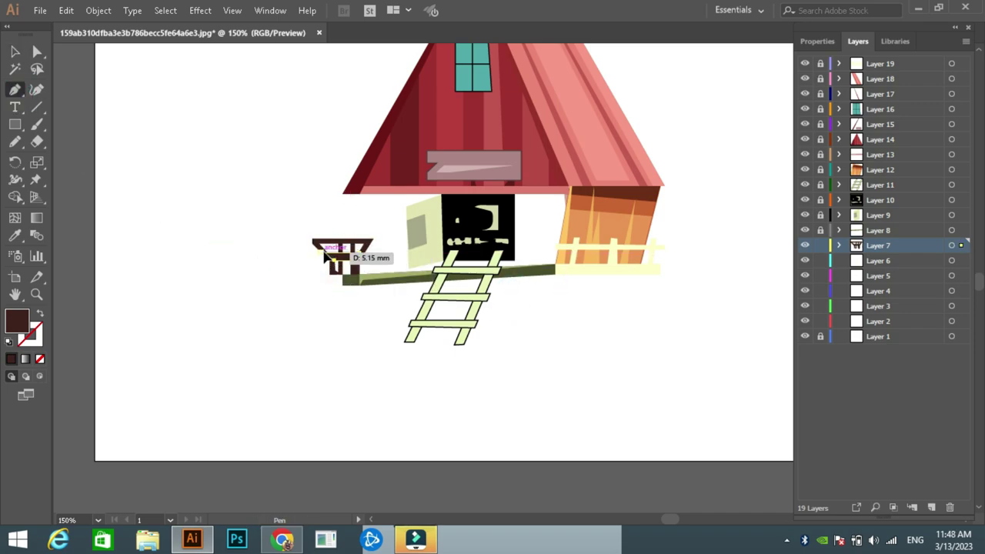
{"action": "left_click", "coordinate": [820, 246]}
{"action": "left_click", "coordinate": [877, 261]}
Pen-draw the cabin wall under the roof and fill it with the roof's red.
{"action": "key", "text": "p"}
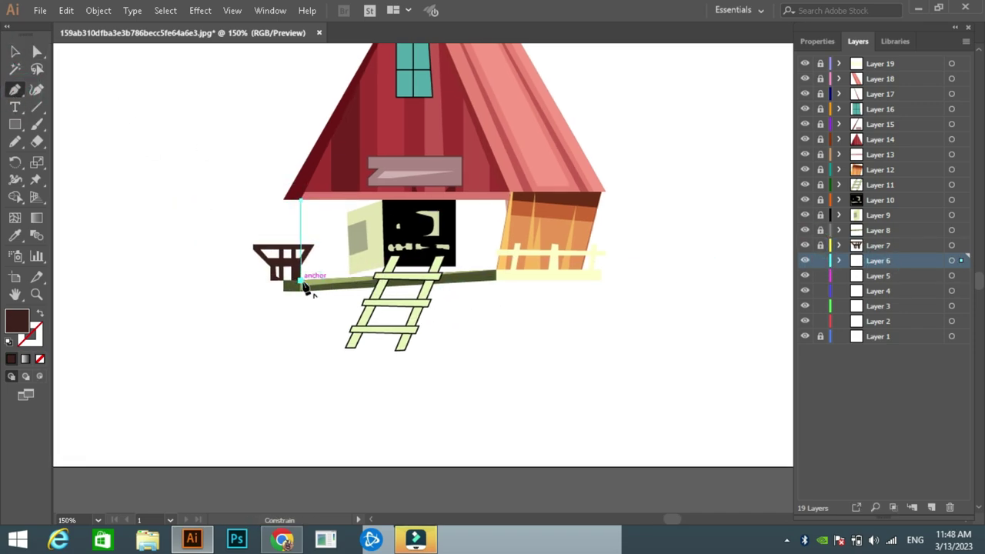
{"action": "left_click", "coordinate": [466, 280]}
{"action": "left_click", "coordinate": [490, 207]}
{"action": "left_click", "coordinate": [490, 191]}
{"action": "left_click", "coordinate": [287, 197]}
{"action": "left_click", "coordinate": [270, 204]}
{"action": "left_click", "coordinate": [270, 285]}
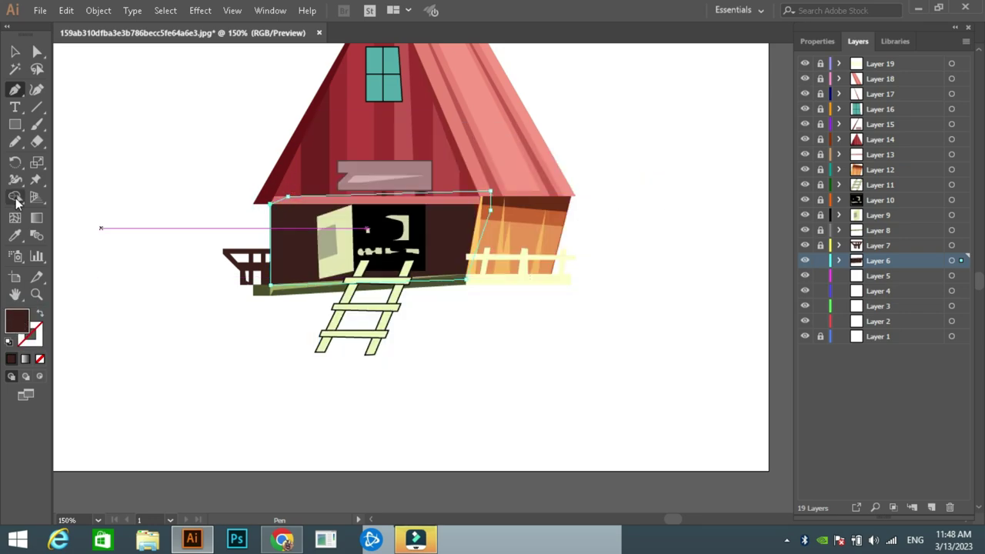
{"action": "left_click", "coordinate": [301, 170]}
{"action": "key", "text": "v"}
{"action": "key", "text": "ctrl+shift+a"}
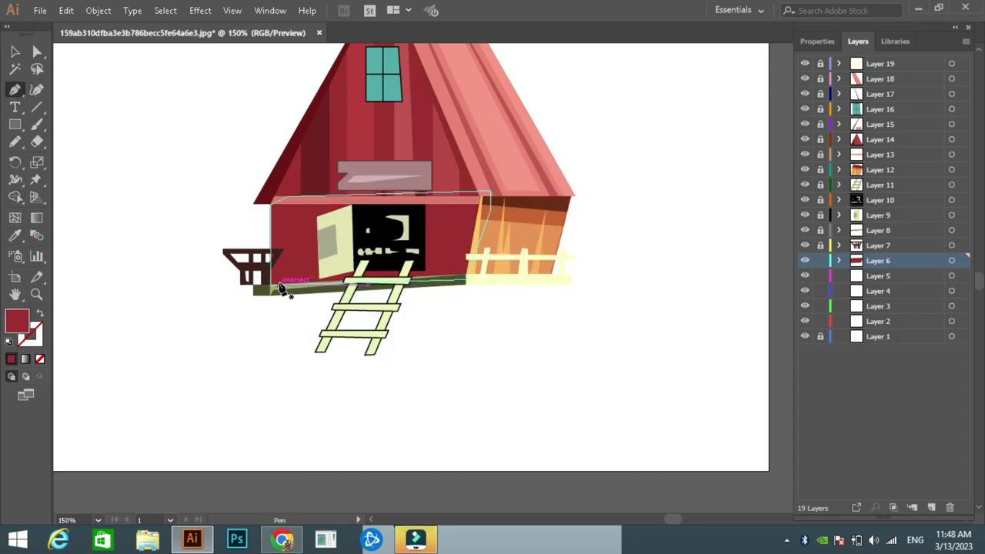
Draw stripes beside the door and right of the doorway in the darker wall red.
{"action": "left_click", "coordinate": [279, 284]}
{"action": "left_click", "coordinate": [298, 287]}
{"action": "left_click_drag", "start_coordinate": [306, 207], "coordinate": [316, 206]}
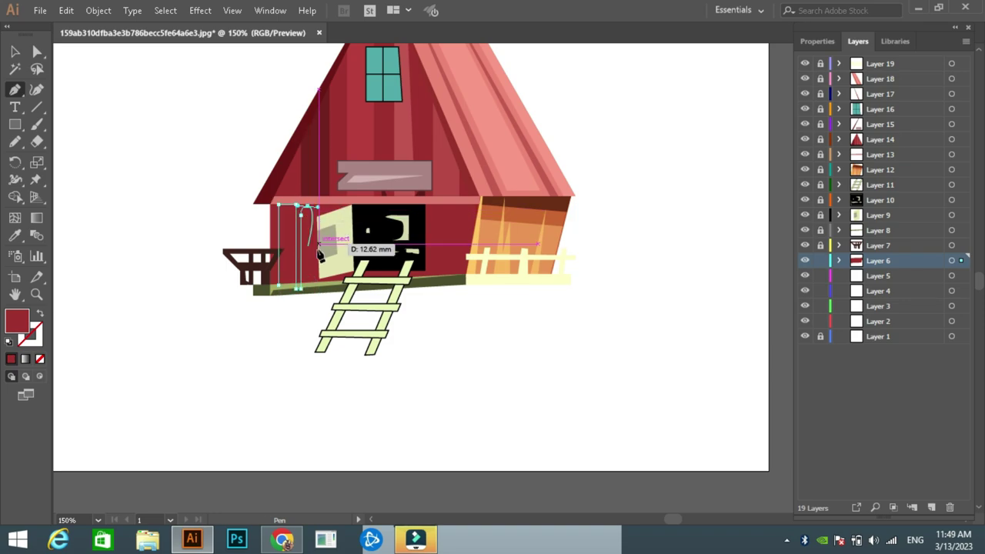
{"action": "left_click", "coordinate": [316, 284]}
{"action": "left_click", "coordinate": [358, 279]}
{"action": "left_click", "coordinate": [385, 268]}
{"action": "left_click", "coordinate": [384, 284]}
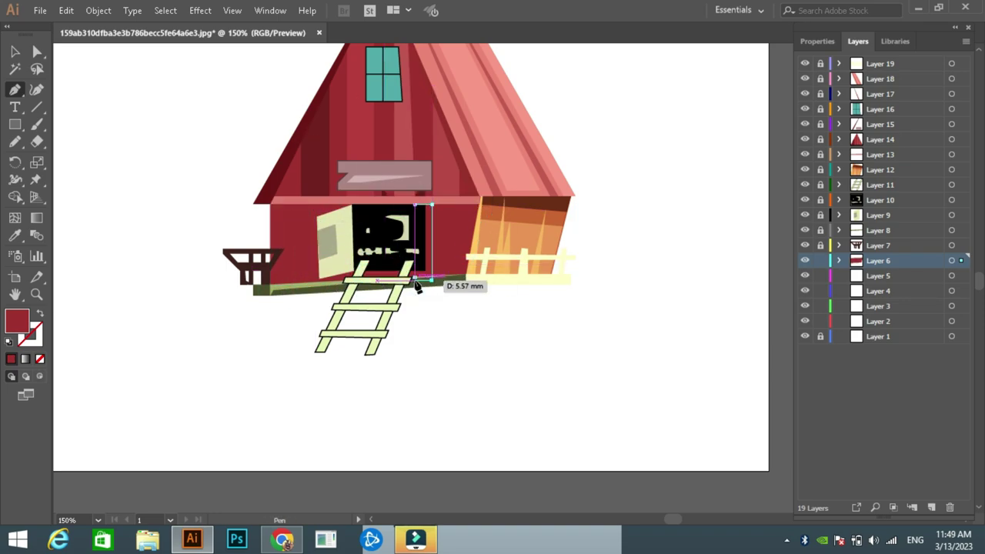
{"action": "left_click", "coordinate": [440, 205]}
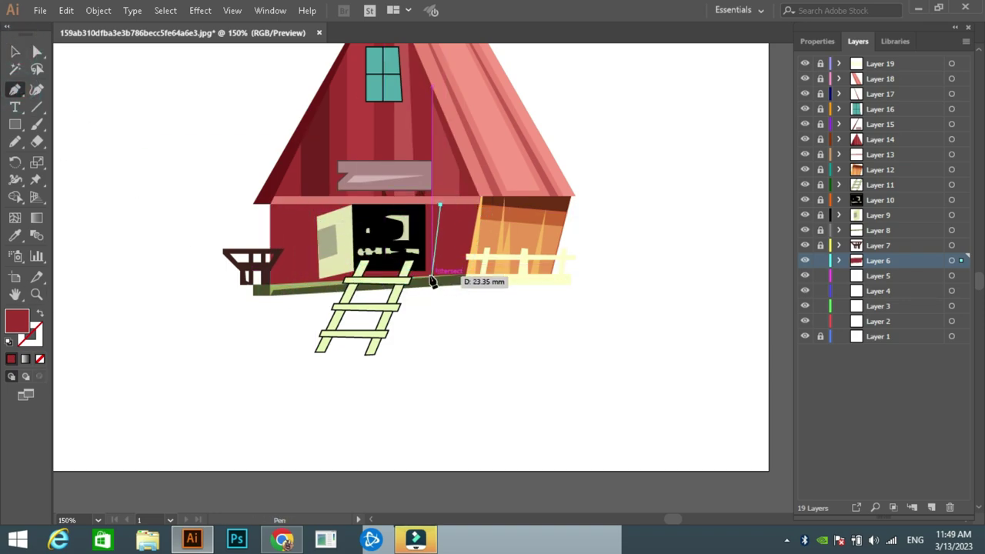
{"action": "key", "text": "i"}
{"action": "left_click", "coordinate": [286, 238]}
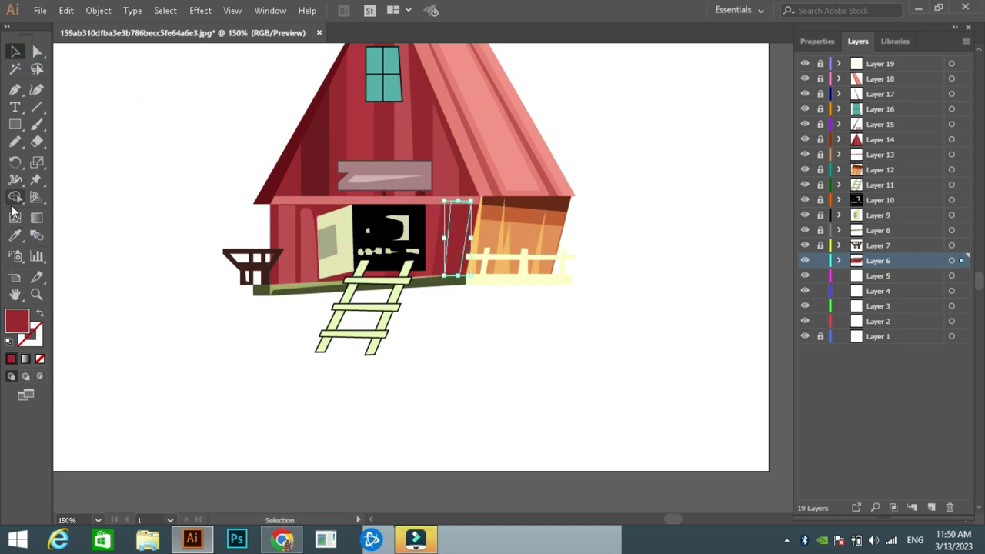
{"action": "key", "text": "v"}
Add a thin rectangular stripe along the left edge of the wall.
{"action": "left_click", "coordinate": [214, 171]}
{"action": "key", "text": "p"}
{"action": "left_click", "coordinate": [295, 206]}
{"action": "left_click", "coordinate": [297, 290]}
{"action": "left_click", "coordinate": [277, 290]}
{"action": "left_click", "coordinate": [277, 206]}
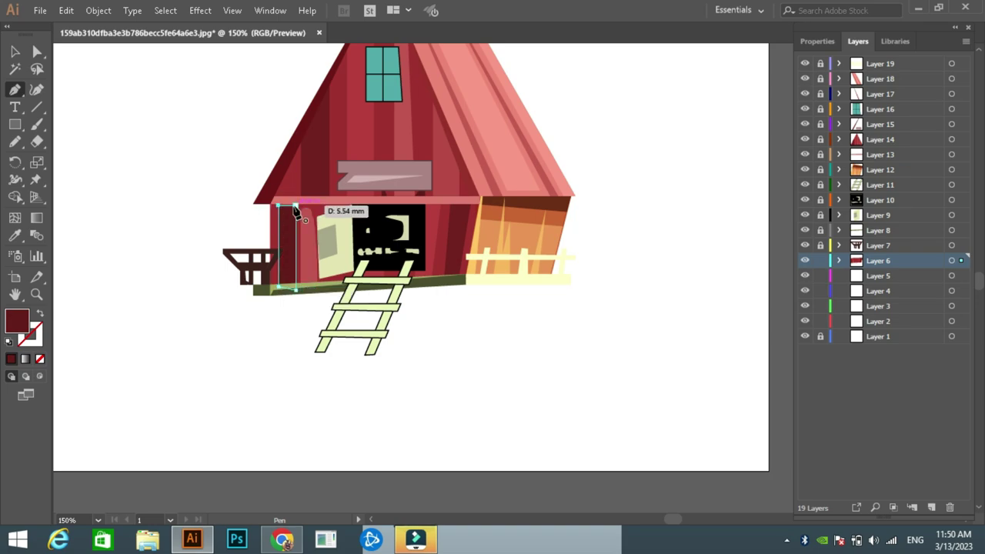
{"action": "left_click", "coordinate": [295, 206]}
{"action": "key", "text": "v"}
{"action": "left_click", "coordinate": [429, 227]}
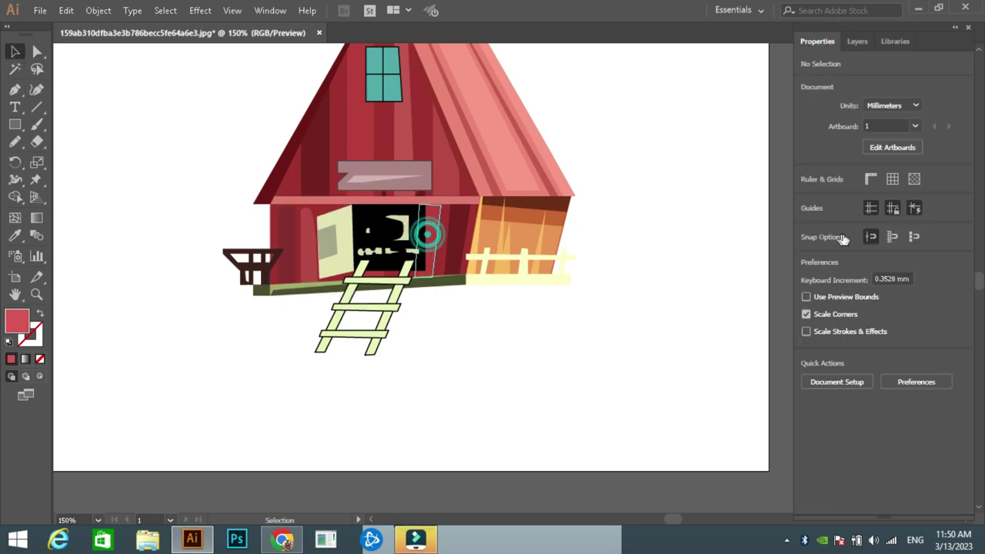
Give the stripe a dark red fill in the Color Picker and lock Layer 6.
{"action": "left_click", "coordinate": [859, 41]}
{"action": "key", "text": "p"}
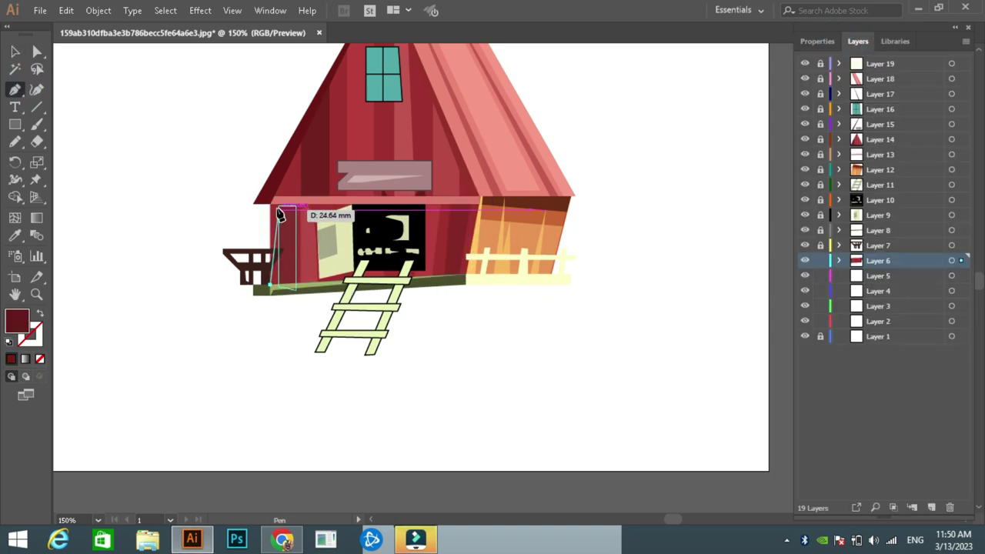
{"action": "double_click", "coordinate": [17, 320]}
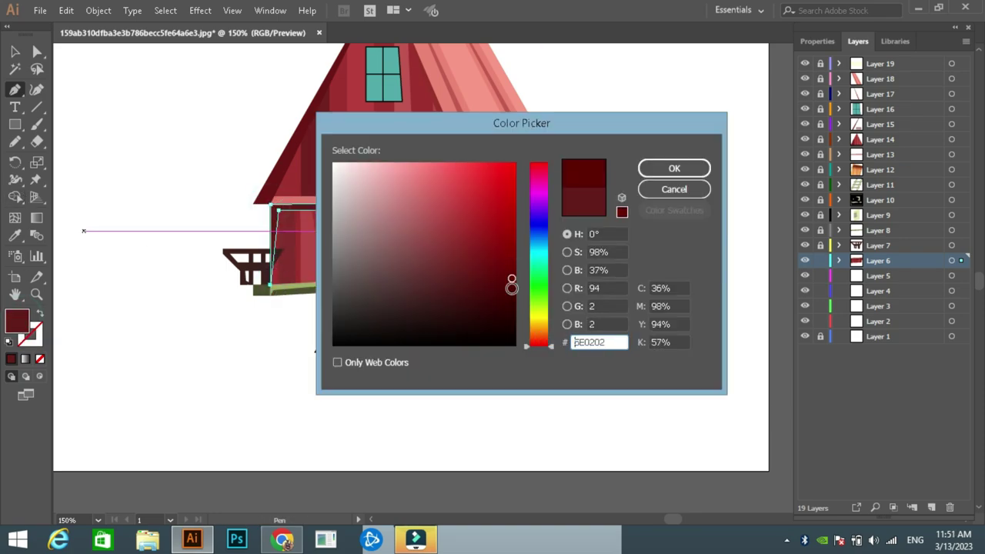
{"action": "key", "text": "Return"}
{"action": "left_click", "coordinate": [817, 41]}
{"action": "left_click", "coordinate": [858, 41]}
{"action": "left_click", "coordinate": [822, 262]}
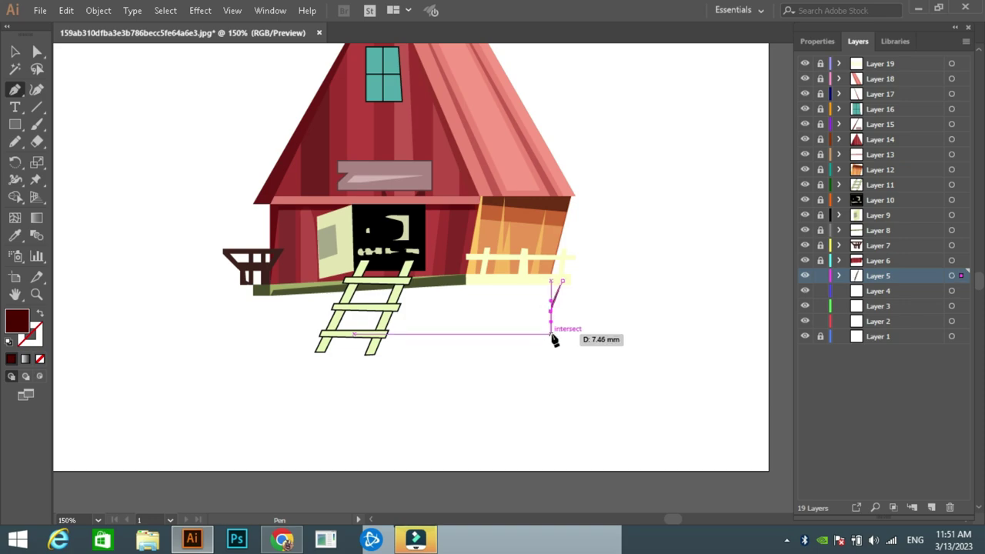
Draw a curved porch leg under the right fence in the fence's beige.
{"action": "left_click_drag", "start_coordinate": [552, 339], "coordinate": [545, 315]}
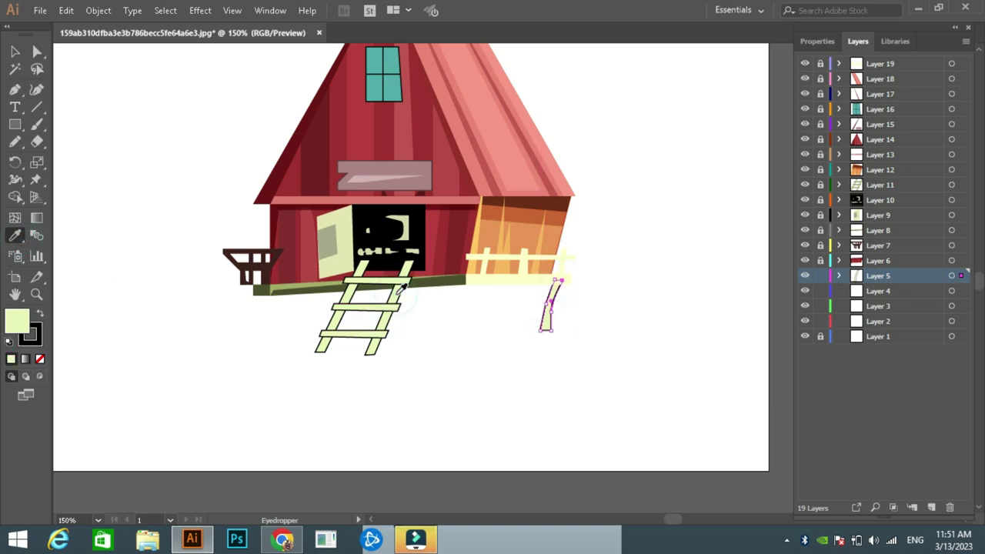
{"action": "left_click", "coordinate": [400, 288]}
{"action": "left_click", "coordinate": [14, 51]}
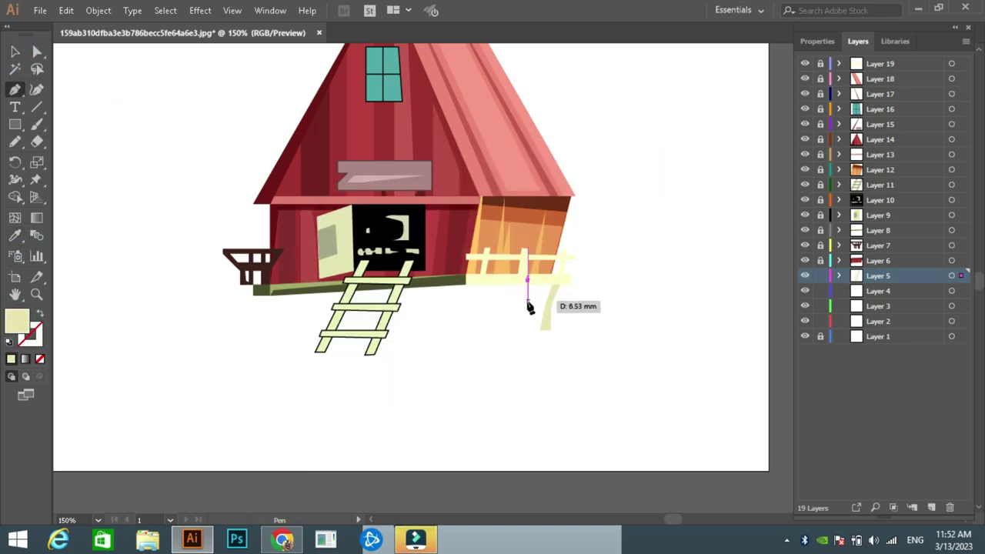
{"action": "left_click", "coordinate": [471, 333]}
{"action": "left_click", "coordinate": [473, 280]}
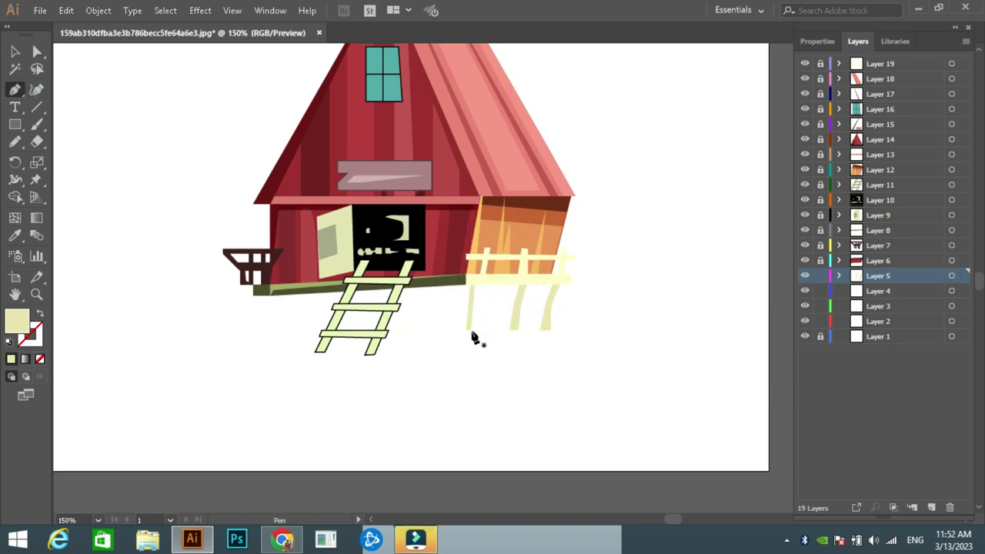
Add a dark olive support beam and brace beneath the porch, matching the floor beam.
{"action": "key", "text": "i"}
{"action": "left_click", "coordinate": [261, 289]}
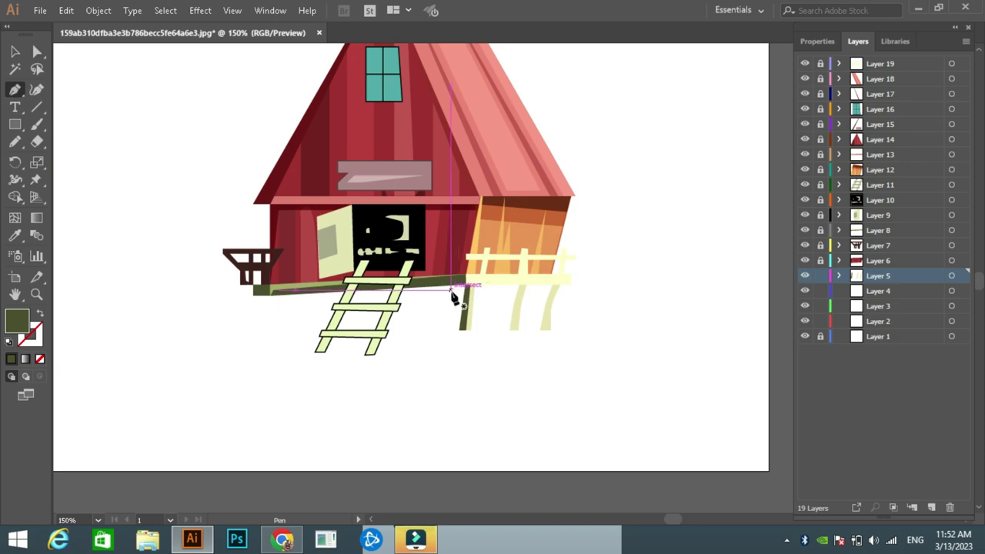
{"action": "left_click_drag", "start_coordinate": [452, 294], "coordinate": [470, 309]}
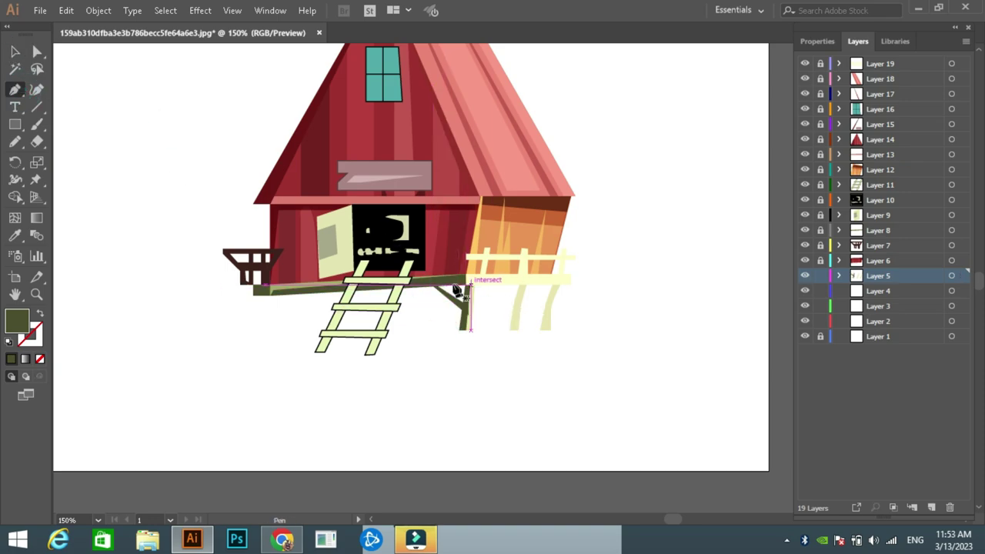
{"action": "left_click", "coordinate": [565, 307]}
{"action": "left_click", "coordinate": [564, 314]}
{"action": "left_click", "coordinate": [470, 314]}
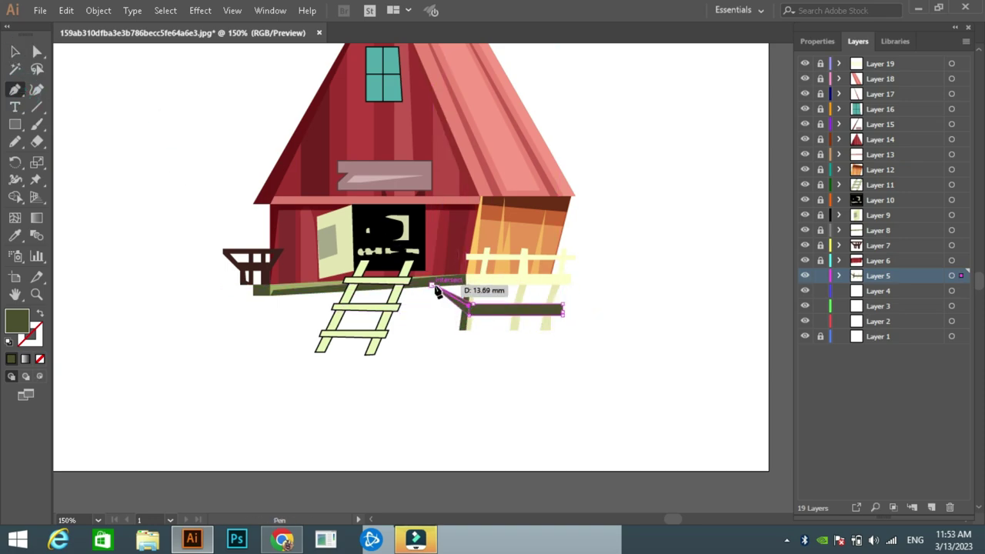
{"action": "left_click", "coordinate": [433, 288]}
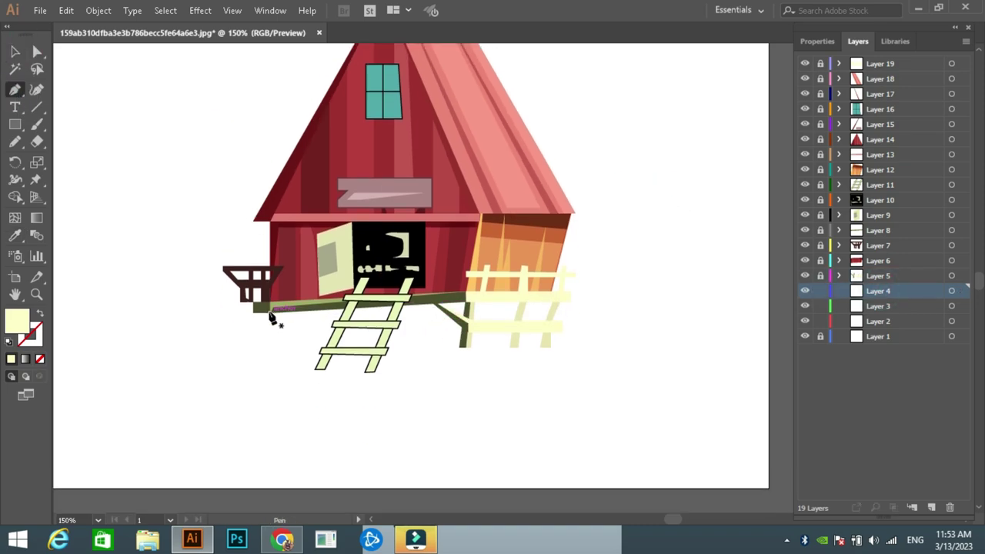
Draw a green curved leg beneath the left end of the cabin floor.
{"action": "left_click", "coordinate": [269, 311]}
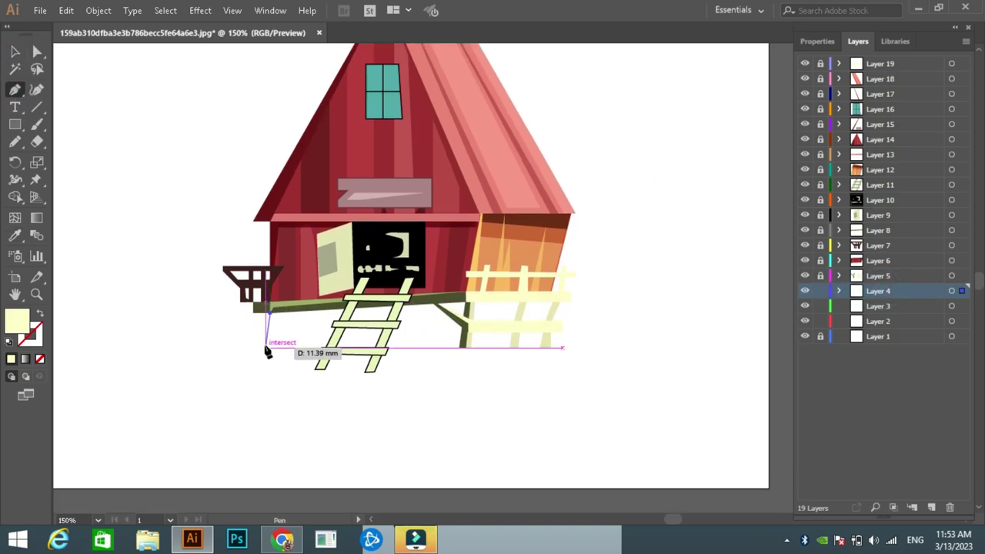
{"action": "double_click", "coordinate": [22, 330]}
{"action": "left_click", "coordinate": [407, 200]}
{"action": "key", "text": "Return"}
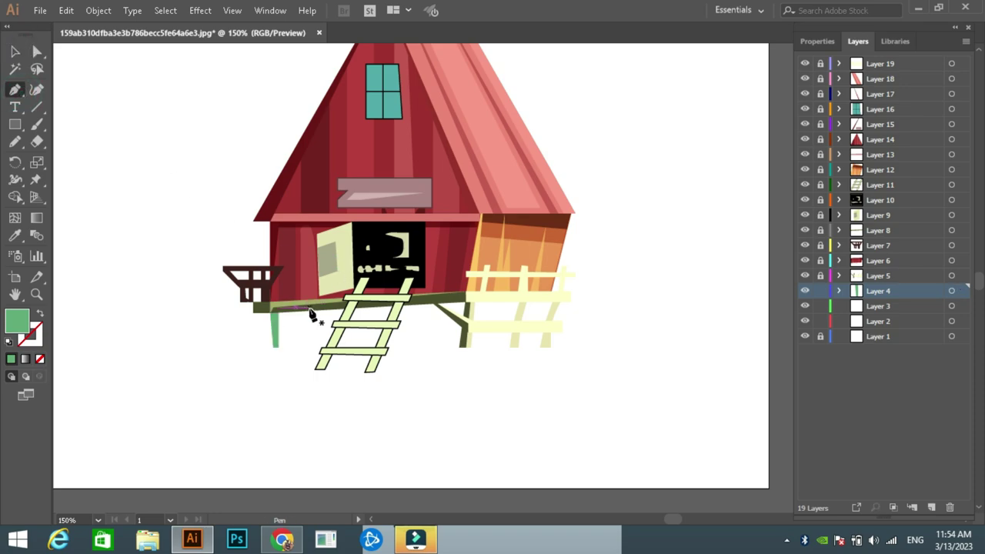
{"action": "left_click", "coordinate": [314, 321]}
{"action": "left_click_drag", "start_coordinate": [315, 347], "coordinate": [317, 348]}
{"action": "left_click_drag", "start_coordinate": [329, 287], "coordinate": [329, 311]}
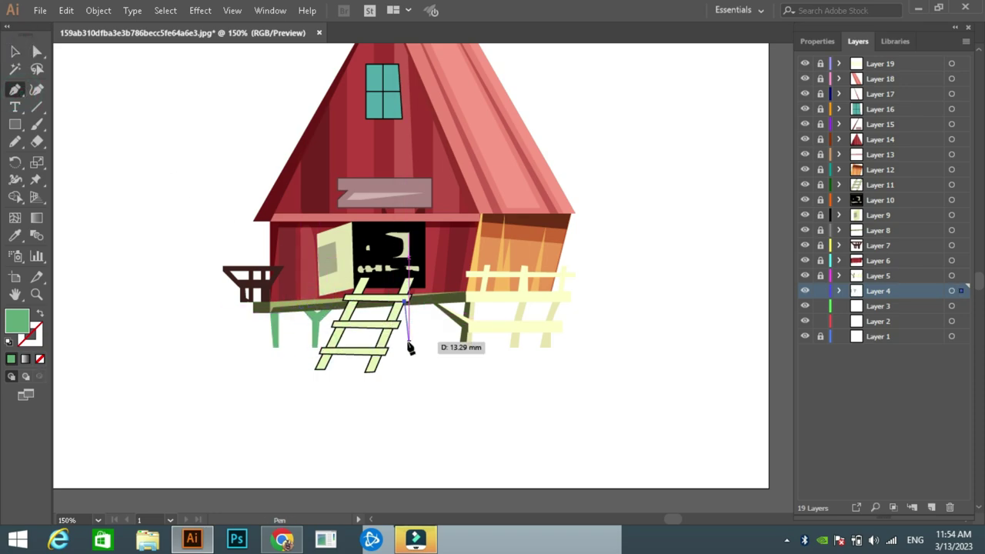
{"action": "left_click_drag", "start_coordinate": [411, 351], "coordinate": [453, 349]}
{"action": "key", "text": "v"}
{"action": "left_click", "coordinate": [168, 170]}
Add a green cross bar between the legs and outline the leg bar.
{"action": "left_click", "coordinate": [13, 94]}
{"action": "left_click", "coordinate": [278, 326]}
{"action": "left_click", "coordinate": [312, 320]}
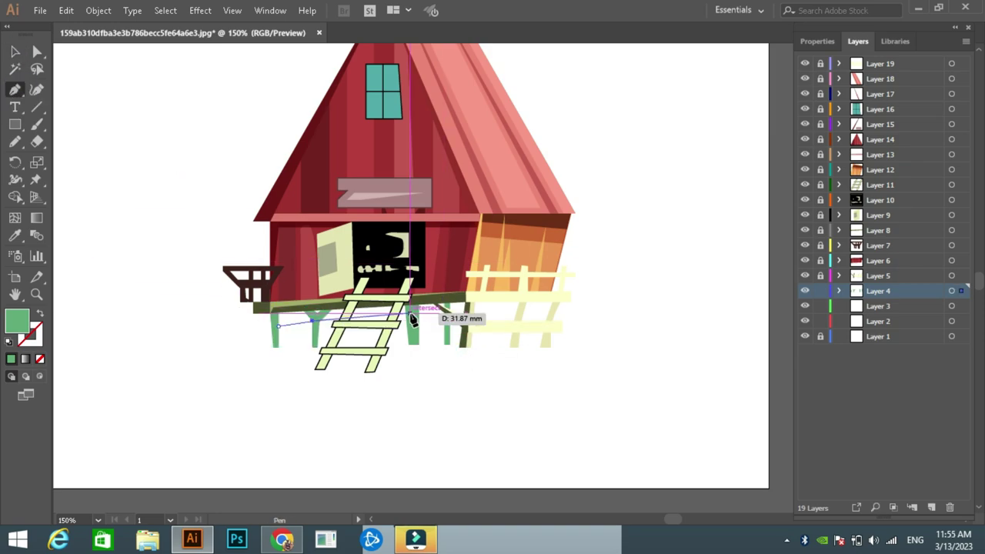
{"action": "left_click", "coordinate": [418, 313]}
{"action": "left_click", "coordinate": [278, 326]}
{"action": "key", "text": "v"}
{"action": "left_click", "coordinate": [134, 121]}
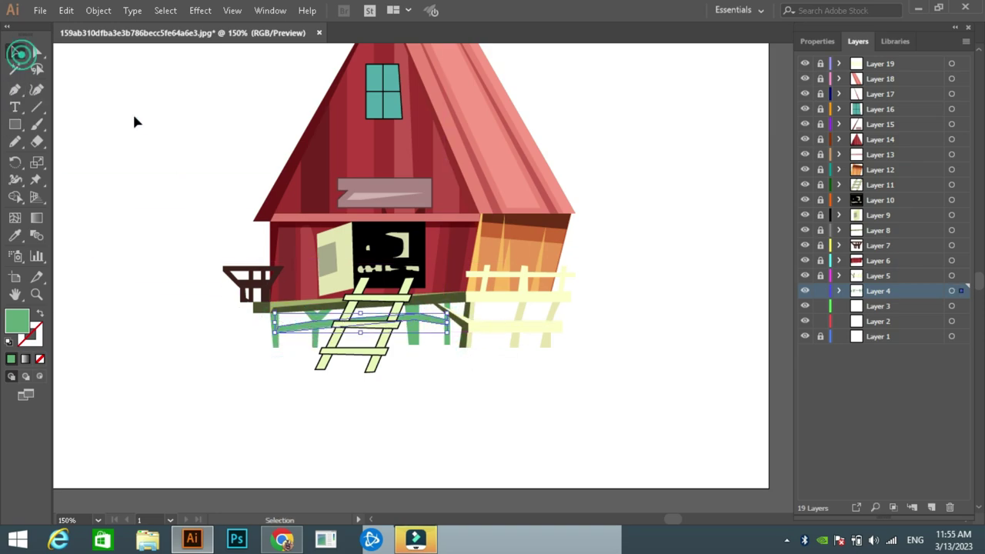
{"action": "left_click", "coordinate": [13, 94]}
{"action": "left_click", "coordinate": [295, 347]}
{"action": "left_click", "coordinate": [296, 308]}
Fill the leg bar green, lock Layer 4, and add new empty layers above Layer 3.
{"action": "double_click", "coordinate": [17, 319]}
{"action": "left_click", "coordinate": [675, 167]}
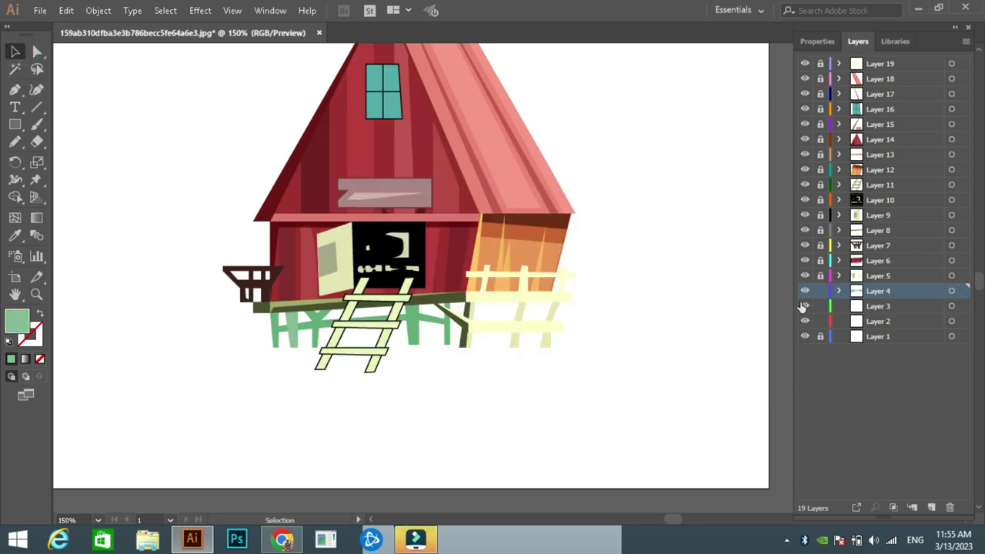
{"action": "left_click", "coordinate": [820, 291]}
{"action": "left_click", "coordinate": [878, 305]}
{"action": "left_click", "coordinate": [98, 520]}
{"action": "left_click", "coordinate": [108, 501]}
{"action": "left_click", "coordinate": [931, 508]}
{"action": "left_click", "coordinate": [932, 508]}
{"action": "left_click", "coordinate": [931, 508]}
{"action": "left_click", "coordinate": [931, 508]}
{"action": "left_click", "coordinate": [931, 507]}
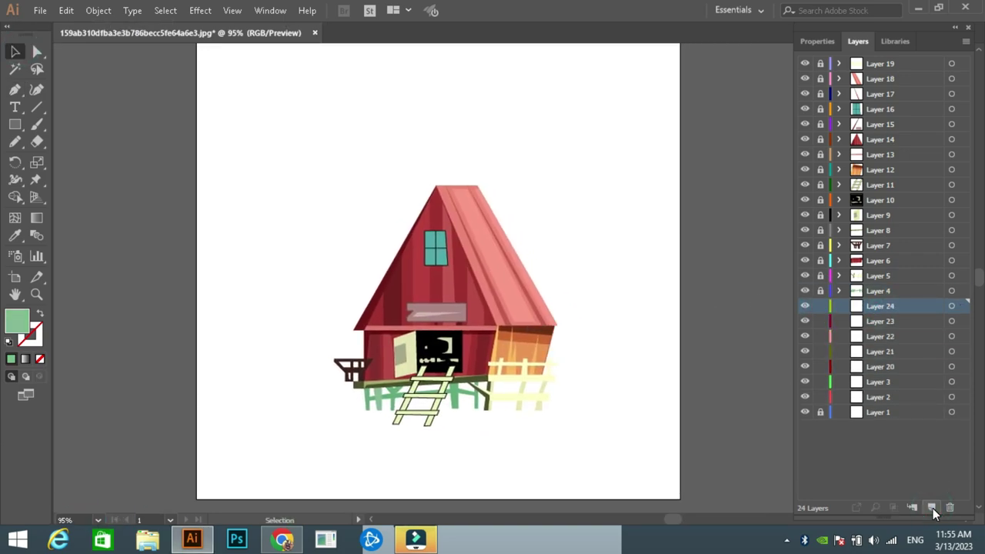
Outline an uneven grass band from the left artboard edge to past the cabin.
{"action": "left_click", "coordinate": [681, 380]}
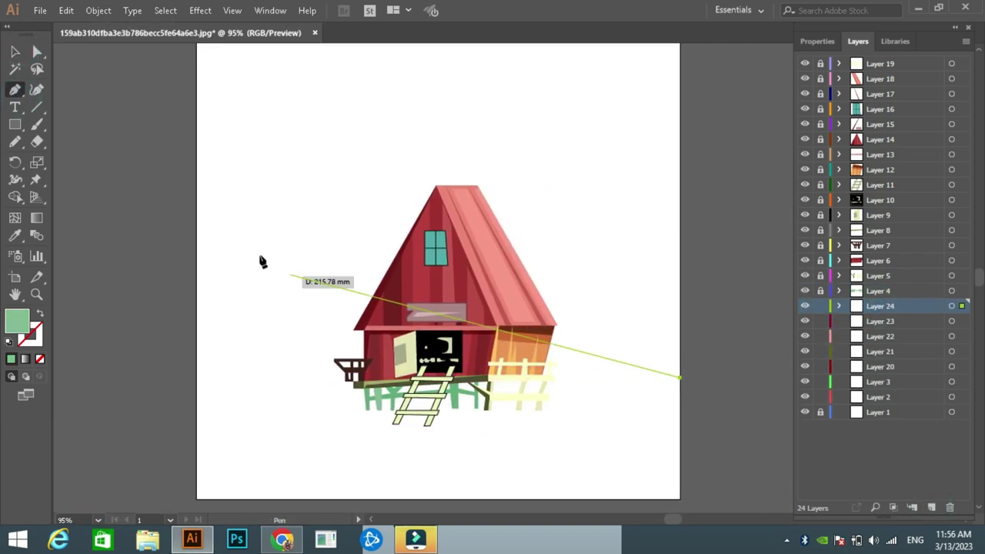
{"action": "left_click", "coordinate": [644, 377]}
{"action": "key", "text": "n"}
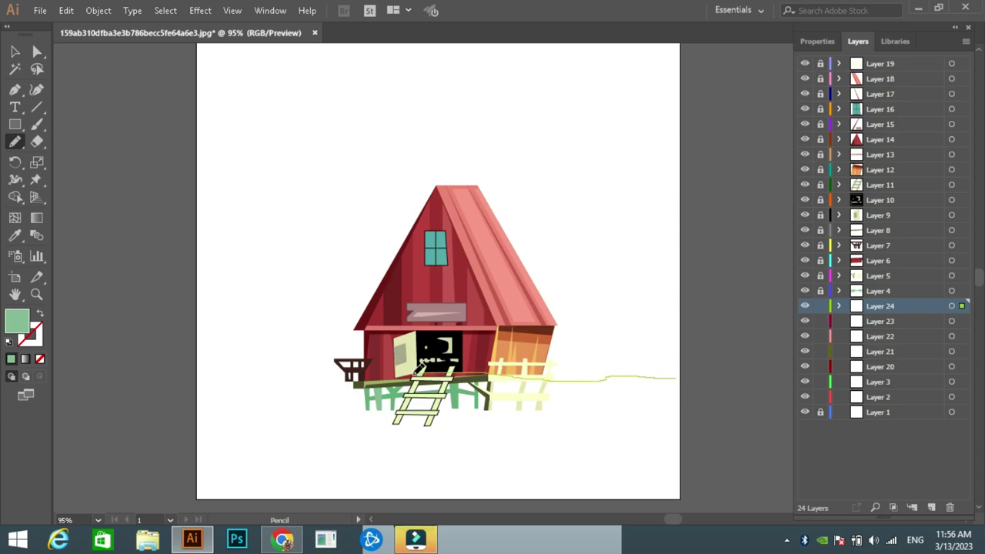
{"action": "scroll", "coordinate": [305, 381], "scroll_direction": "left", "scroll_amount": 1}
{"action": "left_click", "coordinate": [14, 88]}
{"action": "left_click_drag", "start_coordinate": [235, 386], "coordinate": [417, 385]}
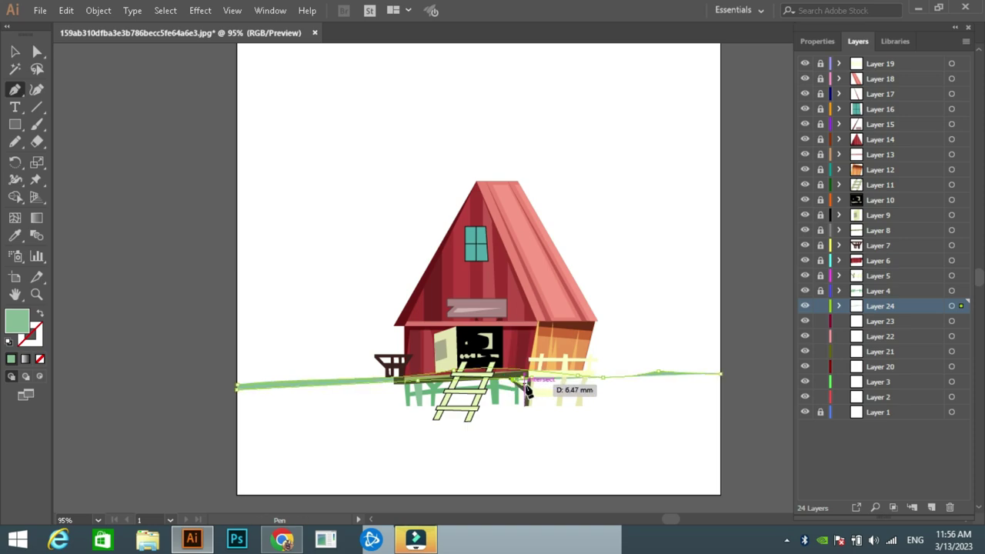
{"action": "mouse_move", "coordinate": [526, 391]}
{"action": "left_mouse_down"}
{"action": "mouse_move", "coordinate": [660, 410]}
{"action": "mouse_move", "coordinate": [703, 397]}
{"action": "mouse_move", "coordinate": [726, 378]}
{"action": "left_mouse_up"}
{"action": "left_click", "coordinate": [695, 400]}
Fill the grass shape a light yellow-green.
{"action": "double_click", "coordinate": [17, 319]}
{"action": "left_click", "coordinate": [689, 168]}
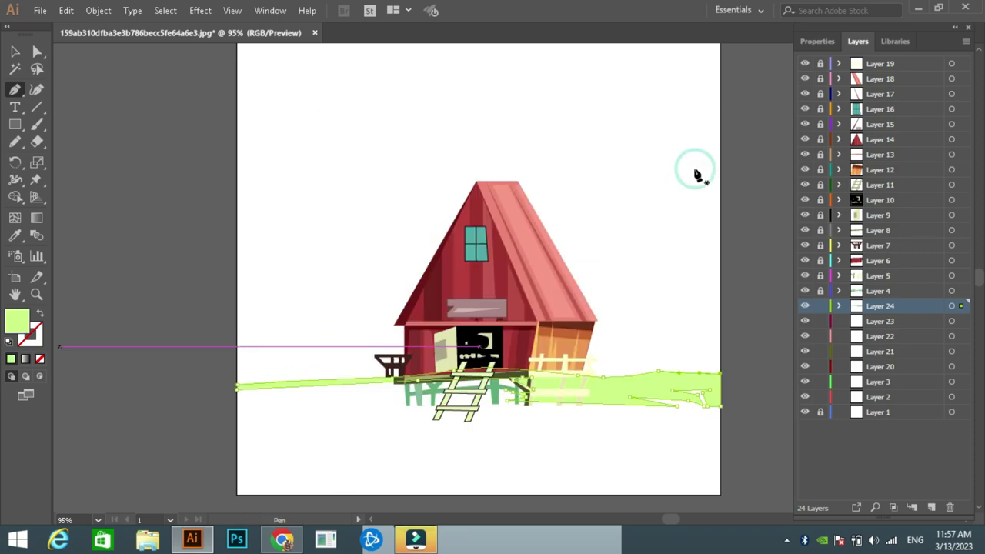
{"action": "double_click", "coordinate": [17, 319]}
{"action": "left_click", "coordinate": [686, 169]}
{"action": "double_click", "coordinate": [17, 319]}
{"action": "left_click", "coordinate": [686, 169]}
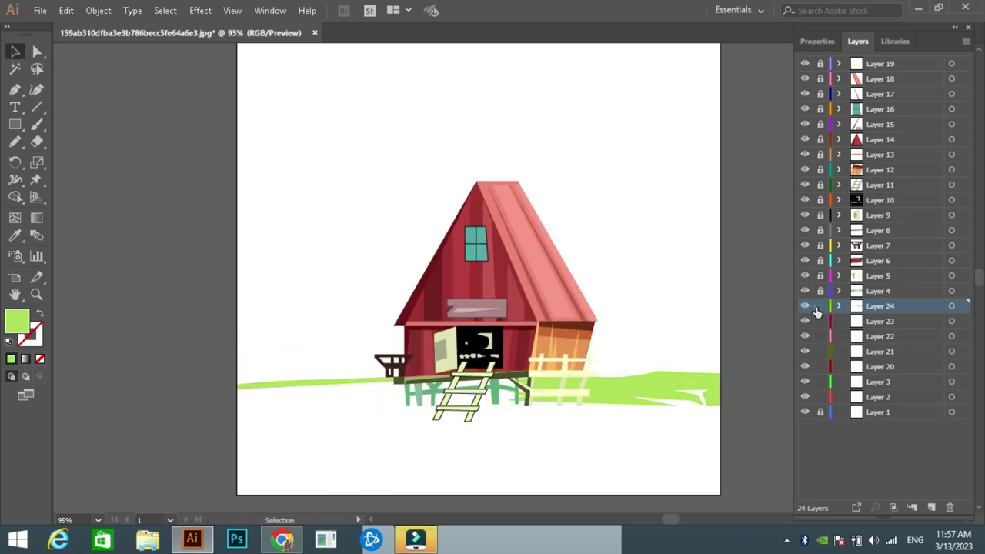
On Layer 23, draw the front ground shape across the artboard width.
{"action": "left_click", "coordinate": [817, 321]}
{"action": "key", "text": "p"}
{"action": "left_click", "coordinate": [724, 405]}
{"action": "left_click", "coordinate": [235, 398]}
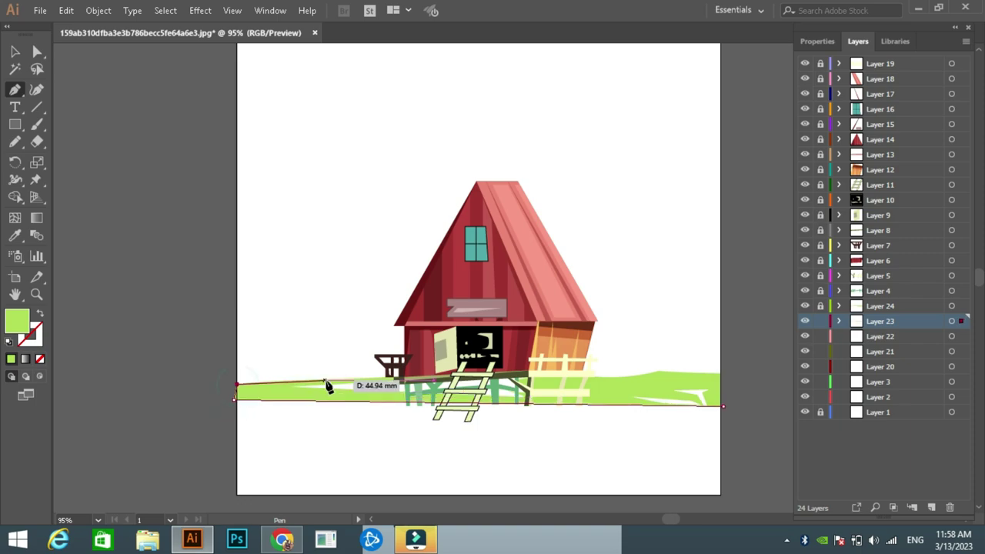
{"action": "left_click", "coordinate": [724, 405]}
Fill the front ground with darker green #16752D.
{"action": "double_click", "coordinate": [17, 319]}
{"action": "left_click", "coordinate": [475, 262]}
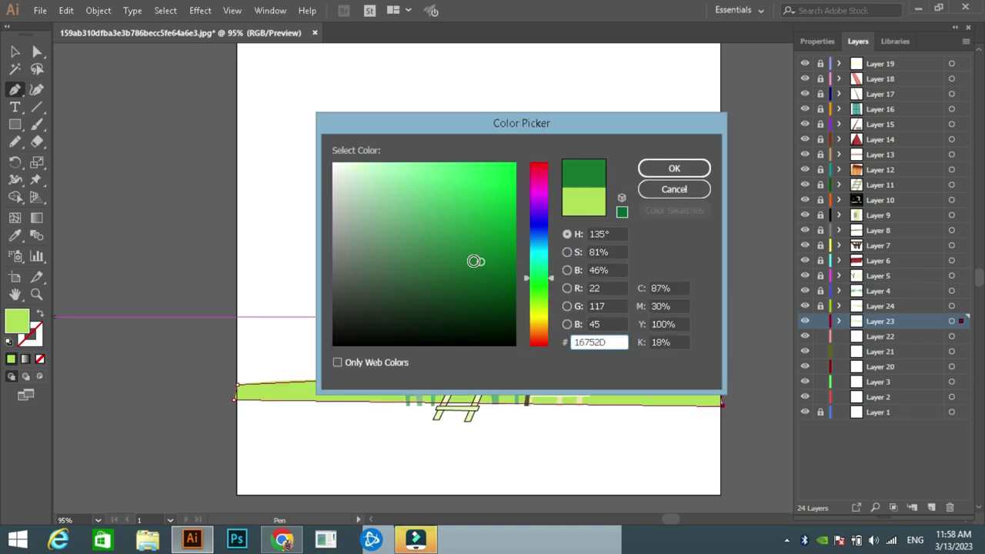
{"action": "left_click", "coordinate": [674, 168]}
{"action": "double_click", "coordinate": [17, 320]}
{"action": "left_click", "coordinate": [674, 168]}
{"action": "double_click", "coordinate": [17, 319]}
{"action": "left_click", "coordinate": [674, 167]}
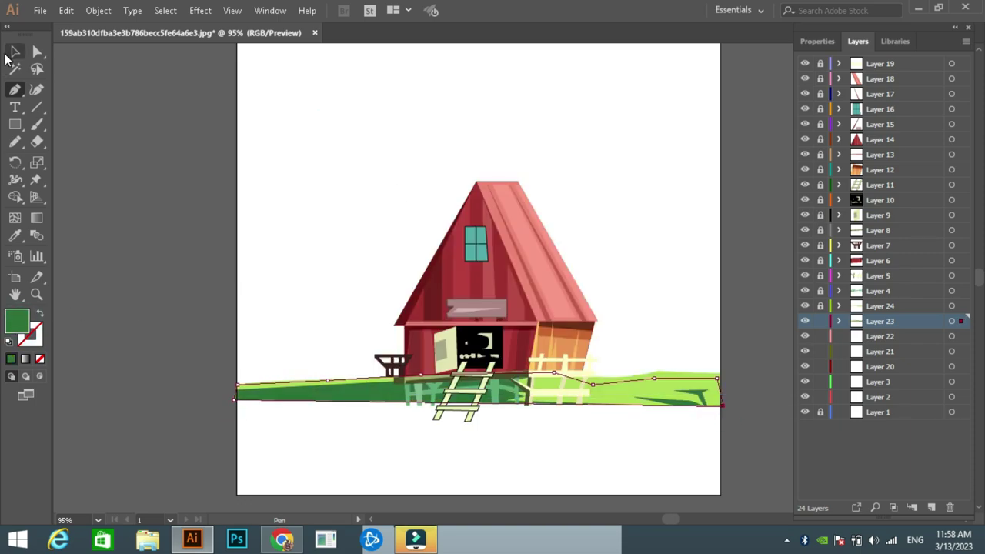
{"action": "double_click", "coordinate": [17, 319]}
{"action": "left_click", "coordinate": [675, 168]}
{"action": "left_click", "coordinate": [862, 336]}
{"action": "left_click_drag", "start_coordinate": [554, 317], "coordinate": [521, 296]}
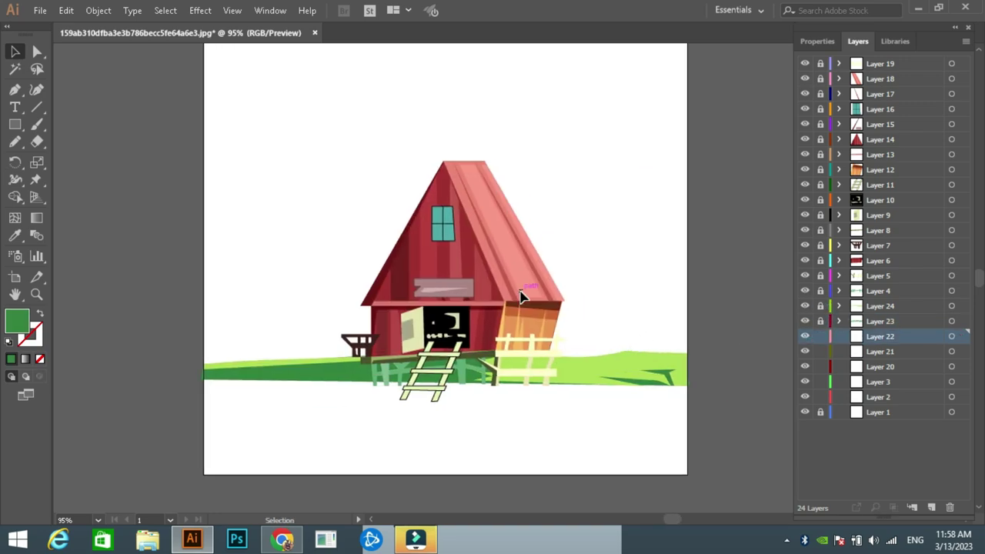
Sketch a rock near the bottom right on Layer 22 and fill it dark green.
{"action": "left_click_drag", "start_coordinate": [598, 454], "coordinate": [619, 457]}
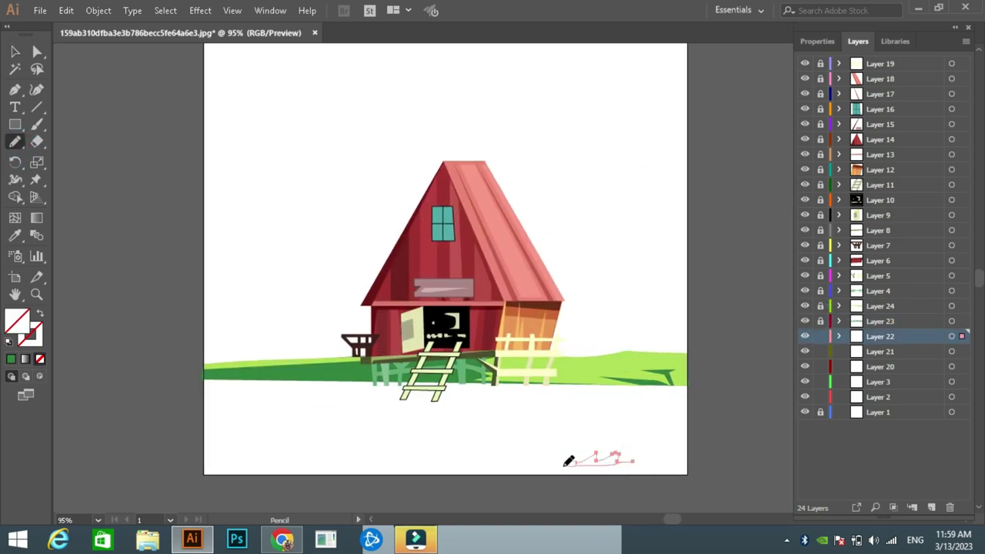
{"action": "double_click", "coordinate": [16, 319]}
{"action": "left_click", "coordinate": [367, 294]}
{"action": "left_click", "coordinate": [672, 167]}
{"action": "left_click", "coordinate": [821, 336]}
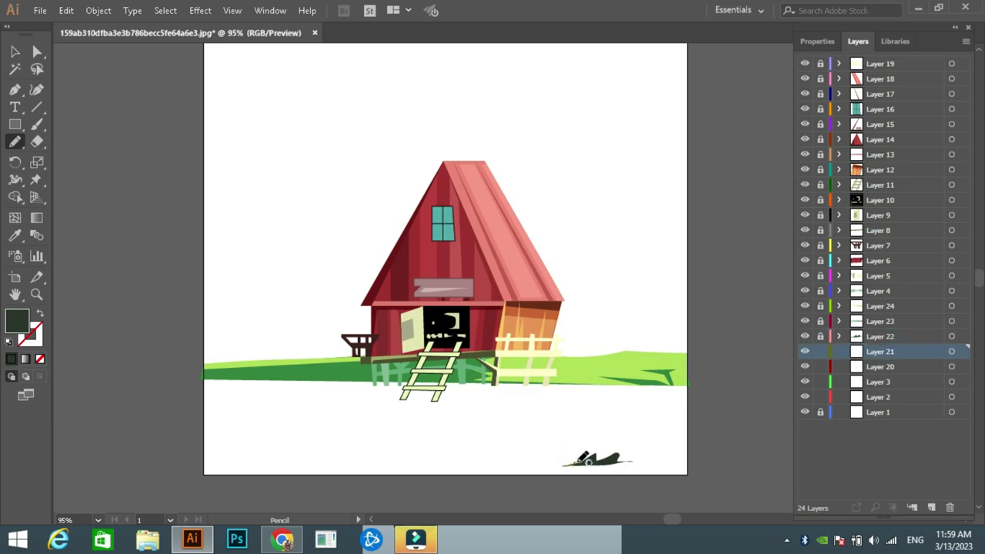
On Layer 21, draw a highlight shape on the rock filled light cream.
{"action": "left_click_drag", "start_coordinate": [584, 457], "coordinate": [608, 445]}
{"action": "double_click", "coordinate": [17, 319]}
{"action": "left_click", "coordinate": [339, 167]}
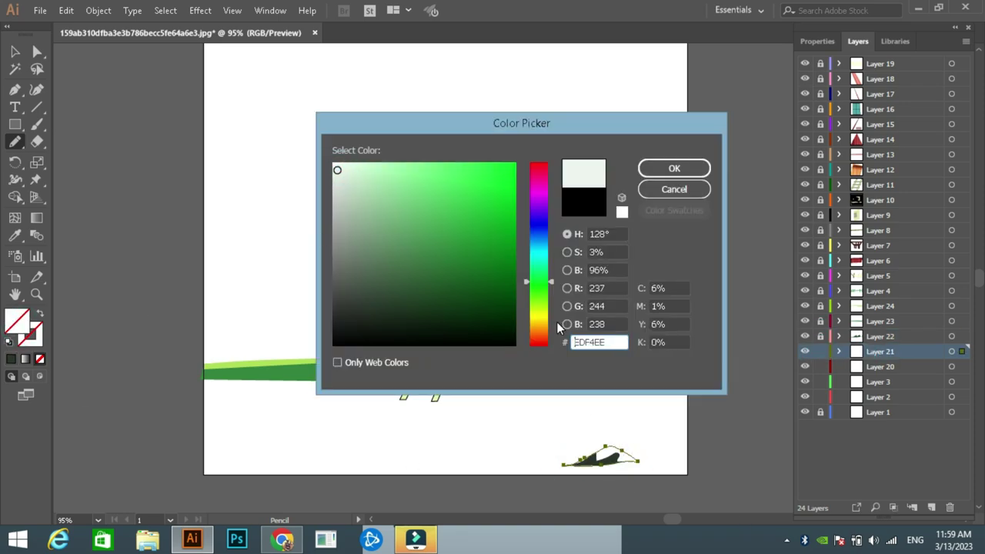
{"action": "left_click", "coordinate": [534, 313]}
{"action": "left_click", "coordinate": [699, 165]}
{"action": "key", "text": "v"}
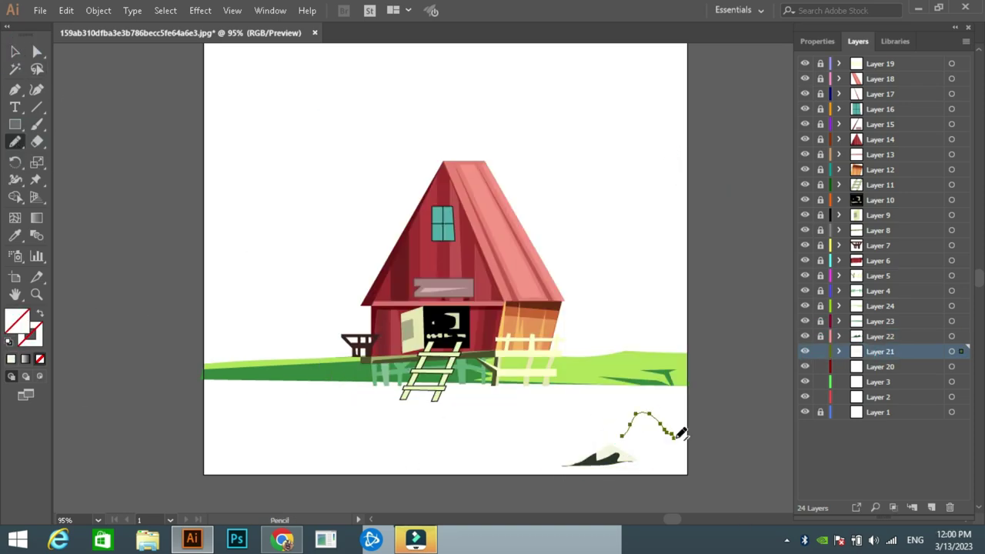
{"action": "left_click", "coordinate": [161, 136]}
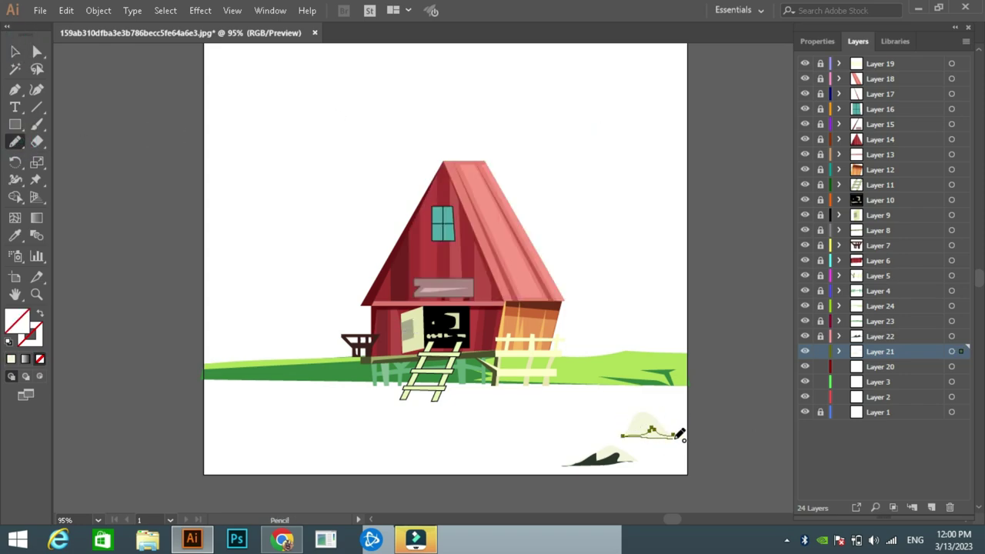
Fill the second rock cream and recolour the dark rock grey-green.
{"action": "double_click", "coordinate": [17, 319]}
{"action": "left_click", "coordinate": [673, 167]}
{"action": "key", "text": "v"}
{"action": "left_click", "coordinate": [193, 109]}
{"action": "double_click", "coordinate": [17, 319]}
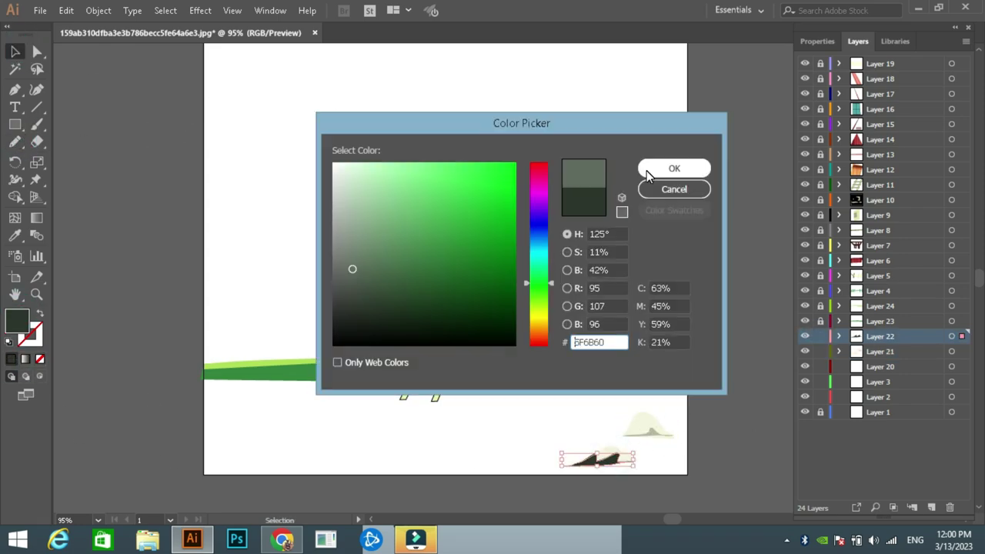
{"action": "left_click", "coordinate": [672, 167]}
Draw a small swatch square beside the artboard and fill it light mint.
{"action": "key", "text": "p"}
{"action": "left_click", "coordinate": [687, 378]}
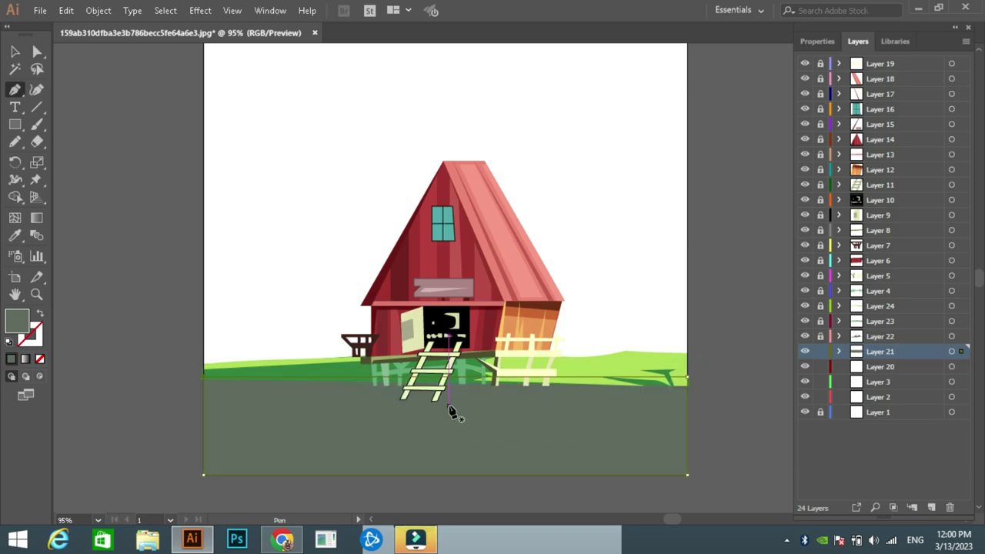
{"action": "key", "text": "slash"}
{"action": "key", "text": "m"}
{"action": "left_click_drag", "start_coordinate": [103, 155], "coordinate": [155, 199]}
{"action": "double_click", "coordinate": [17, 320]}
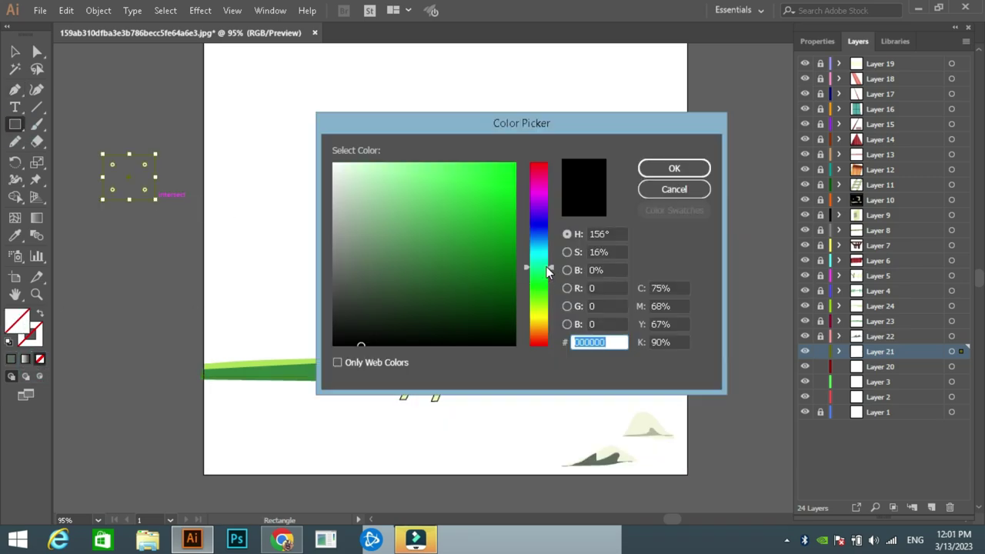
{"action": "left_click", "coordinate": [400, 159]}
{"action": "left_click", "coordinate": [674, 167]}
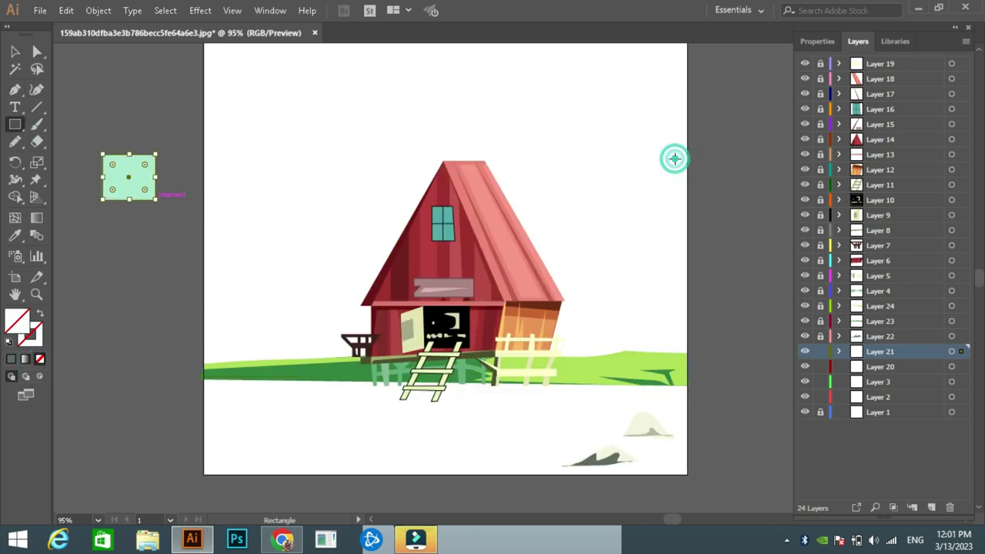
Add a second medium-mint swatch square and a third bright aqua-green one.
{"action": "mouse_move", "coordinate": [102, 220]}
{"action": "left_mouse_down"}
{"action": "mouse_move", "coordinate": [155, 267]}
{"action": "mouse_move", "coordinate": [156, 321]}
{"action": "left_mouse_up"}
{"action": "double_click", "coordinate": [18, 329]}
{"action": "left_click", "coordinate": [438, 189]}
{"action": "key", "text": "Return"}
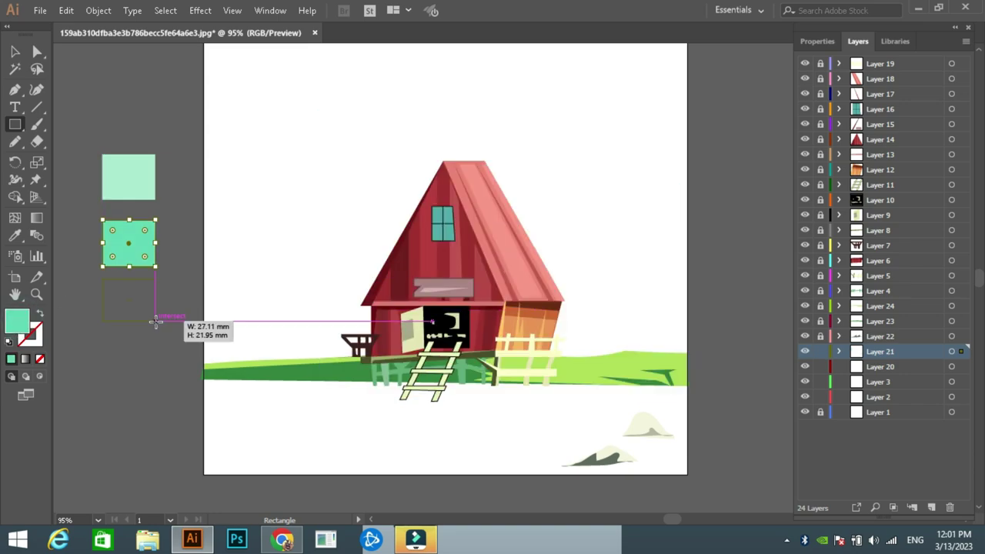
{"action": "double_click", "coordinate": [17, 320]}
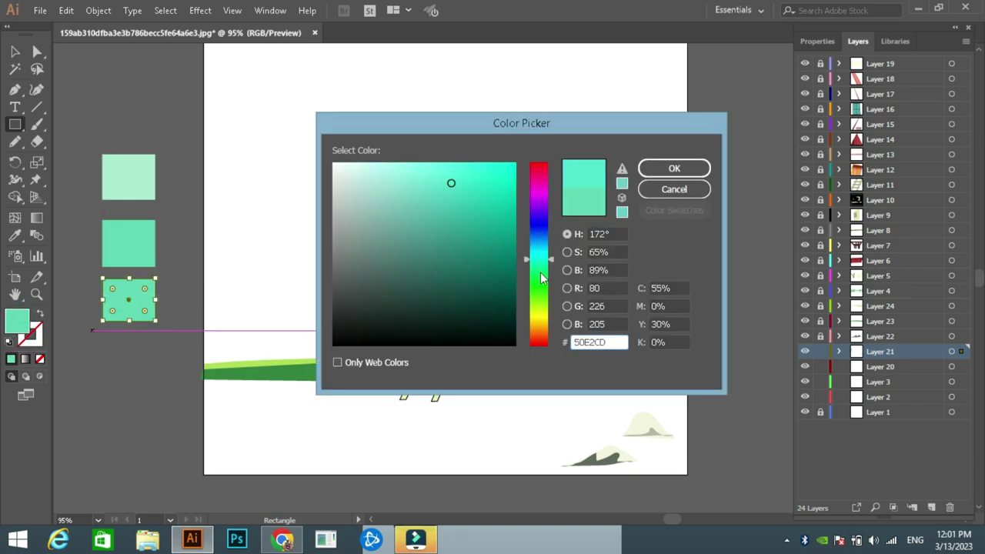
{"action": "key", "text": "Return"}
{"action": "key", "text": "v"}
{"action": "left_click", "coordinate": [188, 84]}
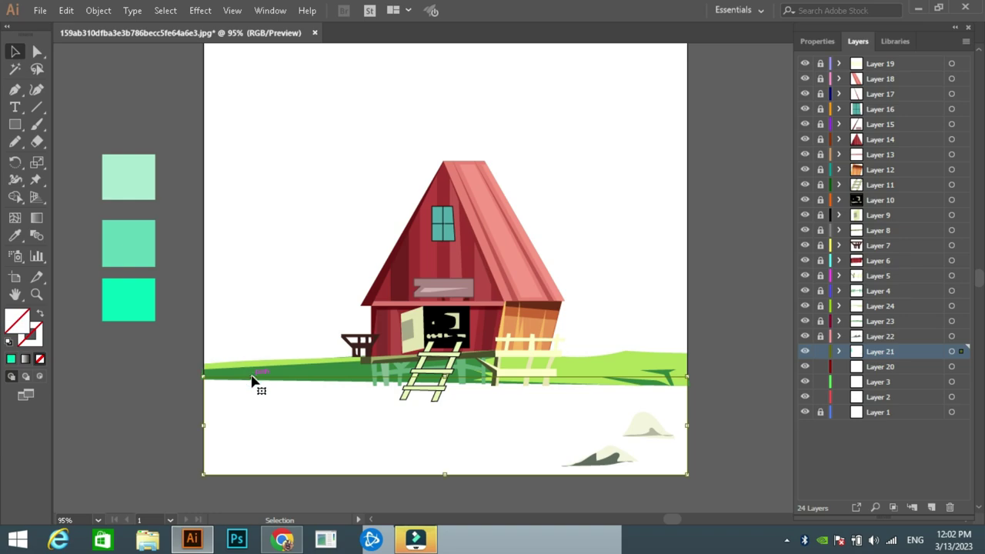
Set a vertical linear gradient at -90°, from light mint to bright aqua-green.
{"action": "key", "text": "."}
{"action": "left_click", "coordinate": [697, 313]}
{"action": "left_click", "coordinate": [131, 238], "text": "shift"}
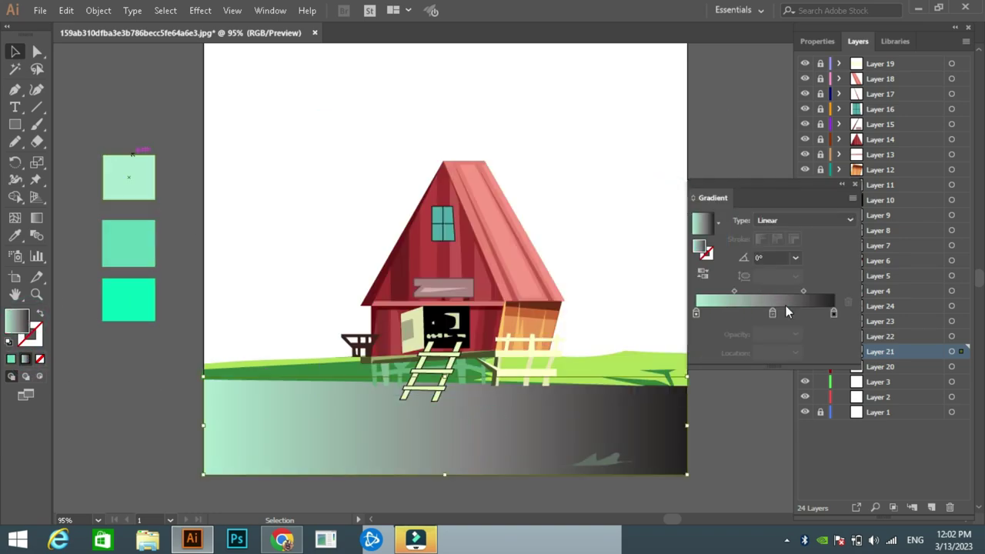
{"action": "left_click", "coordinate": [834, 314]}
{"action": "left_click", "coordinate": [129, 300], "text": "shift"}
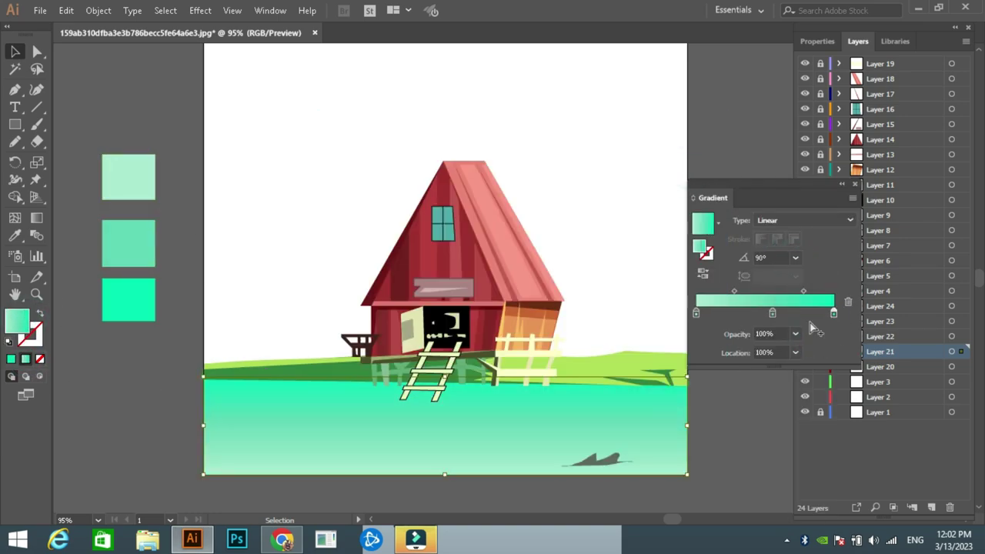
{"action": "left_click_drag", "start_coordinate": [772, 313], "coordinate": [739, 313]}
{"action": "left_click", "coordinate": [719, 291]}
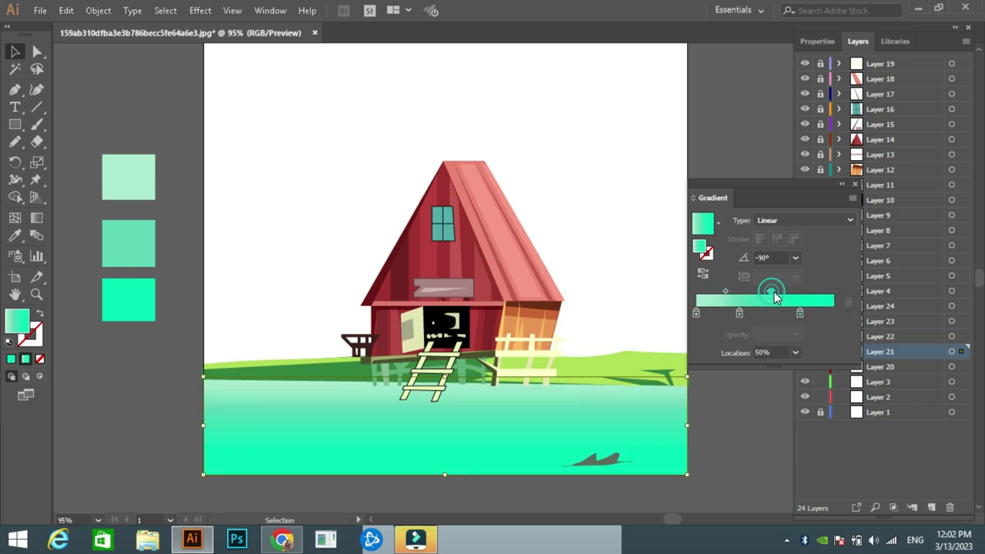
{"action": "left_click", "coordinate": [739, 415]}
Draw a rectangle over the lower artboard for the lake.
{"action": "key", "text": "i"}
{"action": "left_click", "coordinate": [622, 454]}
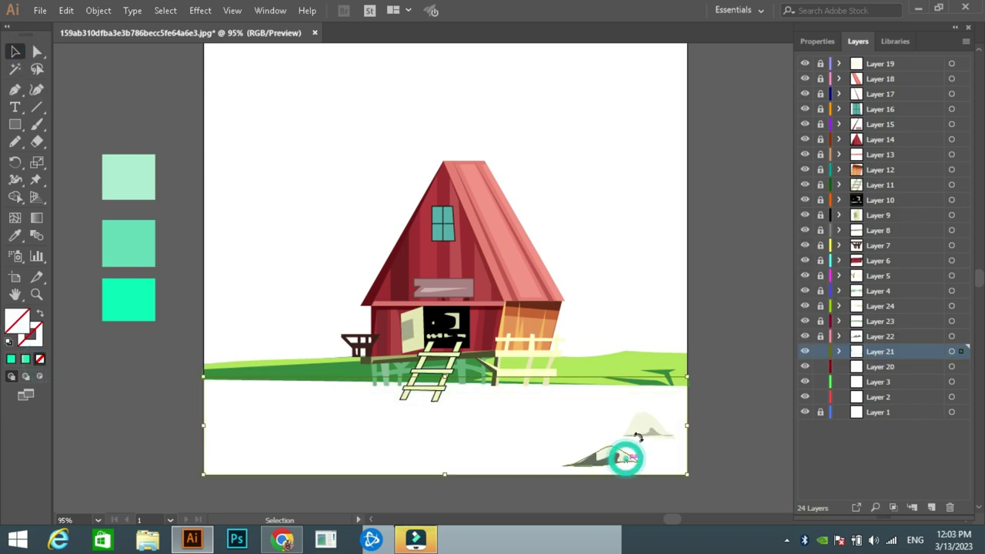
{"action": "key", "text": "m"}
{"action": "left_click_drag", "start_coordinate": [202, 377], "coordinate": [687, 475]}
Draw a dark teal #114F49 pencil shadow under the lower rock, then unlock Layer 23.
{"action": "key", "text": "period"}
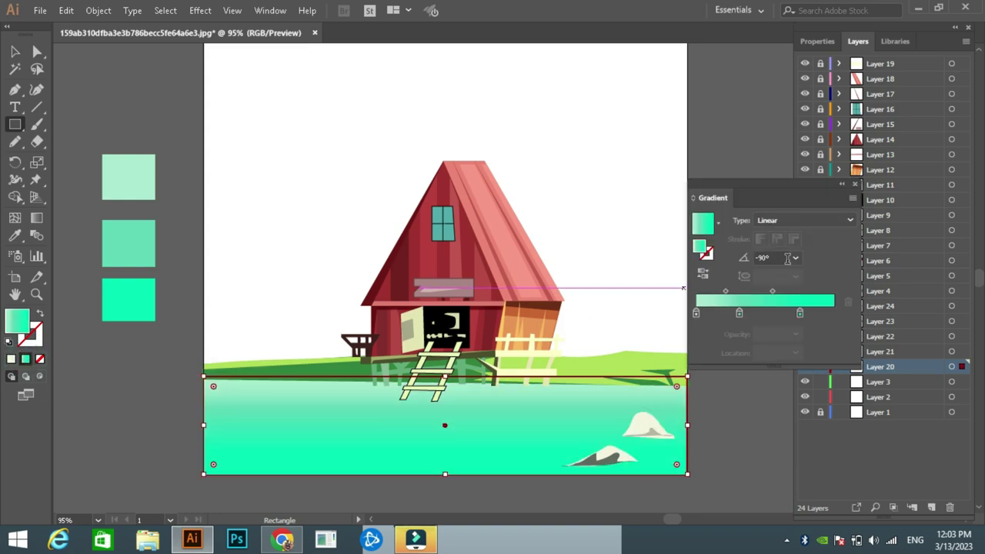
{"action": "left_click", "coordinate": [857, 185]}
{"action": "key", "text": "ctrl+shift+a"}
{"action": "key", "text": "n"}
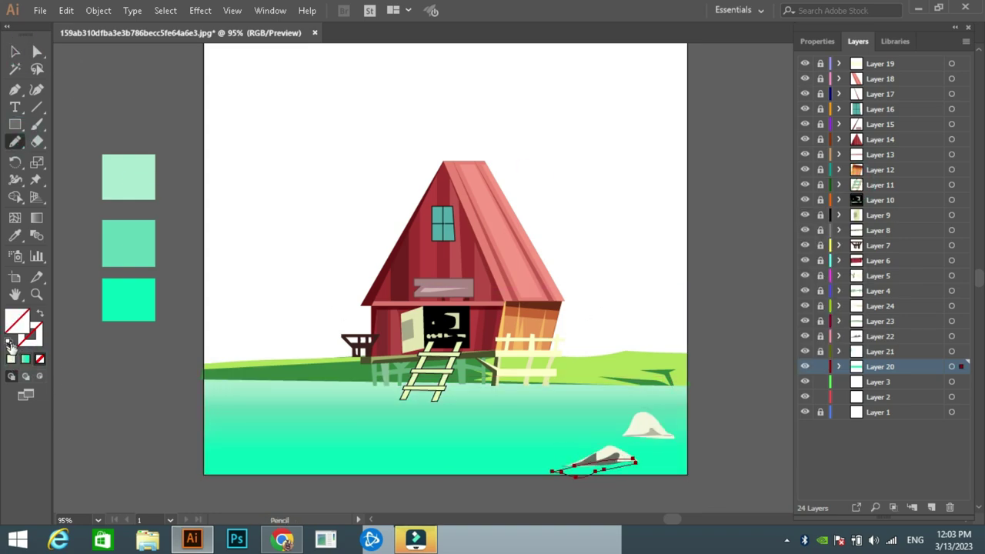
{"action": "double_click", "coordinate": [29, 333]}
{"action": "left_click", "coordinate": [544, 258]}
{"action": "left_click", "coordinate": [457, 255]}
{"action": "key", "text": "Return"}
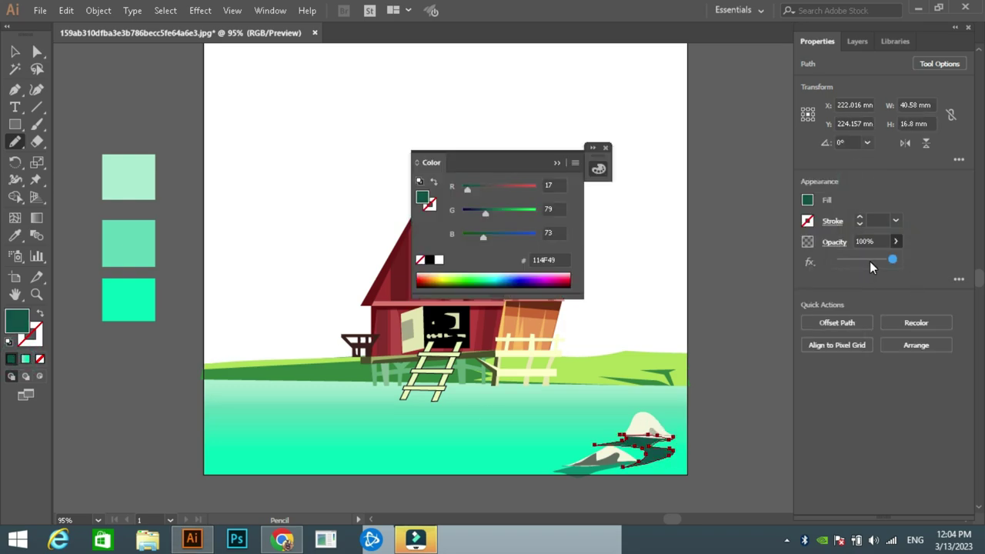
{"action": "left_click", "coordinate": [866, 45]}
{"action": "left_click", "coordinate": [820, 321]}
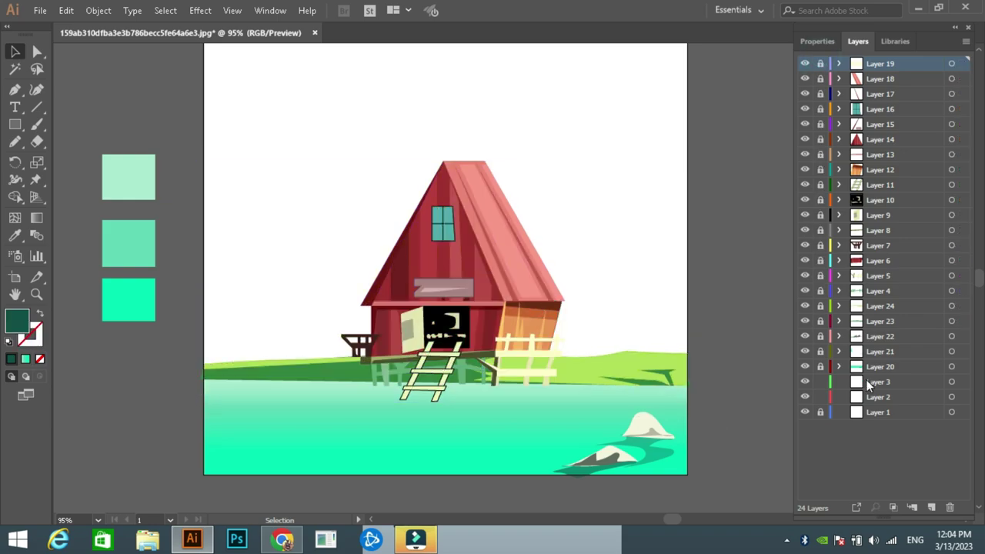
Extend the artboard downward, stretch the water to the new edge, and lower the small rock.
{"action": "left_click", "coordinate": [817, 41]}
{"action": "key", "text": "shift+o"}
{"action": "left_click_drag", "start_coordinate": [446, 337], "coordinate": [450, 429]}
{"action": "key", "text": "Escape"}
{"action": "left_click", "coordinate": [859, 41]}
{"action": "left_click", "coordinate": [446, 292]}
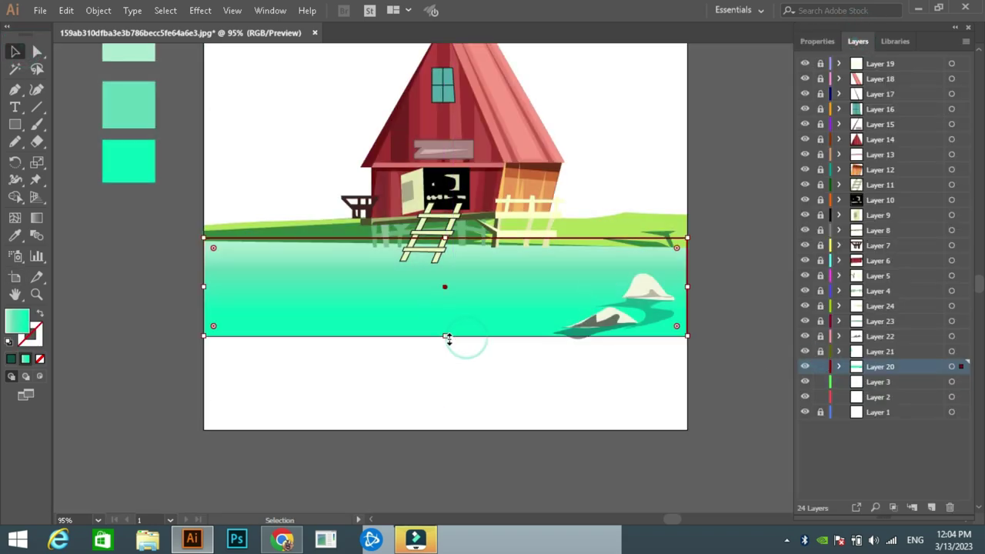
{"action": "left_click_drag", "start_coordinate": [449, 337], "coordinate": [449, 430]}
{"action": "left_click", "coordinate": [585, 316]}
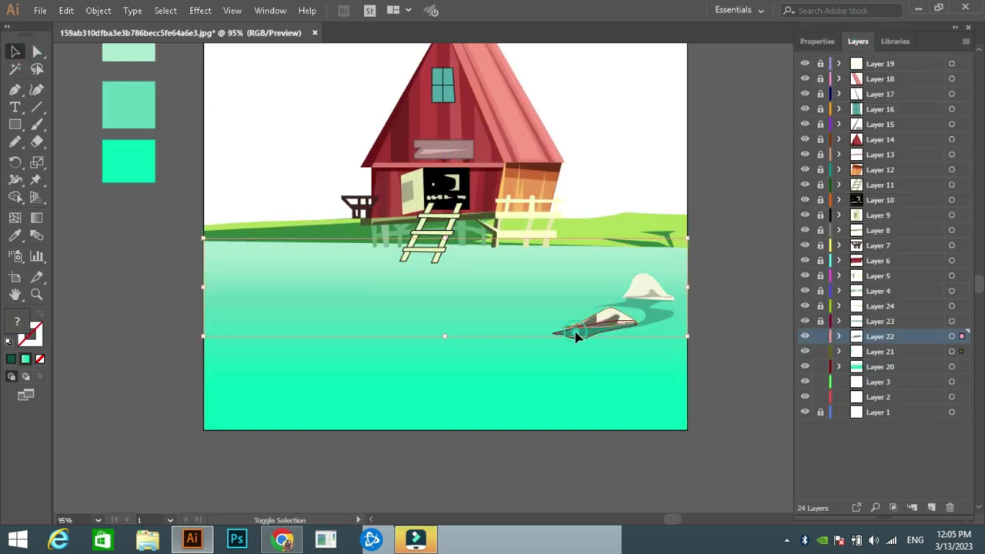
{"action": "left_click_drag", "start_coordinate": [576, 334], "coordinate": [569, 383]}
Place a flipped copy of the cabin below the original with an 8.4 px Gaussian Blur.
{"action": "left_click", "coordinate": [99, 10]}
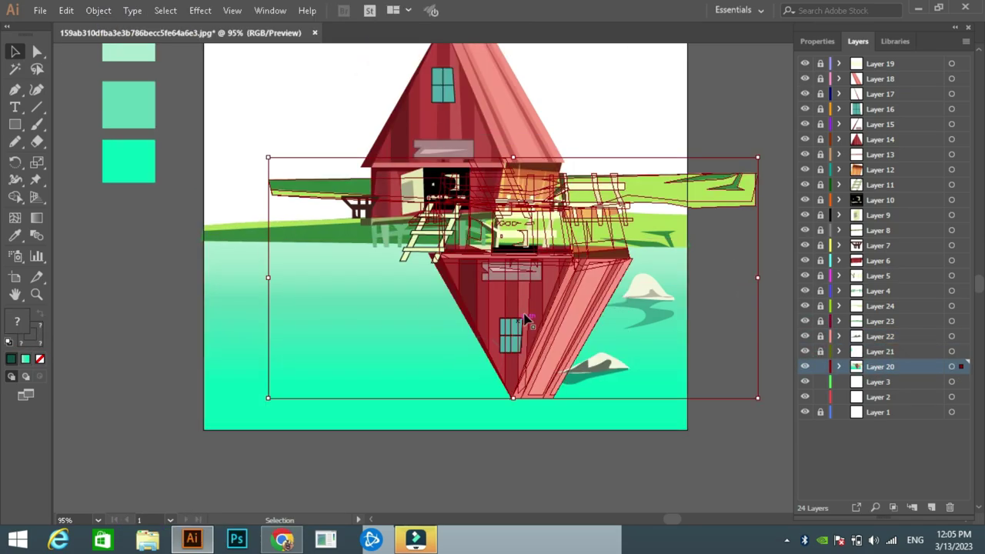
{"action": "mouse_move", "coordinate": [473, 434]}
{"action": "left_mouse_down"}
{"action": "mouse_move", "coordinate": [485, 335]}
{"action": "mouse_move", "coordinate": [484, 351]}
{"action": "left_mouse_up"}
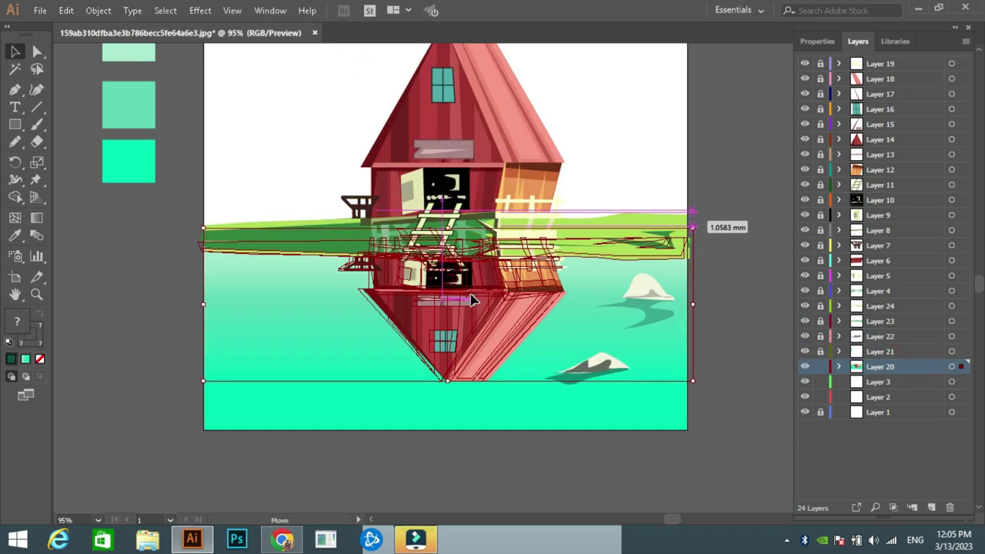
{"action": "left_click", "coordinate": [200, 10]}
{"action": "left_click", "coordinate": [395, 270]}
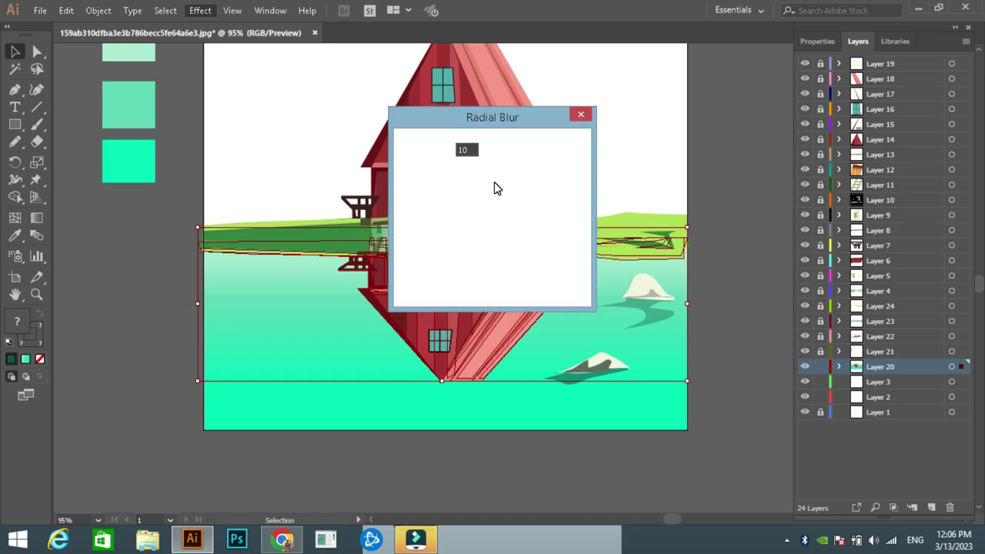
{"action": "left_click", "coordinate": [681, 176]}
{"action": "left_click", "coordinate": [200, 10]}
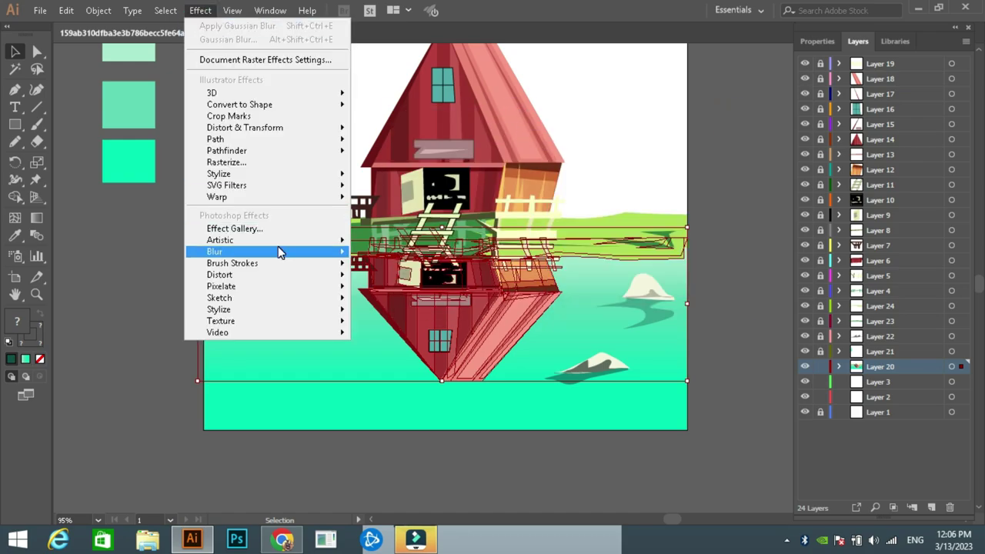
{"action": "left_click", "coordinate": [395, 254]}
{"action": "left_click", "coordinate": [591, 175]}
{"action": "left_click_drag", "start_coordinate": [665, 144], "coordinate": [649, 143]}
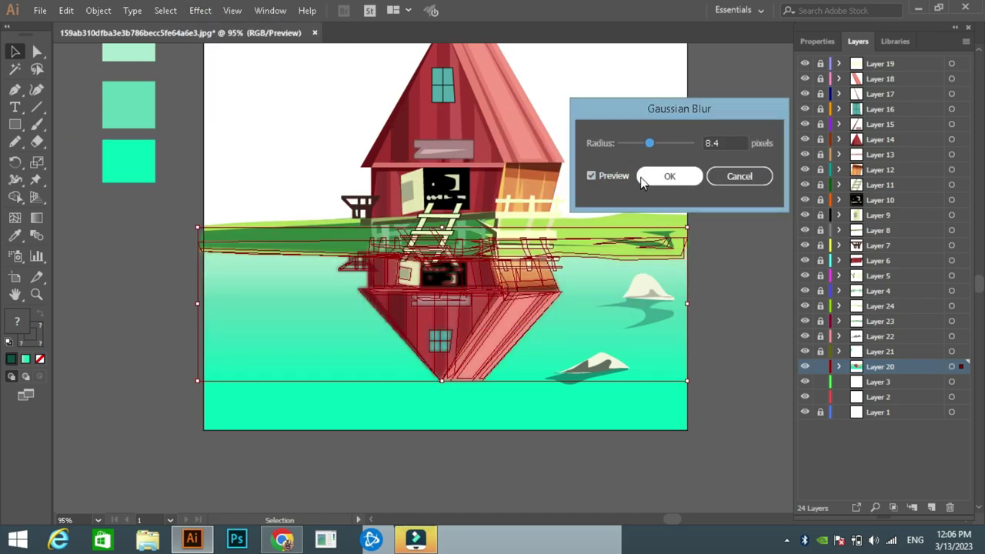
{"action": "left_click", "coordinate": [667, 177]}
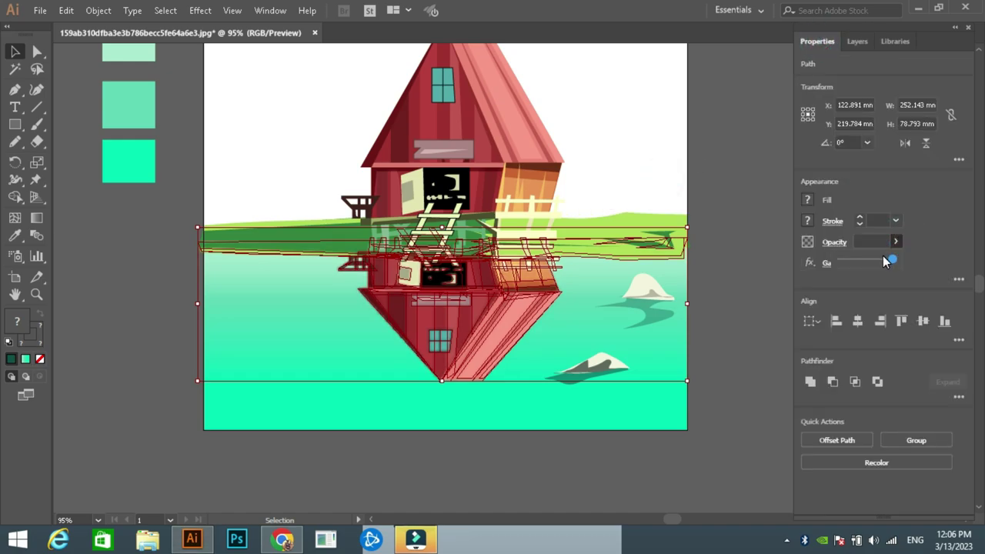
Lower the reflection's opacity so it fades into the water.
{"action": "left_click", "coordinate": [895, 240]}
{"action": "left_click_drag", "start_coordinate": [893, 260], "coordinate": [856, 260]}
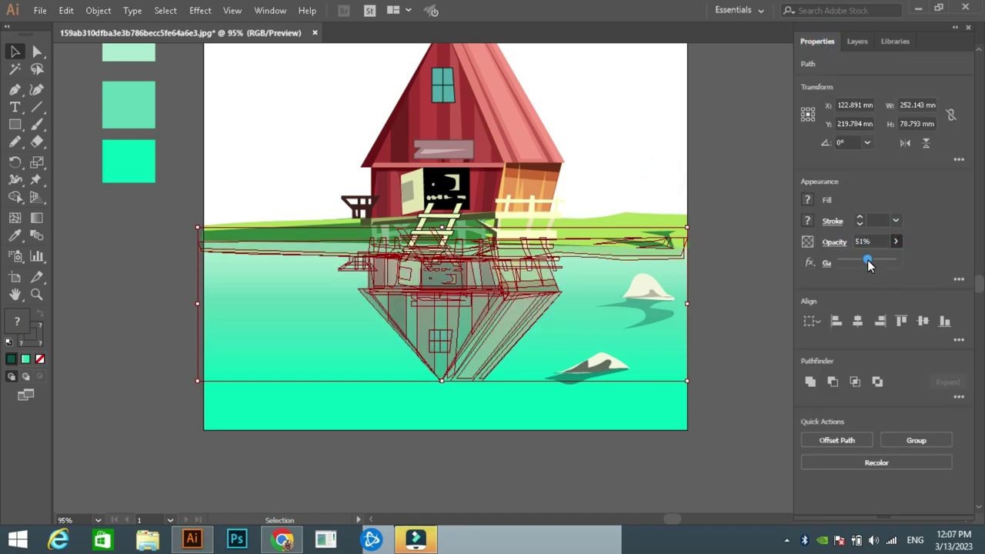
{"action": "left_click", "coordinate": [759, 165]}
{"action": "left_click", "coordinate": [858, 41]}
Draw a straight-edged dark green triangular hill on Layer 3.
{"action": "left_click", "coordinate": [823, 380]}
{"action": "scroll", "coordinate": [615, 214], "scroll_direction": "up", "scroll_amount": 5}
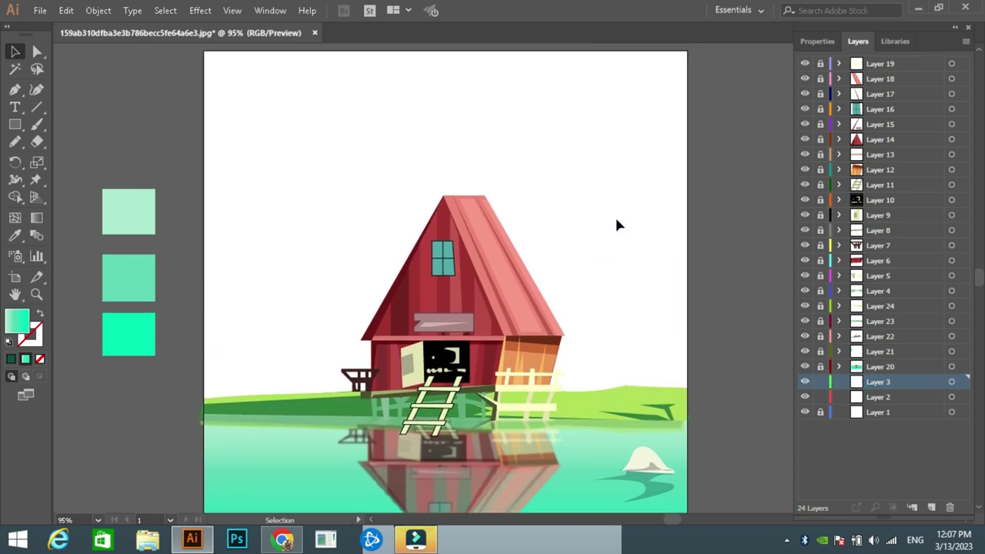
{"action": "key", "text": "p"}
{"action": "left_click", "coordinate": [688, 406]}
{"action": "left_click", "coordinate": [202, 73]}
{"action": "left_click", "coordinate": [204, 422]}
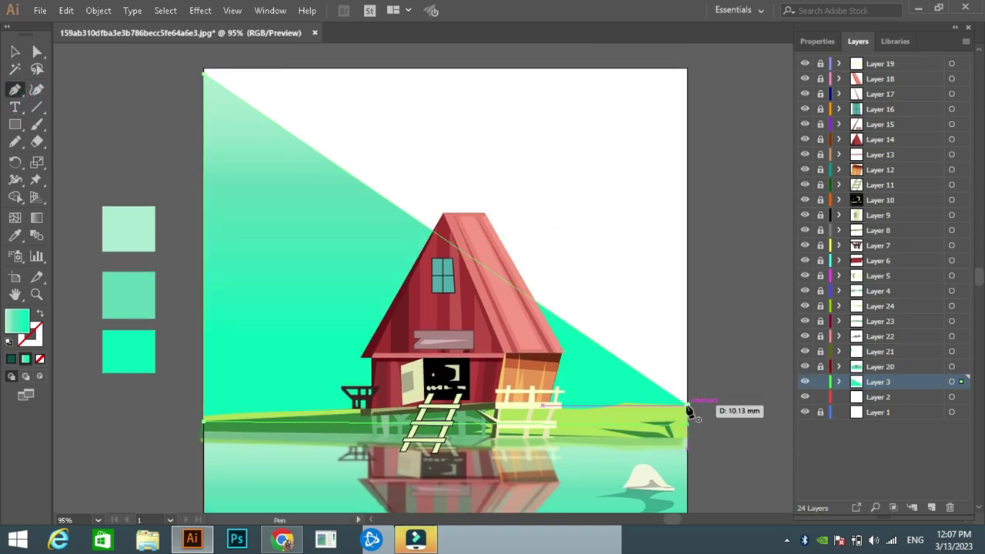
{"action": "left_click", "coordinate": [10, 359]}
{"action": "double_click", "coordinate": [17, 321]}
{"action": "left_click", "coordinate": [675, 168]}
Draw two freehand rolling dark green hills behind the cabin on lower layers.
{"action": "left_click", "coordinate": [607, 149], "text": "ctrl"}
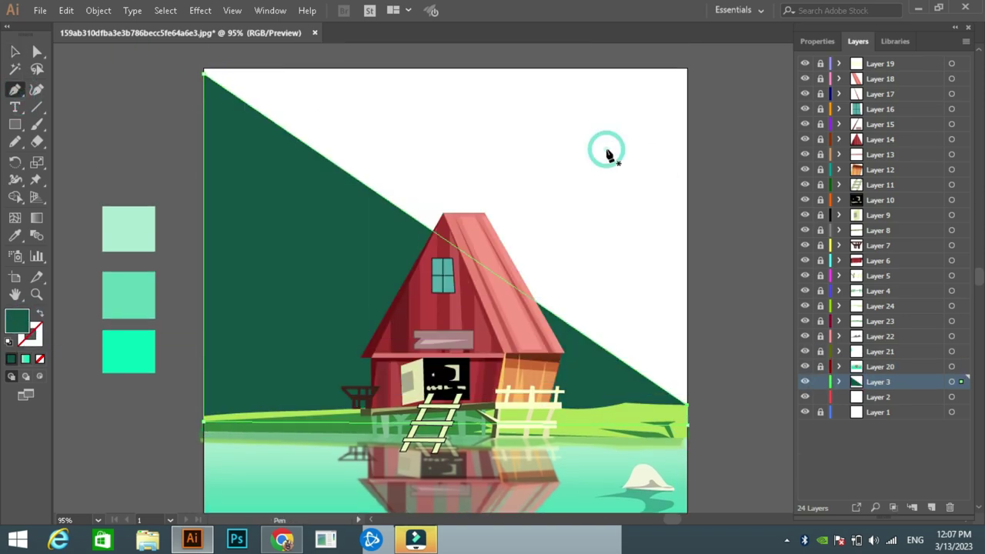
{"action": "key", "text": "n"}
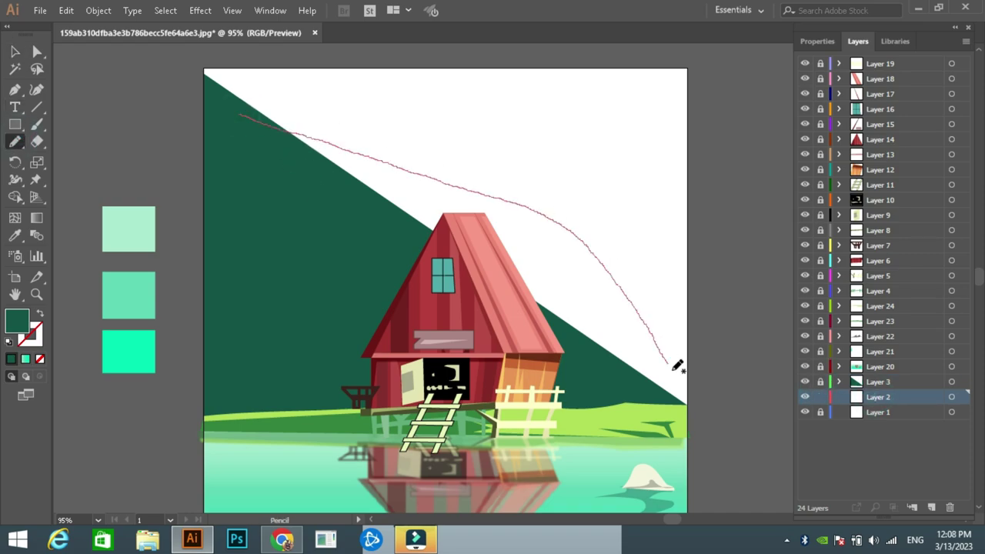
{"action": "left_click_drag", "start_coordinate": [677, 366], "coordinate": [686, 402]}
{"action": "double_click", "coordinate": [17, 321]}
{"action": "left_click", "coordinate": [659, 167]}
{"action": "left_click", "coordinate": [879, 412]}
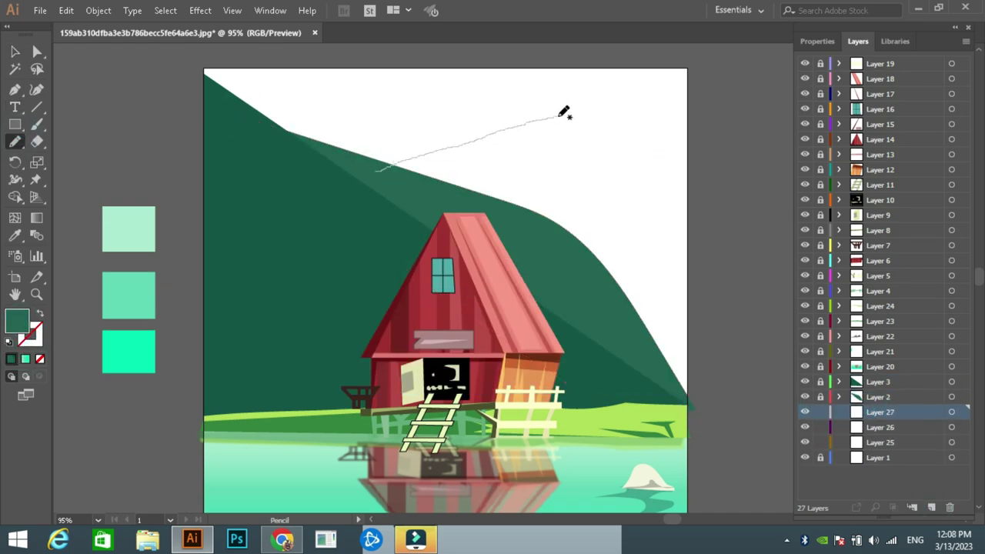
{"action": "left_click_drag", "start_coordinate": [595, 337], "coordinate": [593, 340]}
{"action": "double_click", "coordinate": [17, 321]}
{"action": "left_click", "coordinate": [660, 167]}
Draw the muted green sky shape on Layer 26 and send it behind the hills.
{"action": "left_click", "coordinate": [879, 427]}
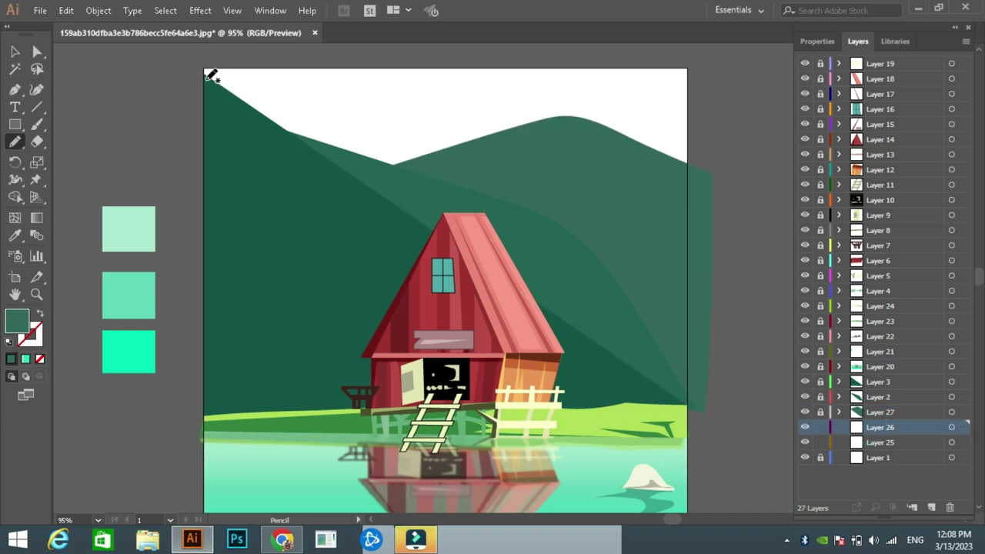
{"action": "left_click", "coordinate": [326, 170]}
{"action": "left_click", "coordinate": [687, 176]}
{"action": "left_click", "coordinate": [689, 68]}
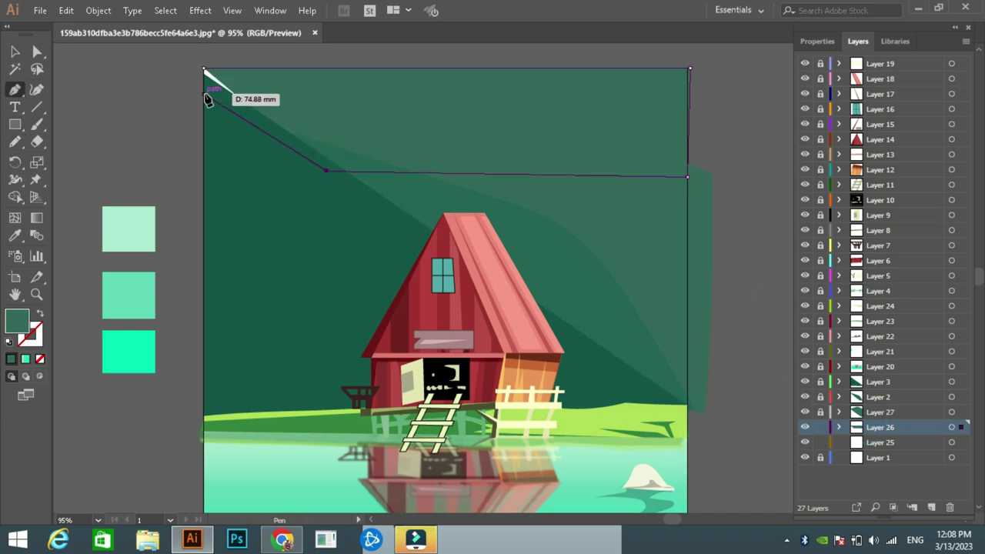
{"action": "key", "text": "ctrl+shift+bracketleft"}
{"action": "key", "text": "v"}
{"action": "left_click", "coordinate": [783, 192]}
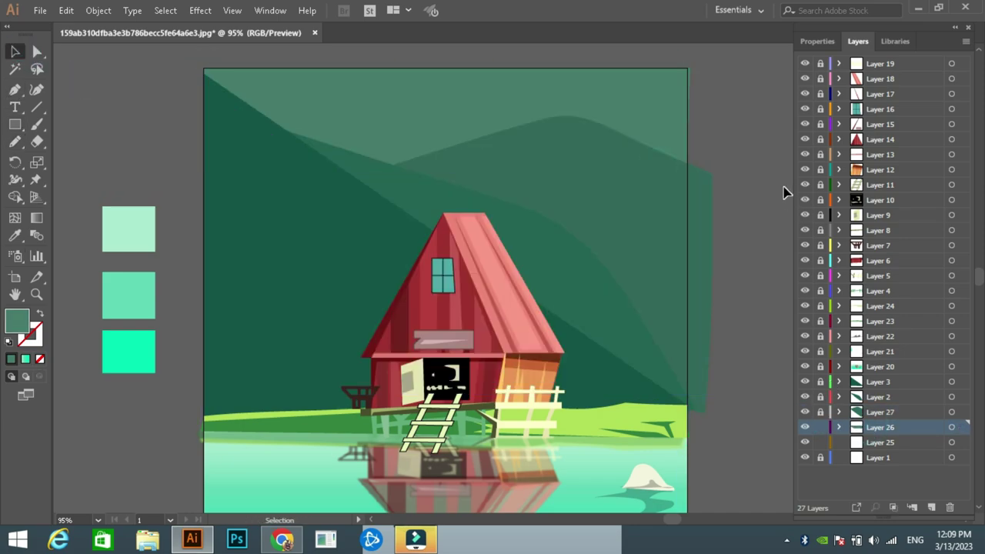
Cut the old water and reflection and paste them off the artboard.
{"action": "scroll", "coordinate": [762, 230], "scroll_direction": "down", "scroll_amount": 4}
{"action": "left_click", "coordinate": [209, 314]}
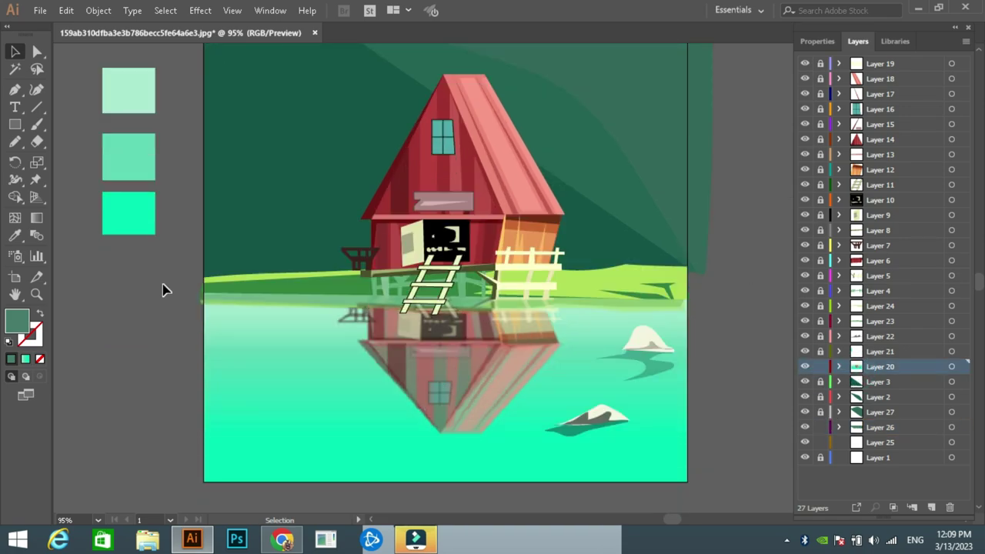
{"action": "scroll", "coordinate": [163, 289], "scroll_direction": "up", "scroll_amount": 2}
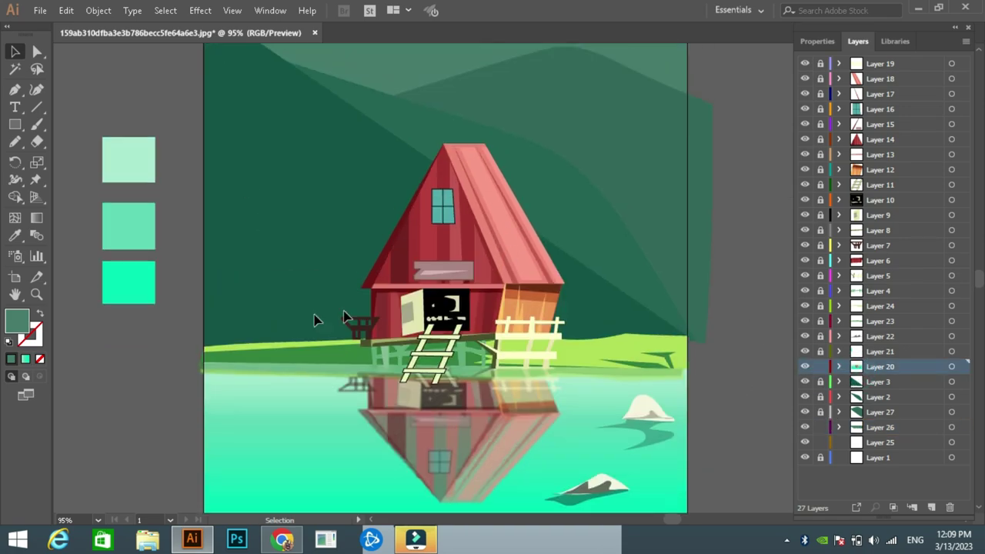
{"action": "left_click", "coordinate": [668, 453]}
{"action": "key", "text": "Delete"}
{"action": "scroll", "coordinate": [323, 246], "scroll_direction": "up", "scroll_amount": 2}
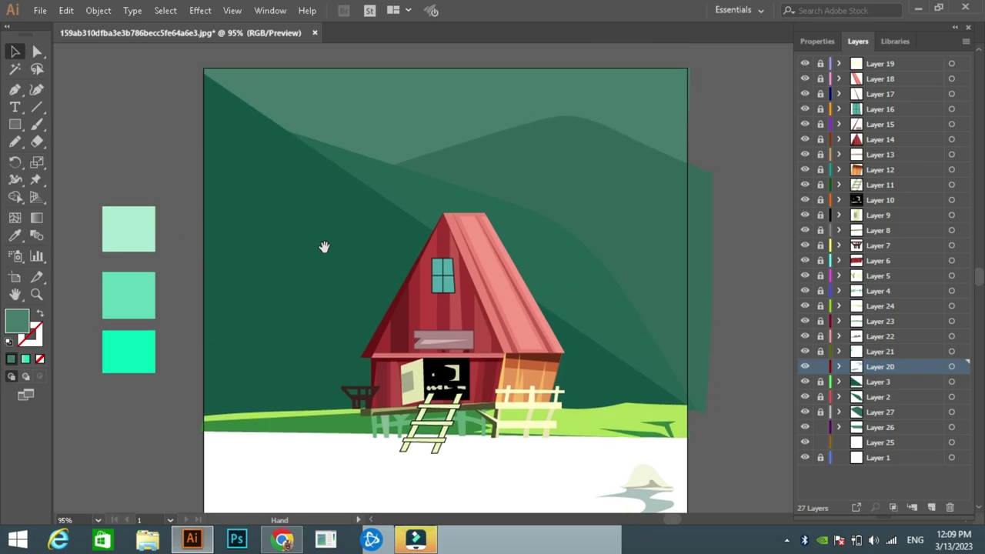
{"action": "scroll", "coordinate": [651, 268], "scroll_direction": "left", "scroll_amount": 10}
{"action": "key", "text": "ctrl+v"}
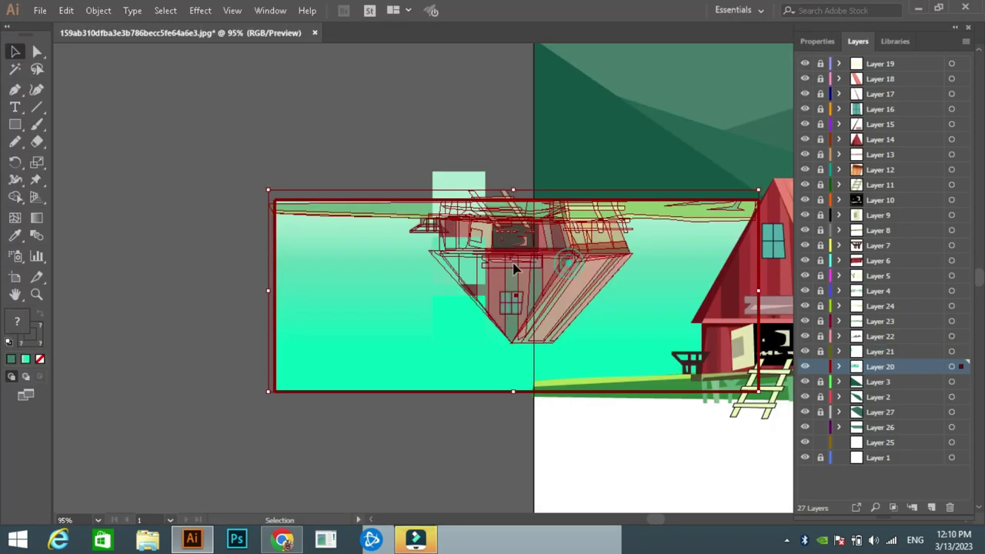
{"action": "left_click_drag", "start_coordinate": [661, 346], "coordinate": [397, 352]}
{"action": "scroll", "coordinate": [616, 346], "scroll_direction": "right", "scroll_amount": 8}
Draw a new rectangle across the lower artboard for the lake.
{"action": "left_click", "coordinate": [821, 382]}
{"action": "left_click", "coordinate": [546, 209]}
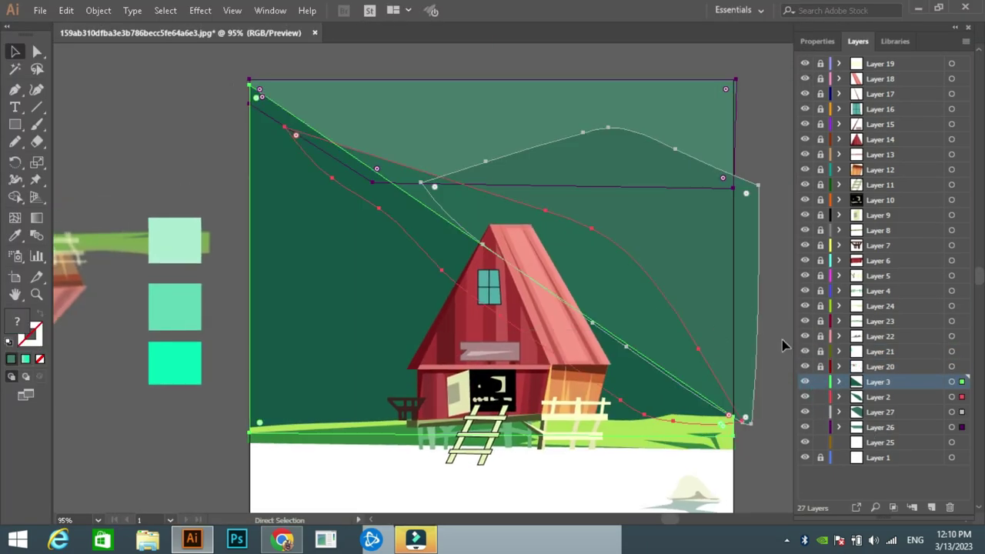
{"action": "left_click", "coordinate": [820, 381]}
{"action": "scroll", "coordinate": [587, 317], "scroll_direction": "down", "scroll_amount": 2}
{"action": "scroll", "coordinate": [586, 317], "scroll_direction": "down", "scroll_amount": 1}
{"action": "key", "text": "m"}
{"action": "left_click", "coordinate": [510, 290]}
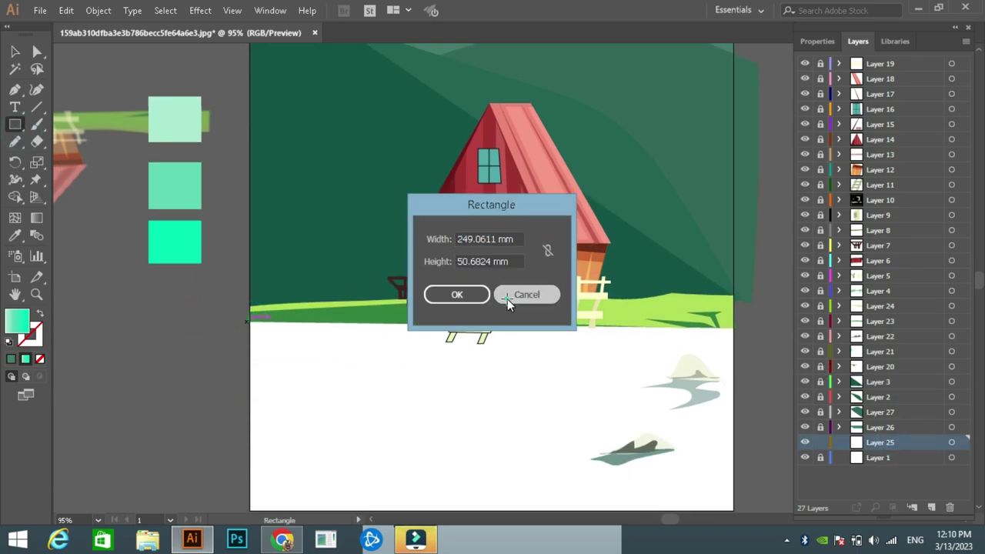
{"action": "left_click", "coordinate": [528, 292]}
{"action": "left_click_drag", "start_coordinate": [250, 284], "coordinate": [734, 473]}
Paste and reposition a hill shape over the lake at 72% opacity.
{"action": "key", "text": "v"}
{"action": "key", "text": "ctrl+v"}
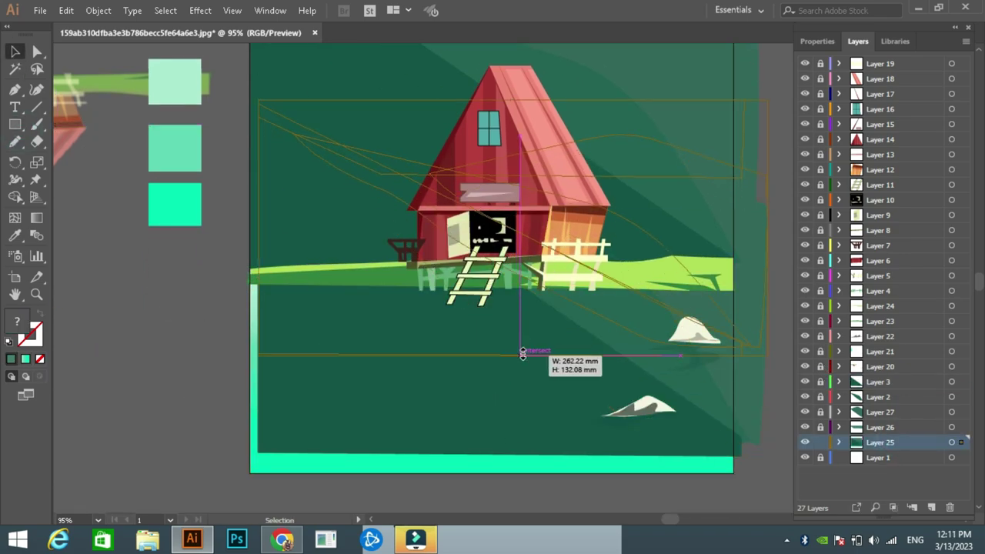
{"action": "left_click_drag", "start_coordinate": [488, 374], "coordinate": [543, 409]}
{"action": "left_click", "coordinate": [817, 41]}
{"action": "left_click_drag", "start_coordinate": [866, 263], "coordinate": [880, 264]}
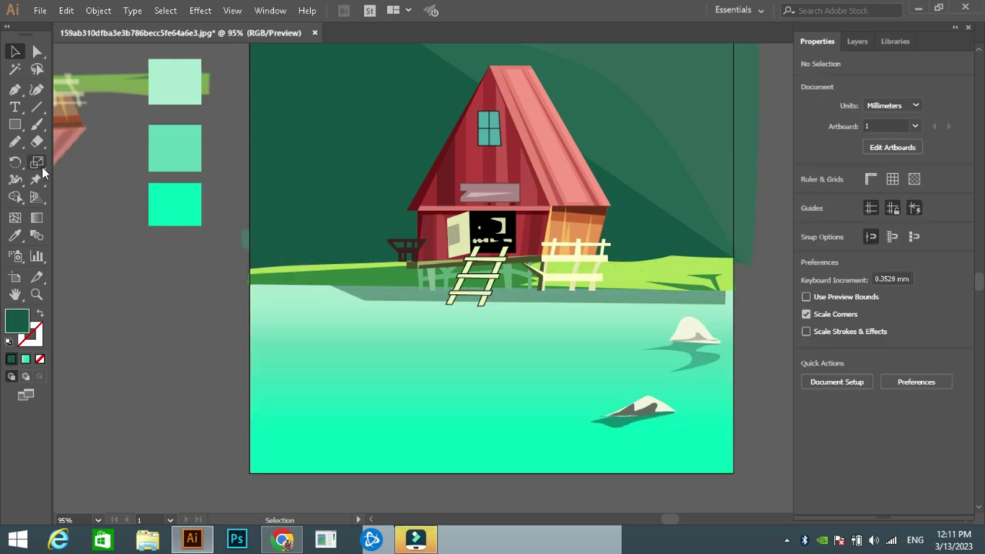
Draw a green shading streak across the lake with a 4.4 px Gaussian Blur.
{"action": "key", "text": "n"}
{"action": "left_click_drag", "start_coordinate": [414, 413], "coordinate": [244, 471]}
{"action": "key", "text": "i"}
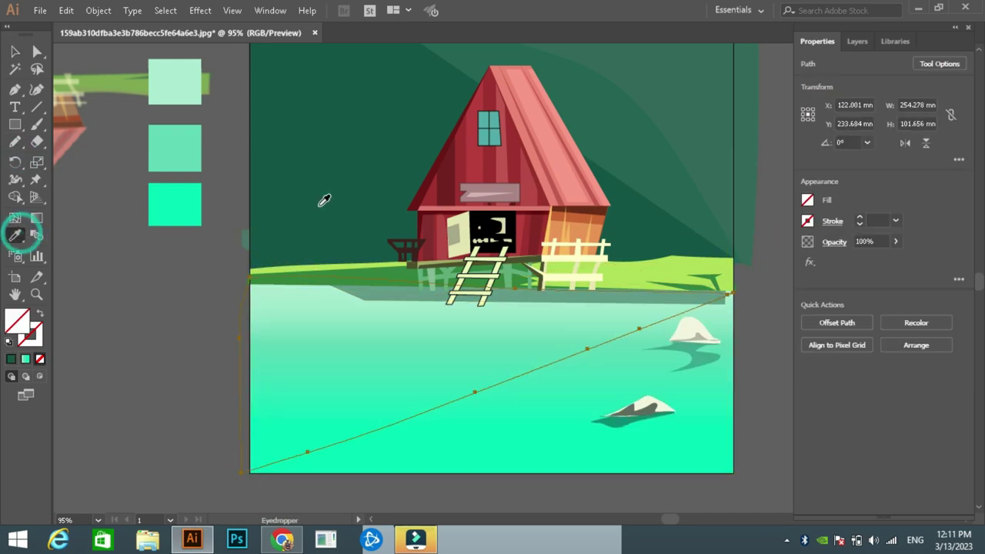
{"action": "left_click", "coordinate": [325, 198]}
{"action": "double_click", "coordinate": [17, 321]}
{"action": "left_click", "coordinate": [455, 224]}
{"action": "key", "text": "Return"}
{"action": "left_click", "coordinate": [859, 41]}
{"action": "left_click", "coordinate": [200, 10]}
{"action": "left_click", "coordinate": [231, 44]}
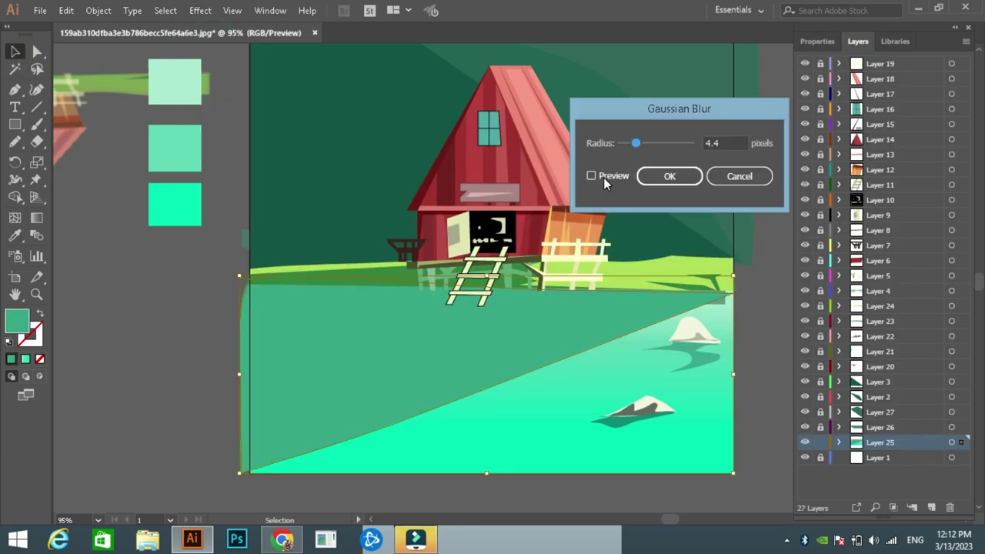
{"action": "left_click", "coordinate": [676, 177]}
{"action": "left_click", "coordinate": [787, 66]}
Add two more freehand shading streaks over the lake, sampling colours from the artwork.
{"action": "key", "text": "shift+e"}
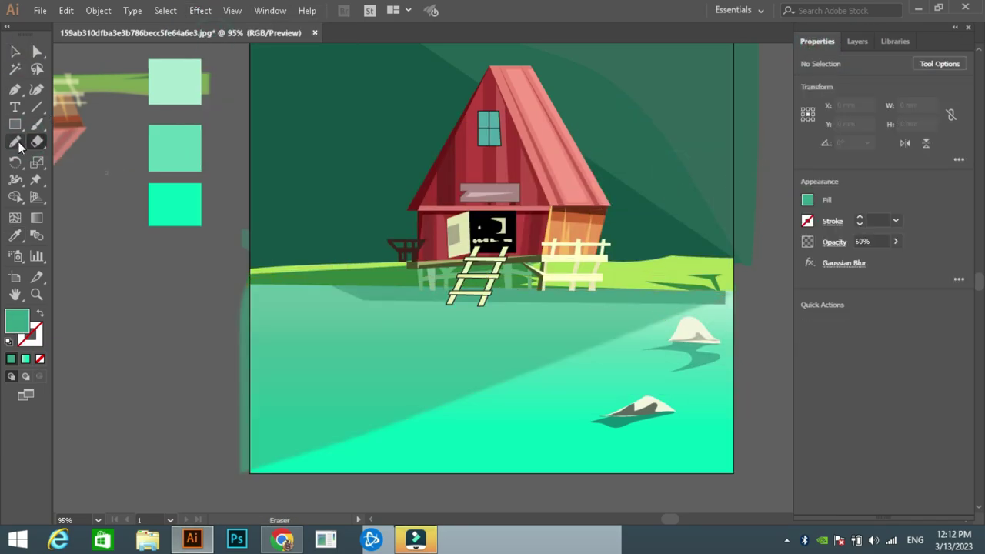
{"action": "key", "text": "v"}
{"action": "left_click", "coordinate": [493, 346]}
{"action": "key", "text": "ctrl+shift+a"}
{"action": "key", "text": "n"}
{"action": "scroll", "coordinate": [659, 284], "scroll_direction": "down", "scroll_amount": 1}
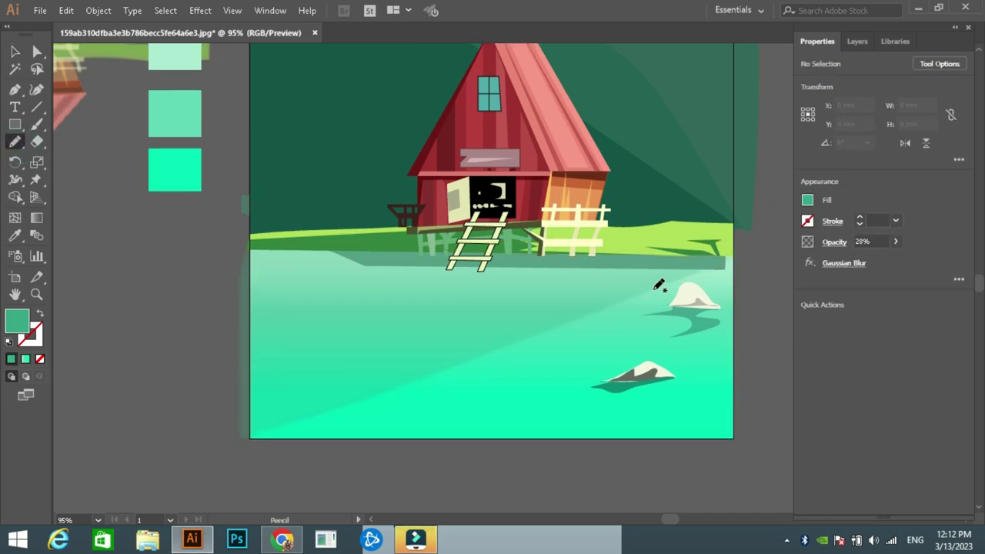
{"action": "left_click_drag", "start_coordinate": [358, 406], "coordinate": [313, 419]}
{"action": "key", "text": "i"}
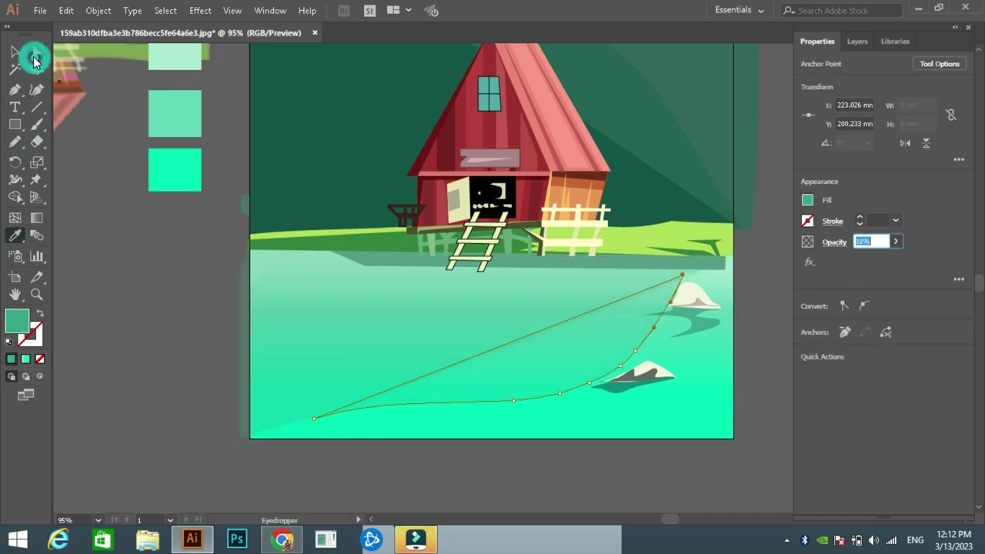
{"action": "key", "text": "ctrl+shift+a"}
{"action": "key", "text": "n"}
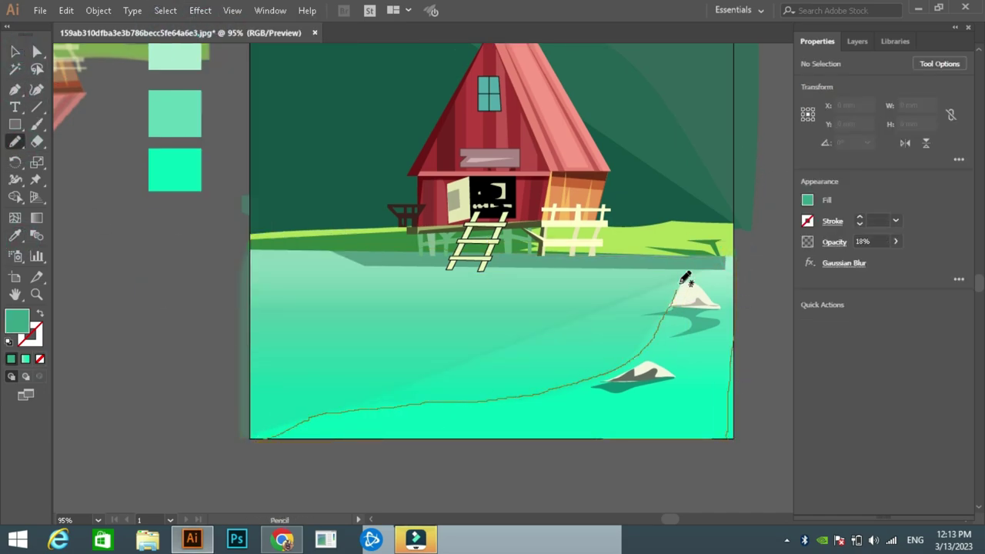
{"action": "left_click_drag", "start_coordinate": [684, 279], "coordinate": [727, 254]}
{"action": "key", "text": "i"}
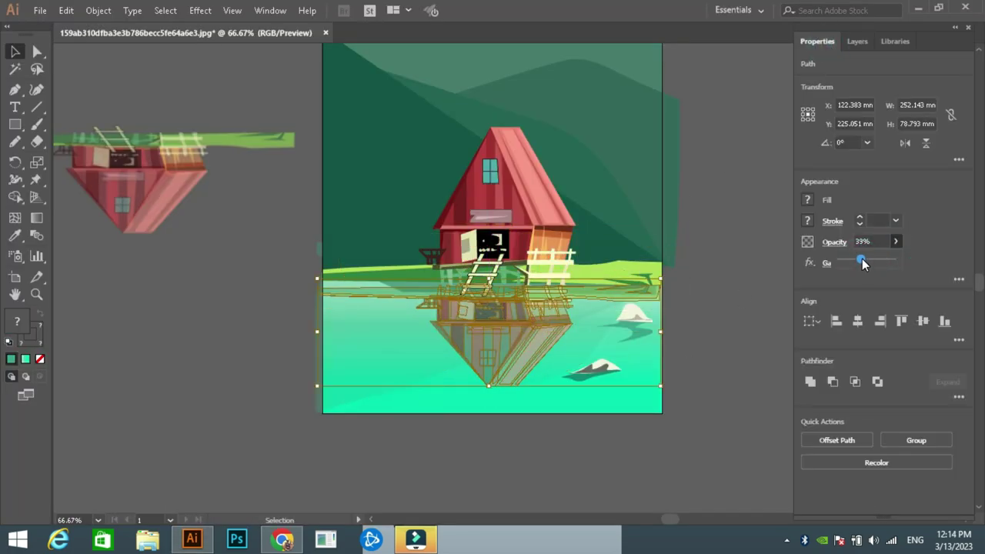
On Layer 24, draw a strip along the shoreline grass and fill it light green.
{"action": "left_click", "coordinate": [749, 209]}
{"action": "left_click", "coordinate": [857, 41]}
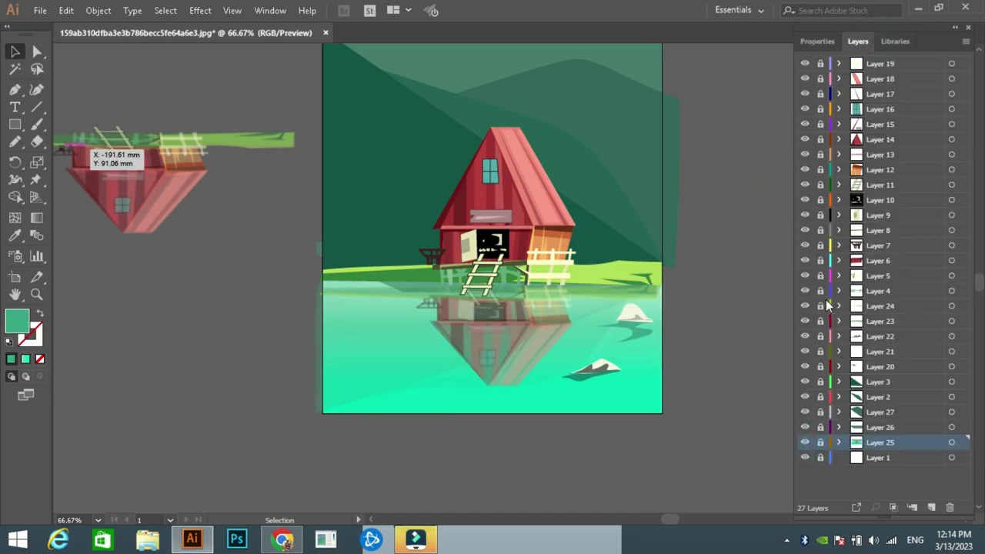
{"action": "left_click", "coordinate": [831, 305]}
{"action": "key", "text": "p"}
{"action": "mouse_move", "coordinate": [577, 271]}
{"action": "left_mouse_down"}
{"action": "mouse_move", "coordinate": [431, 259]}
{"action": "mouse_move", "coordinate": [443, 270]}
{"action": "left_mouse_up"}
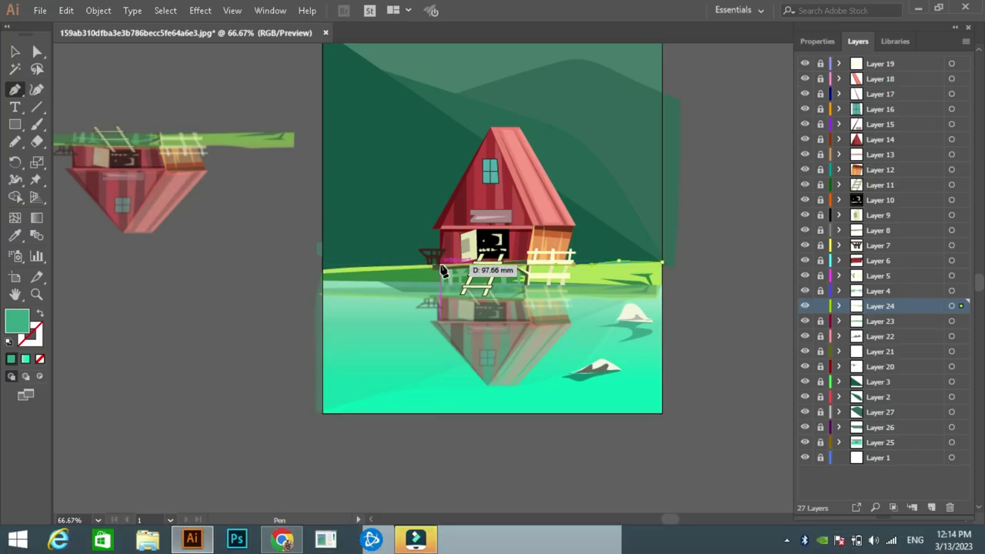
{"action": "left_click", "coordinate": [624, 279]}
{"action": "key", "text": "i"}
{"action": "left_click", "coordinate": [639, 266]}
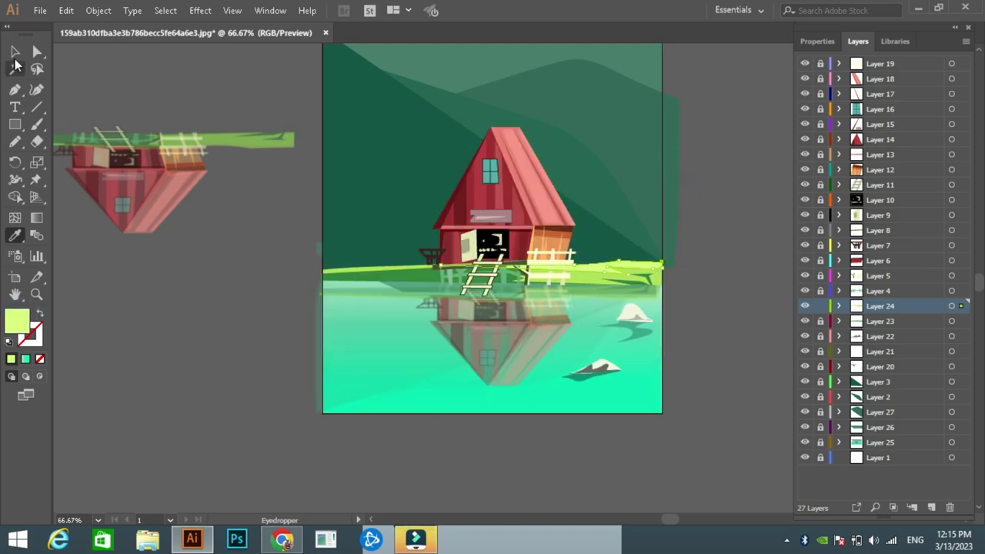
Select Layers 21 and 20 and the dark green ripple, then unlock Layer 3.
{"action": "scroll", "coordinate": [271, 238], "scroll_direction": "right", "scroll_amount": 2}
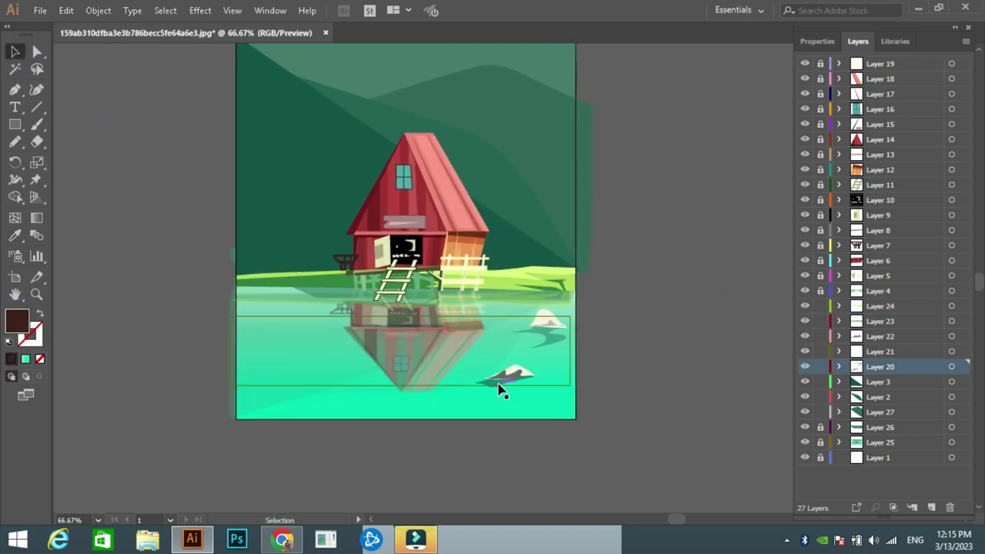
{"action": "left_click", "coordinate": [878, 351]}
{"action": "left_click", "coordinate": [879, 367]}
{"action": "left_click", "coordinate": [655, 174]}
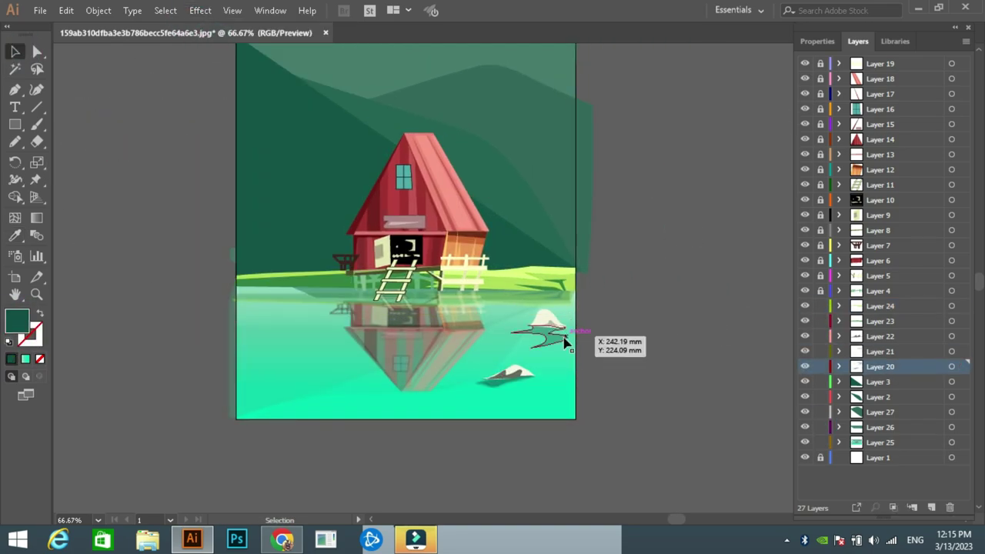
{"action": "scroll", "coordinate": [664, 257], "scroll_direction": "up", "scroll_amount": 3}
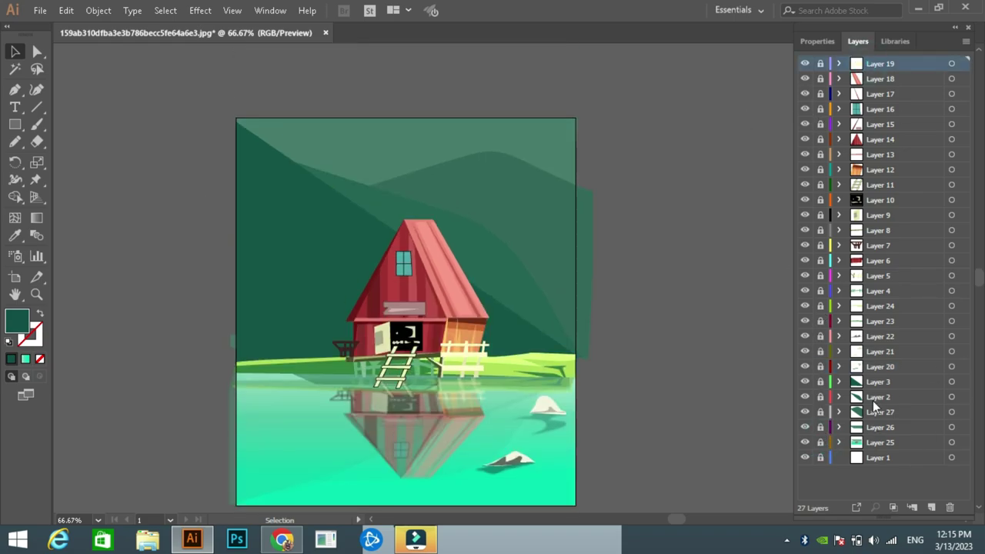
{"action": "left_click", "coordinate": [820, 381]}
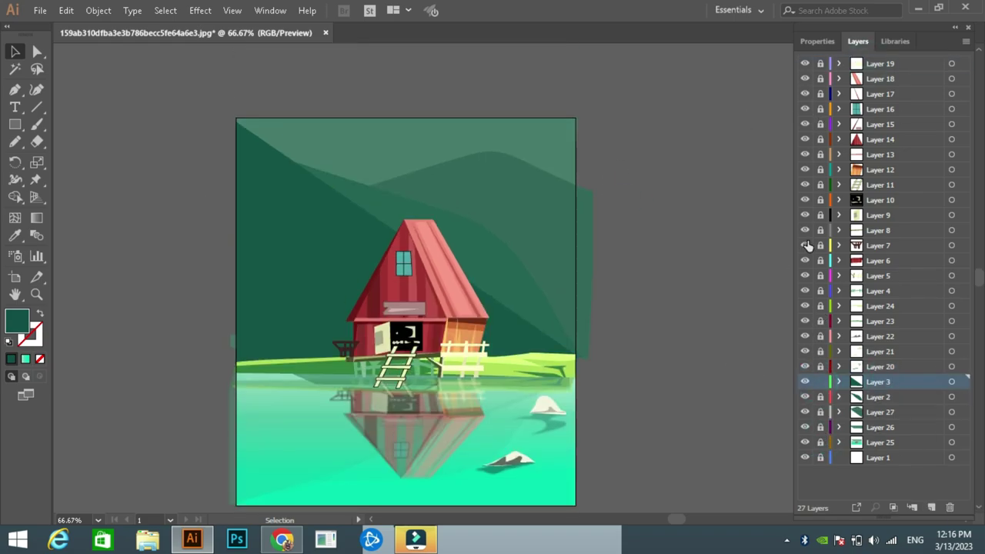
Select the roof pieces, make Layer 3 active, and open the Nature symbol library.
{"action": "left_click", "coordinate": [367, 288]}
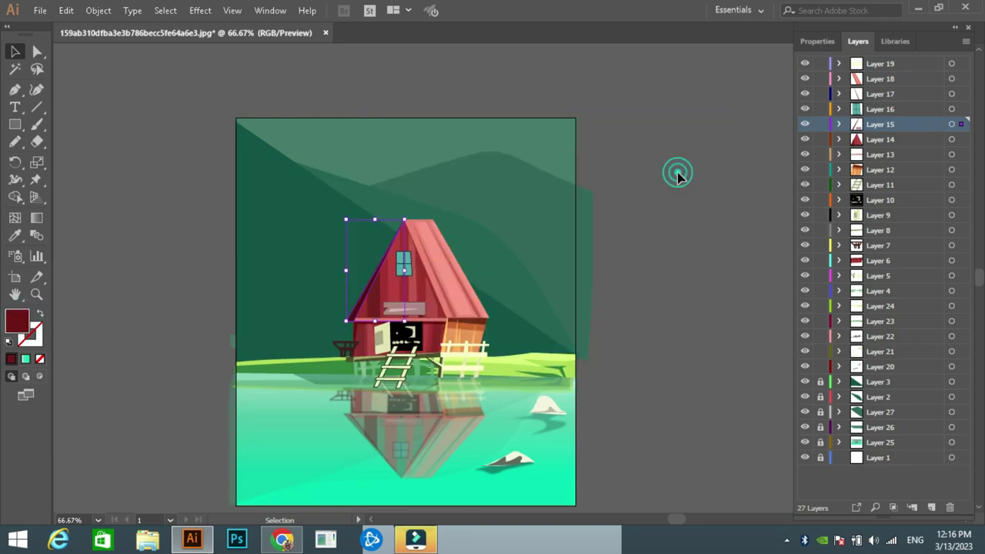
{"action": "left_click", "coordinate": [426, 254]}
{"action": "left_click", "coordinate": [17, 322]}
{"action": "left_click", "coordinate": [821, 68]}
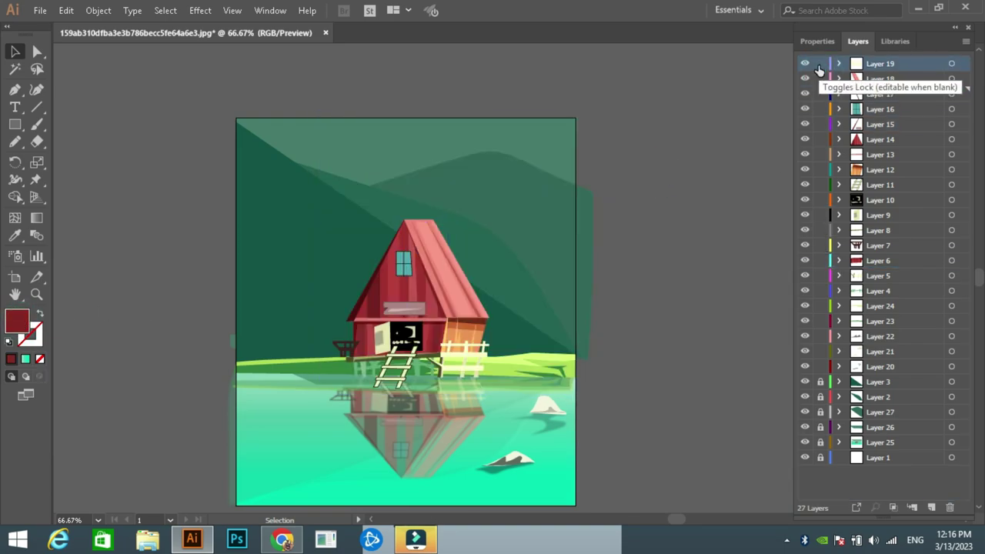
{"action": "left_click", "coordinate": [837, 384]}
{"action": "left_click", "coordinate": [271, 10]}
{"action": "left_click", "coordinate": [638, 291]}
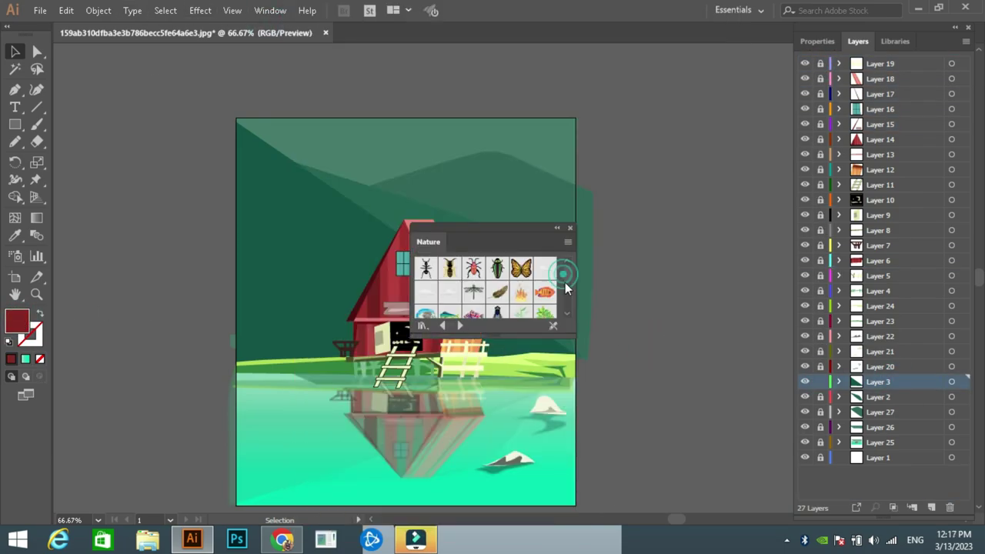
{"action": "scroll", "coordinate": [457, 312], "scroll_direction": "down", "scroll_amount": 3}
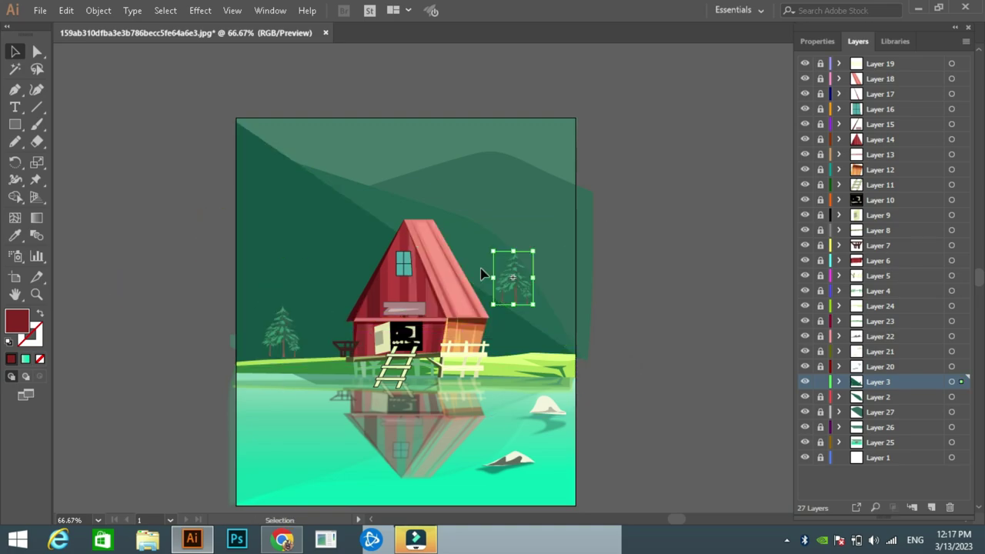
Place a pine tree, copy it into a four-tree row, and enlarge it behind the house.
{"action": "left_click_drag", "start_coordinate": [315, 321], "coordinate": [347, 323]}
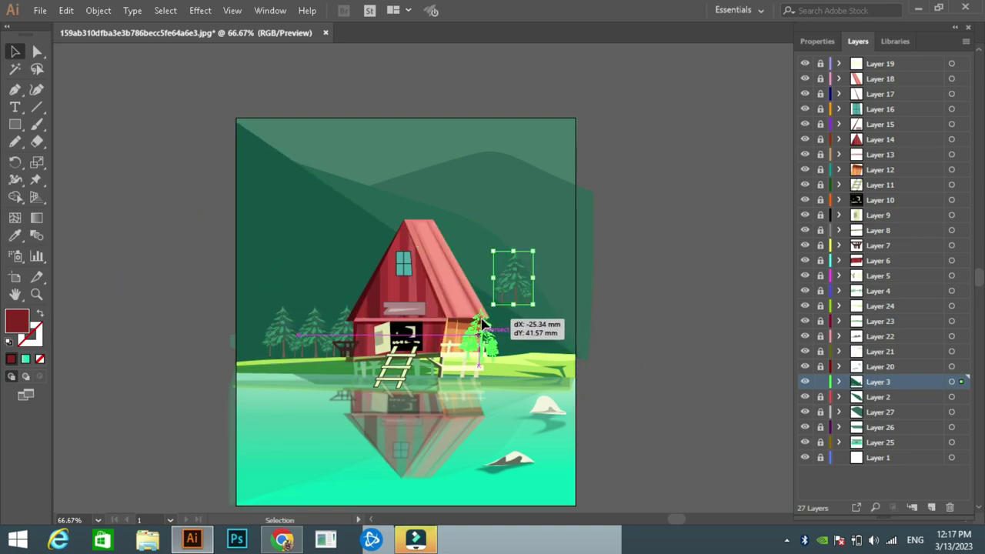
{"action": "left_click_drag", "start_coordinate": [511, 332], "coordinate": [217, 315]}
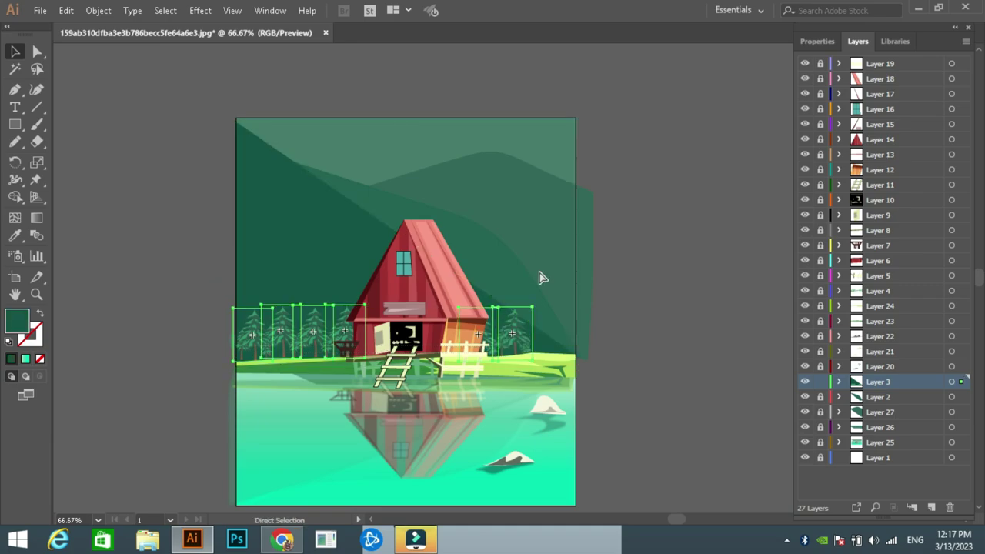
{"action": "left_click_drag", "start_coordinate": [539, 275], "coordinate": [200, 242]}
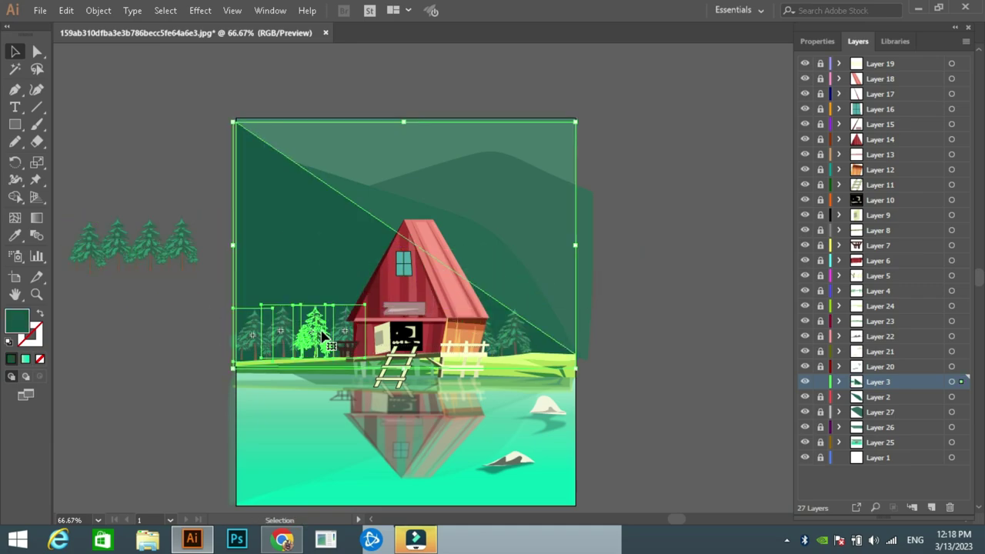
{"action": "left_click_drag", "start_coordinate": [335, 254], "coordinate": [315, 296]}
{"action": "left_click_drag", "start_coordinate": [135, 245], "coordinate": [346, 339]}
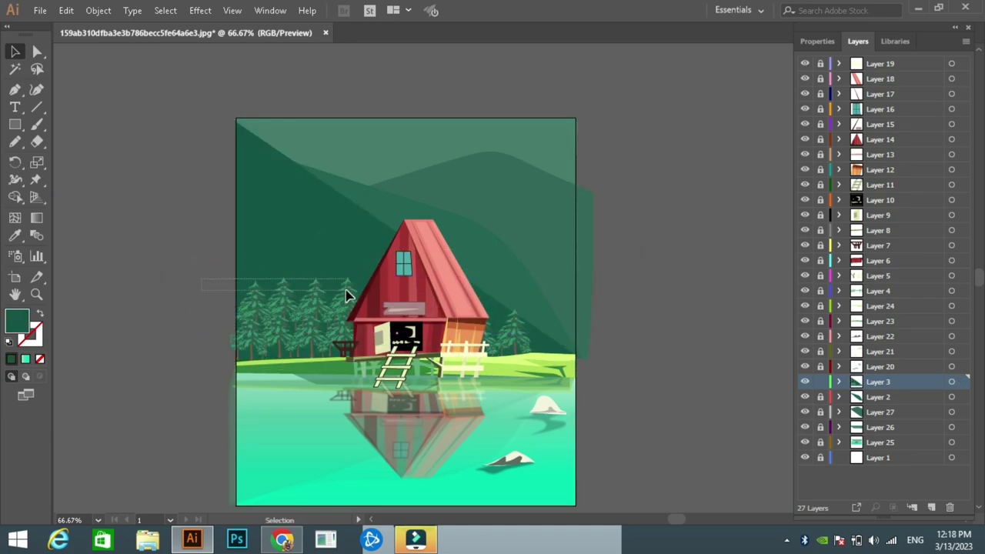
Copy the tree row above the existing trees, resize it, and move the dark row behind the house.
{"action": "mouse_move", "coordinate": [346, 294]}
{"action": "left_mouse_down"}
{"action": "mouse_move", "coordinate": [340, 282]}
{"action": "mouse_move", "coordinate": [197, 259]}
{"action": "left_mouse_up"}
{"action": "left_click", "coordinate": [339, 269]}
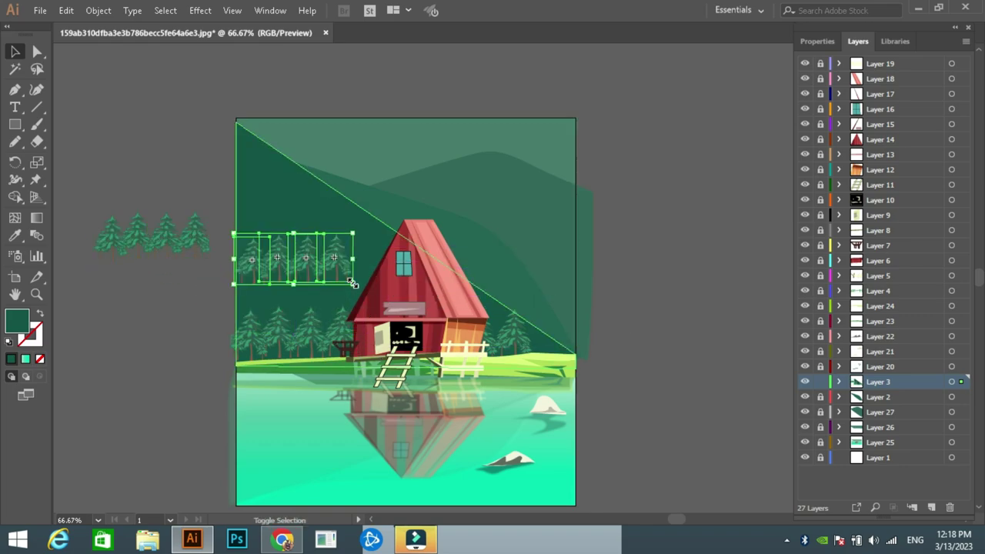
{"action": "left_click_drag", "start_coordinate": [351, 282], "coordinate": [353, 293]}
{"action": "mouse_move", "coordinate": [154, 223]}
{"action": "left_mouse_down"}
{"action": "mouse_move", "coordinate": [407, 287]}
{"action": "mouse_move", "coordinate": [337, 251]}
{"action": "mouse_move", "coordinate": [508, 277]}
{"action": "mouse_move", "coordinate": [278, 261]}
{"action": "mouse_move", "coordinate": [314, 247]}
{"action": "mouse_move", "coordinate": [356, 264]}
{"action": "left_mouse_up"}
{"action": "left_click", "coordinate": [308, 265]}
{"action": "left_click", "coordinate": [312, 245], "text": "shift"}
{"action": "left_click", "coordinate": [816, 41]}
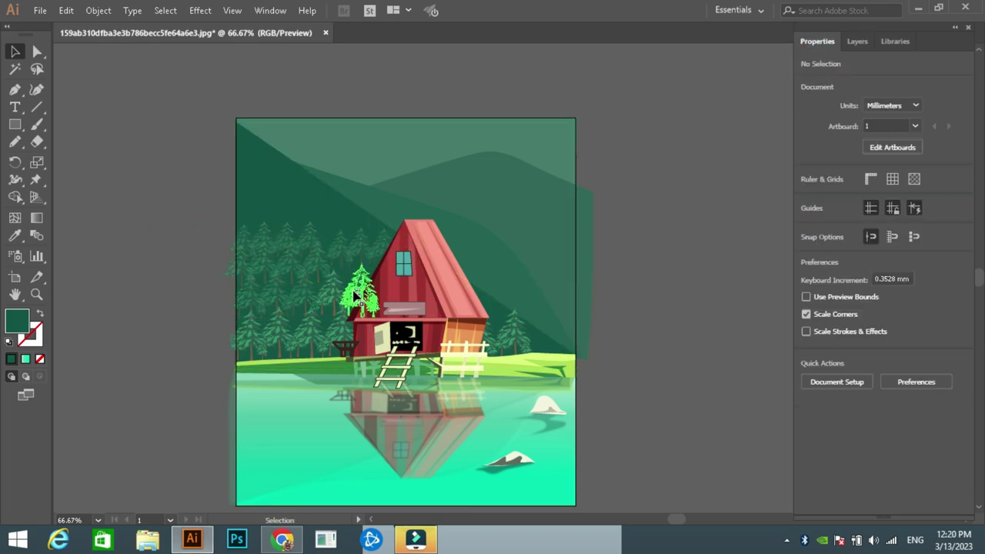
{"action": "left_click", "coordinate": [358, 291]}
Draw a freehand mist wisp over the hills right of the roof and fade it to 15% opacity.
{"action": "left_click", "coordinate": [162, 250]}
{"action": "scroll", "coordinate": [162, 251], "scroll_direction": "down", "scroll_amount": 1}
{"action": "key", "text": "F7"}
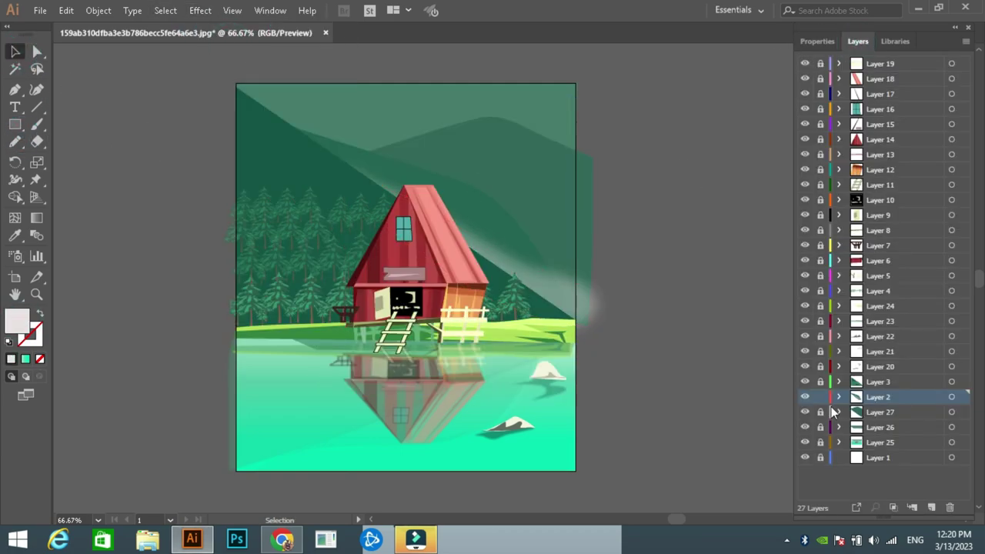
{"action": "left_click_drag", "start_coordinate": [385, 158], "coordinate": [593, 304]}
{"action": "left_click", "coordinate": [605, 147]}
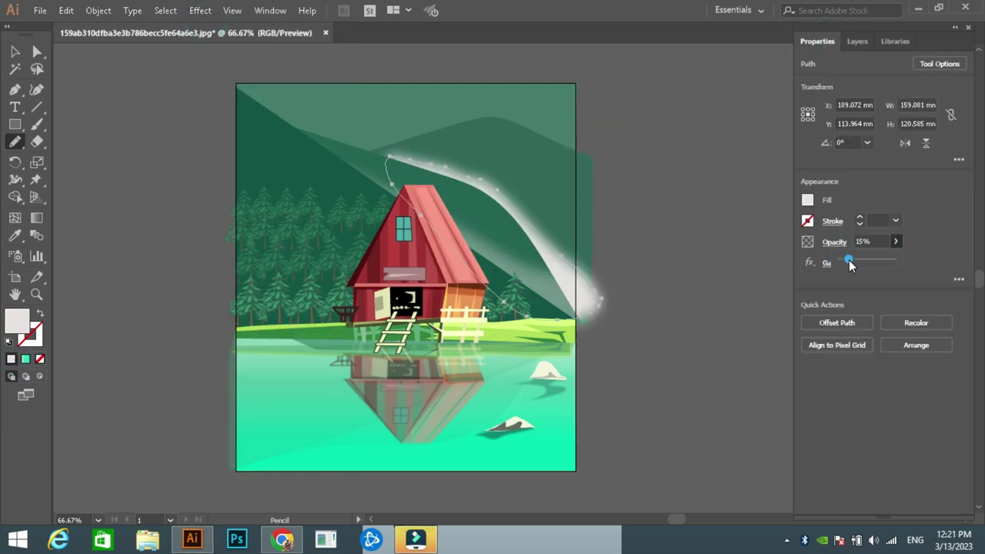
{"action": "left_click", "coordinate": [858, 41]}
{"action": "left_click", "coordinate": [883, 427]}
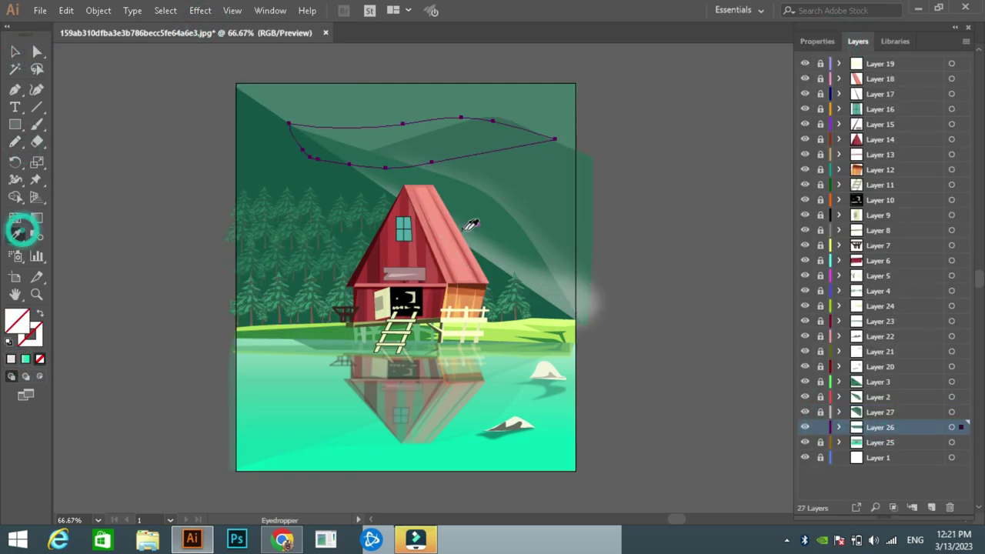